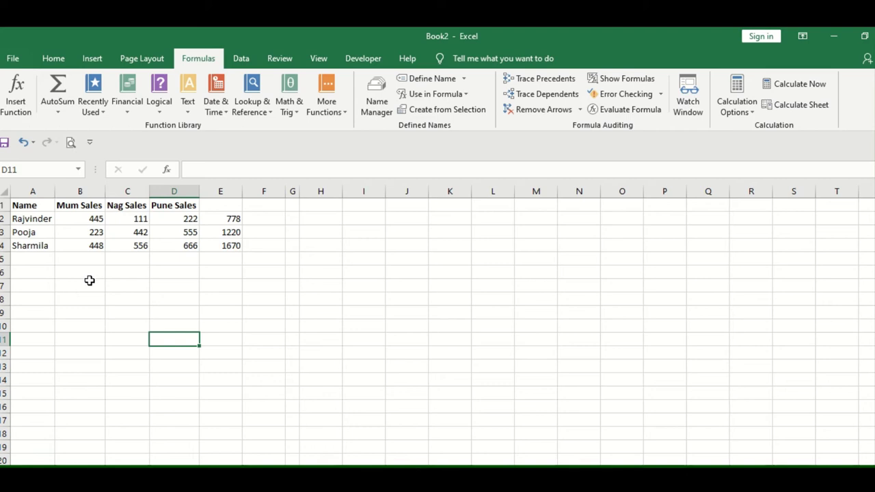
Step: Inspect the arguments of E2's =SUM(B2:D2) without changing them, then bring up the AutoSum function list
{"action": "left_click", "coordinate": [88, 279]}
{"action": "left_click", "coordinate": [219, 246]}
{"action": "left_click", "coordinate": [236, 217]}
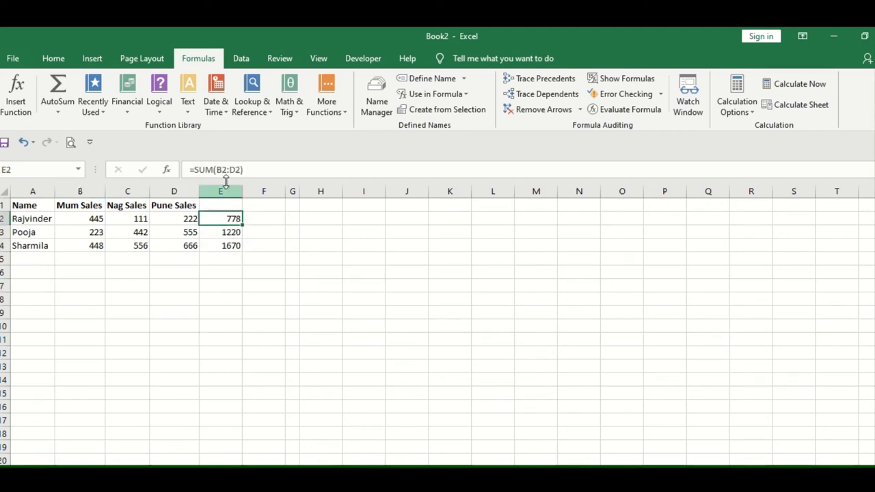
{"action": "left_click", "coordinate": [17, 117]}
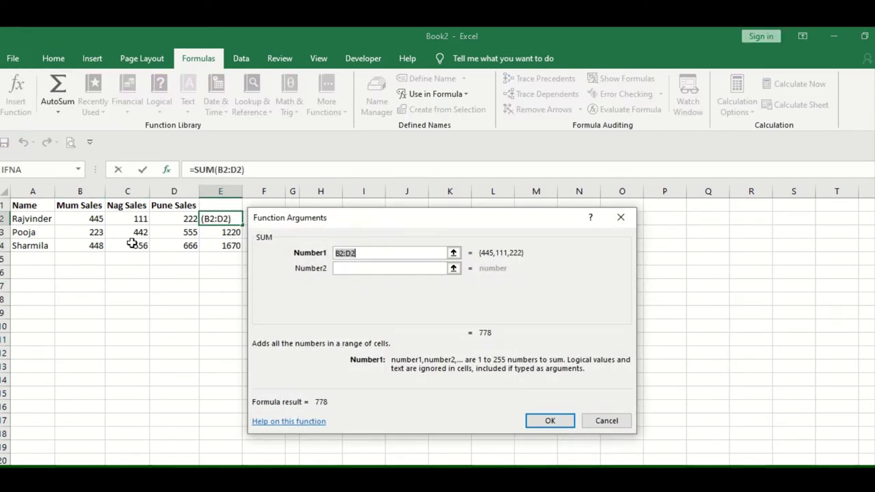
{"action": "left_click", "coordinate": [606, 420]}
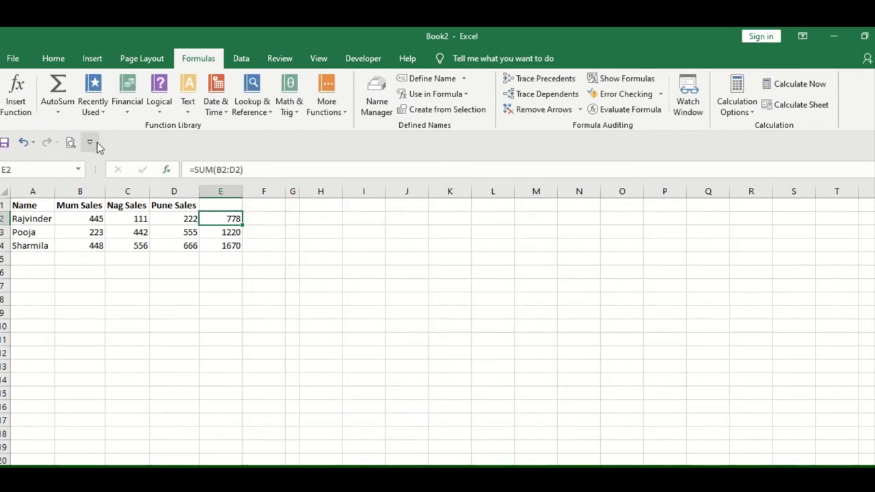
{"action": "left_click", "coordinate": [57, 113]}
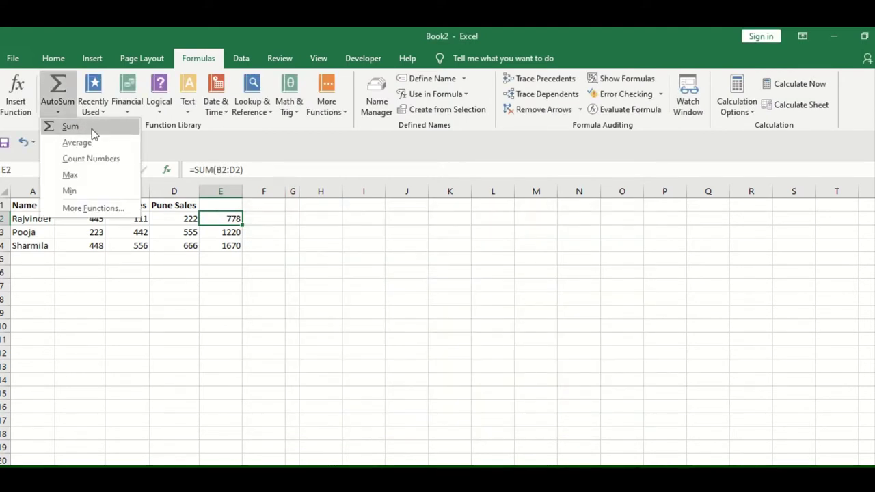
Step: Replace E2's total with =AVERAGE(B2:D2), showing 259.3333
{"action": "left_click", "coordinate": [335, 234]}
{"action": "left_click", "coordinate": [69, 106]}
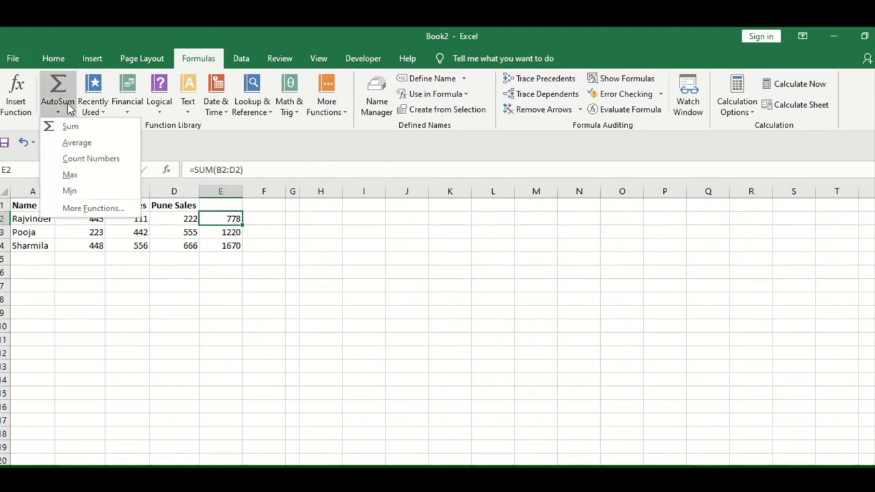
{"action": "left_click", "coordinate": [77, 143]}
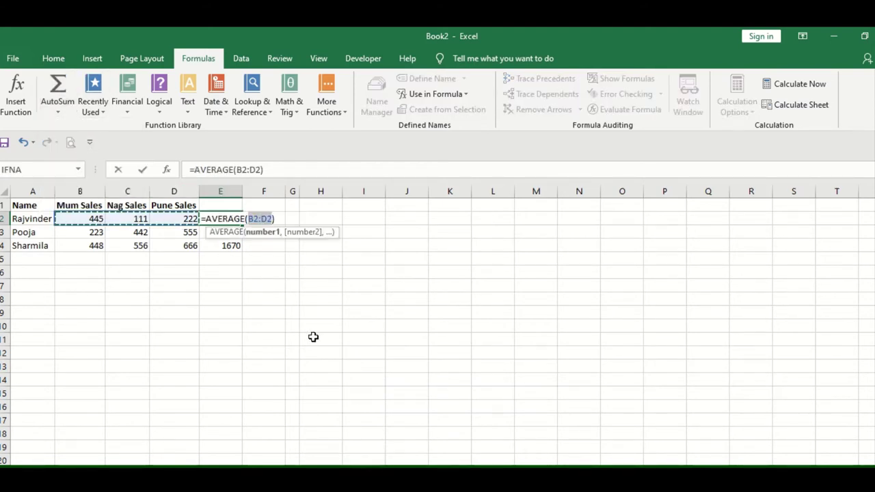
{"action": "key", "text": "Return"}
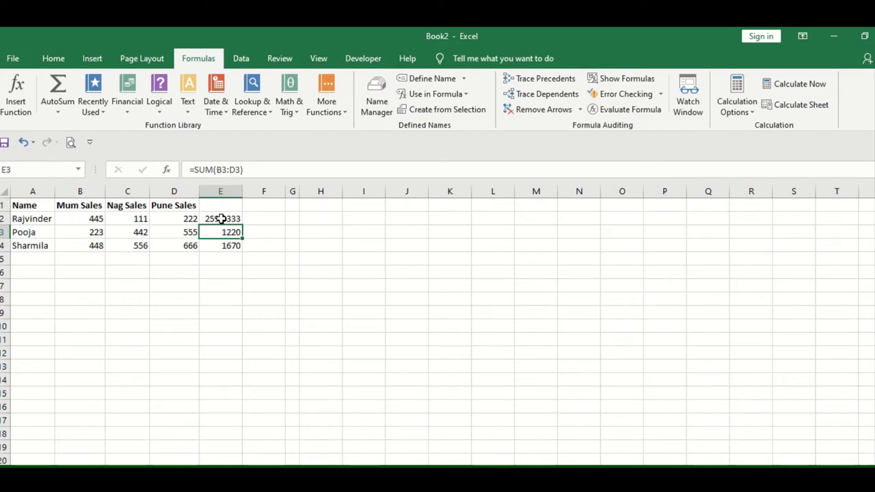
{"action": "left_click", "coordinate": [221, 218]}
Step: Start a Count Numbers formula in E3
{"action": "left_click", "coordinate": [231, 234]}
{"action": "left_click", "coordinate": [51, 109]}
{"action": "left_click", "coordinate": [89, 157]}
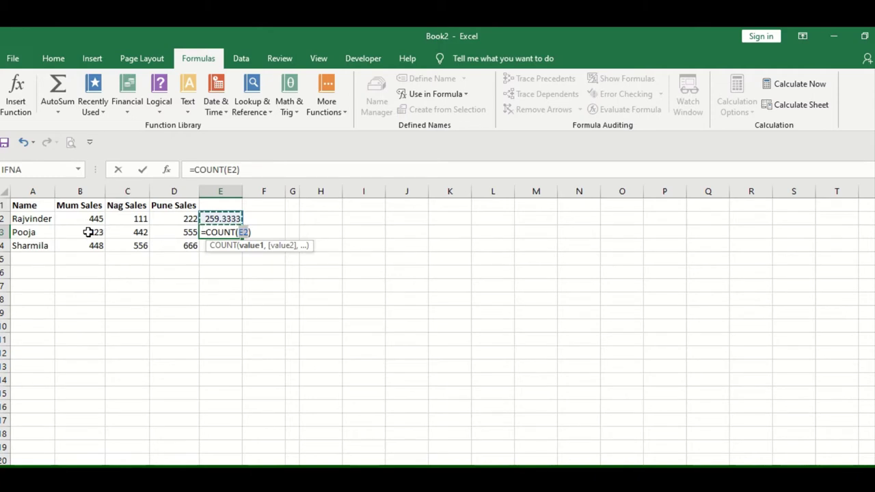
Step: Make E3 count A3:D3, returning 3, then begin an AutoSum in E4
{"action": "left_click_drag", "start_coordinate": [29, 232], "coordinate": [177, 231]}
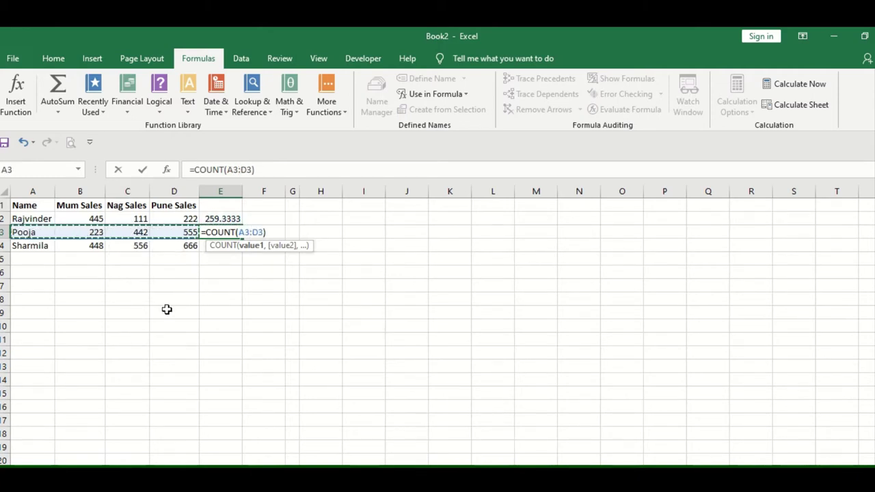
{"action": "key", "text": "Return"}
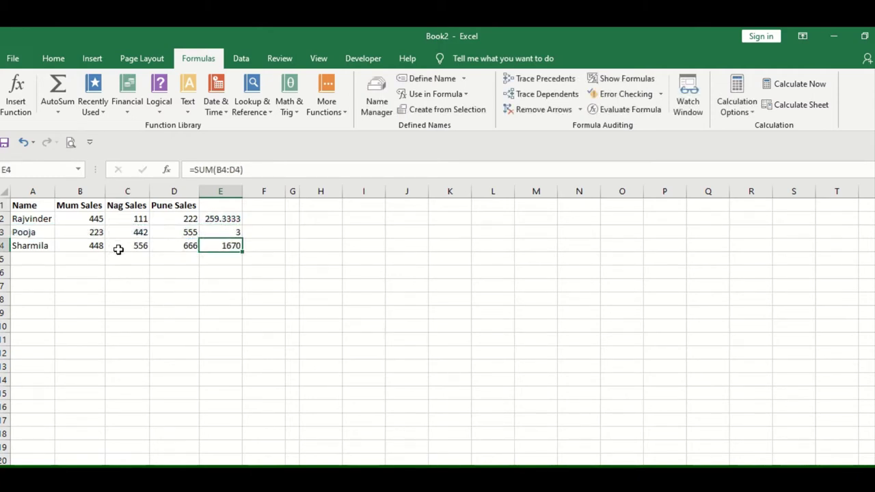
{"action": "left_click", "coordinate": [98, 231]}
{"action": "left_click", "coordinate": [141, 232]}
{"action": "left_click", "coordinate": [188, 232]}
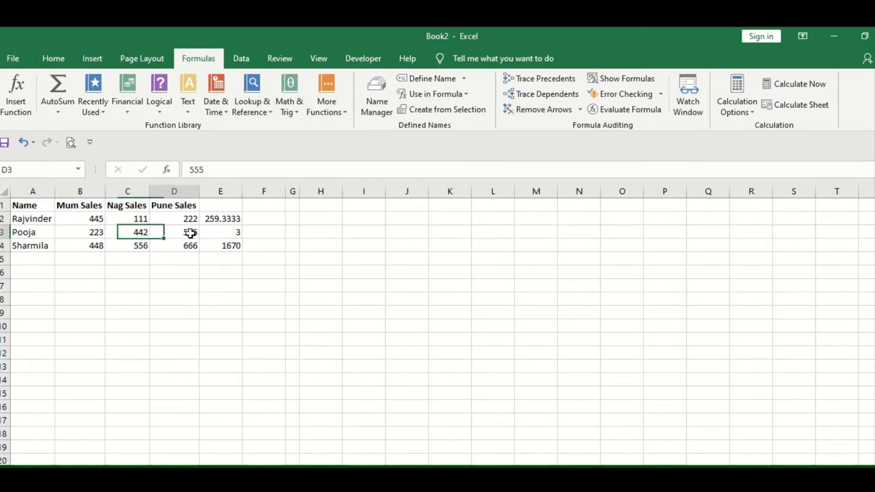
{"action": "left_click", "coordinate": [234, 231]}
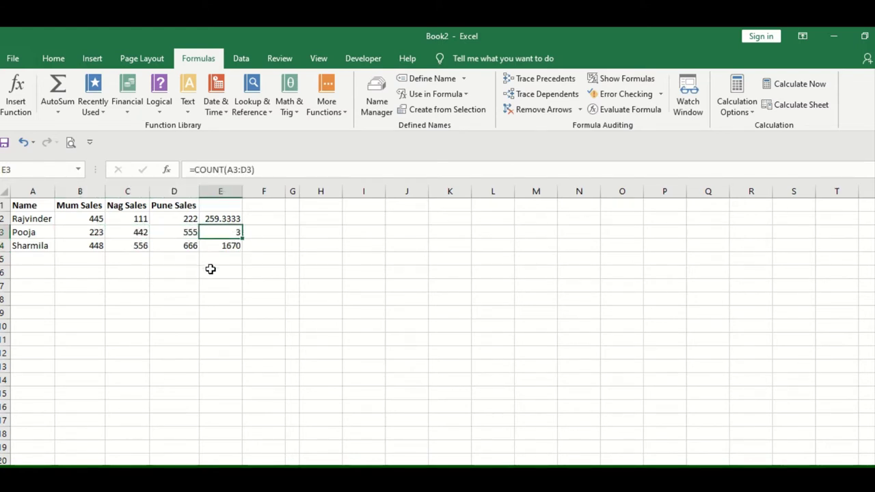
{"action": "left_click", "coordinate": [210, 250]}
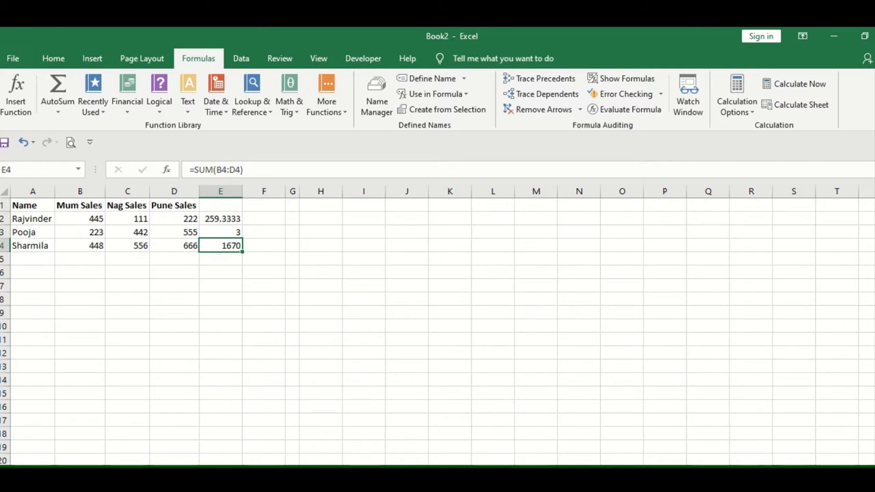
{"action": "left_click", "coordinate": [57, 103]}
Step: Commit E4's sum, then replace it with =MAX(B2:D4), returning 666
{"action": "left_click", "coordinate": [58, 114]}
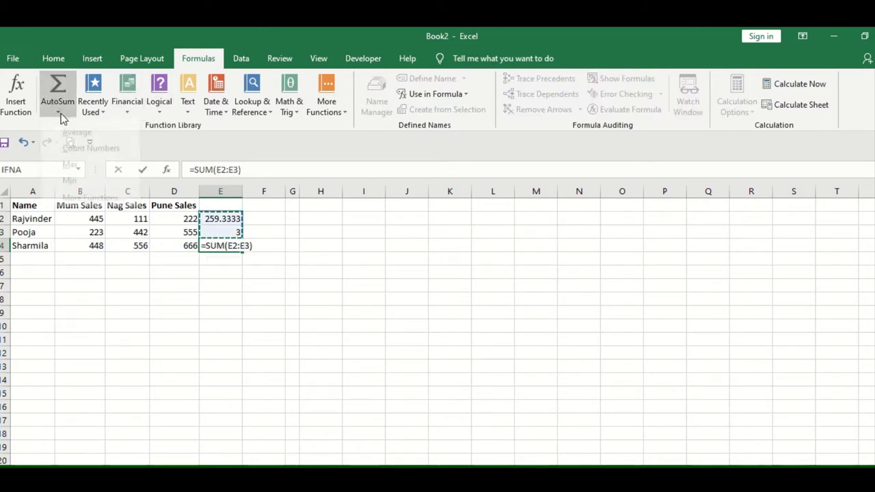
{"action": "left_click", "coordinate": [92, 174]}
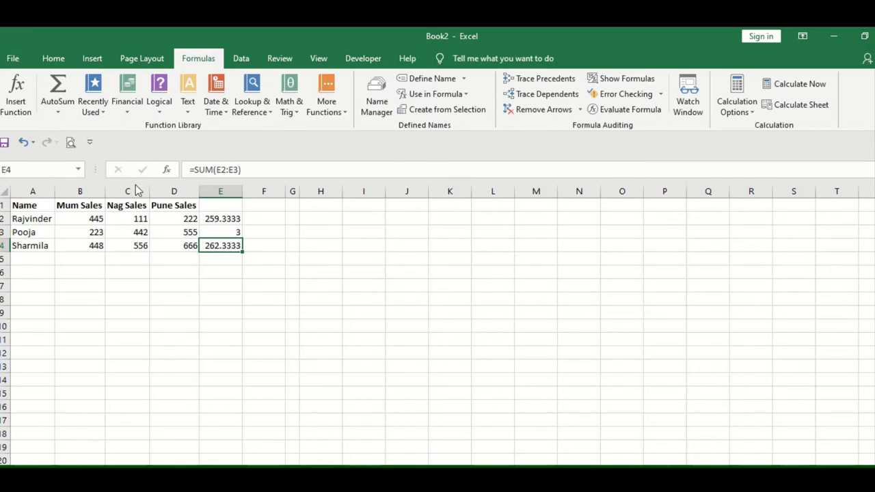
{"action": "left_click", "coordinate": [58, 112]}
{"action": "left_click", "coordinate": [75, 178]}
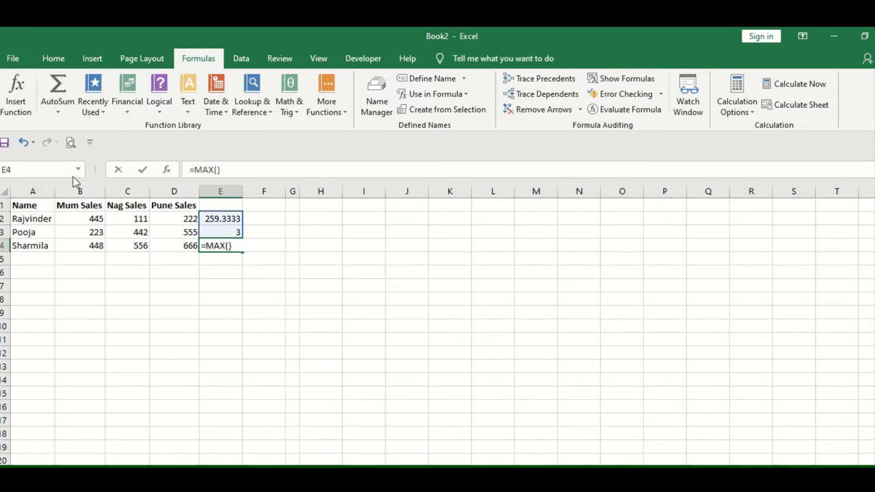
{"action": "left_click_drag", "start_coordinate": [80, 215], "coordinate": [163, 243]}
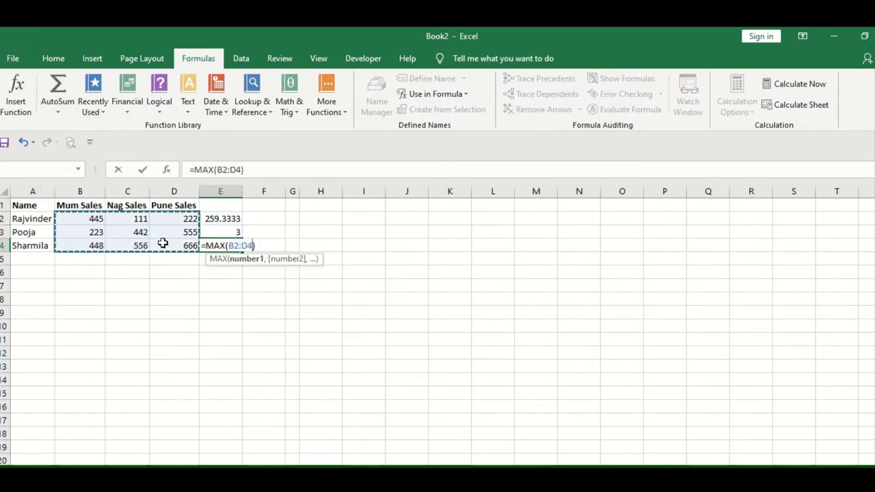
{"action": "key", "text": "Return"}
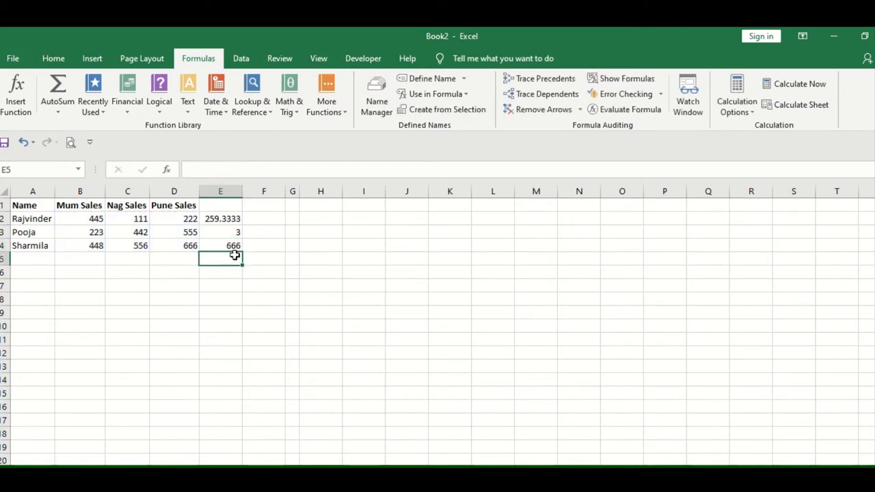
{"action": "left_click", "coordinate": [219, 246]}
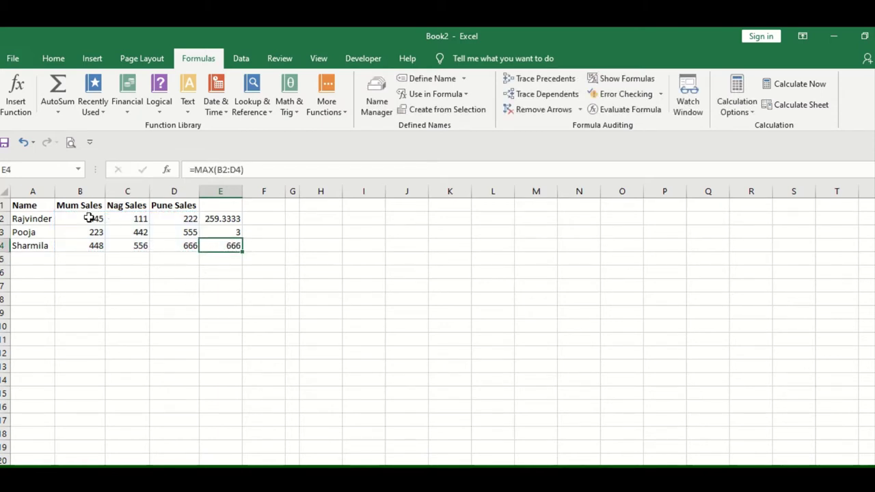
Step: Confirm D4's 666 is the largest sales figure and select empty cell E13
{"action": "left_click_drag", "start_coordinate": [89, 218], "coordinate": [182, 246]}
{"action": "left_click", "coordinate": [181, 246]}
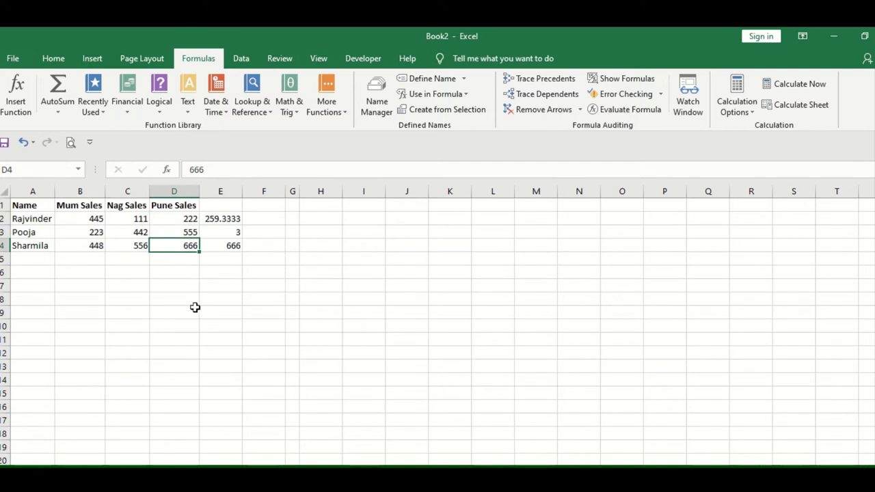
{"action": "left_click", "coordinate": [228, 253]}
{"action": "left_click", "coordinate": [220, 367]}
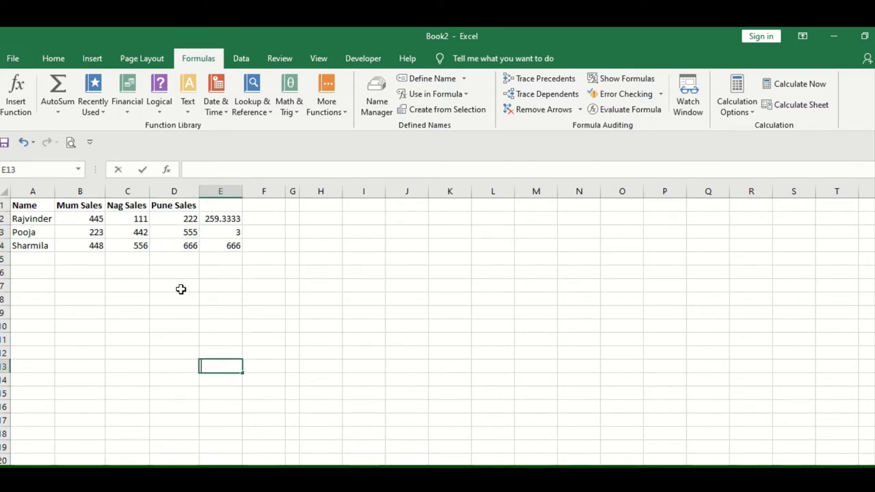
Step: Insert =MIN(B2:E4) into E13 using AutoSum > Min
{"action": "left_click", "coordinate": [68, 115]}
{"action": "key", "text": "Escape"}
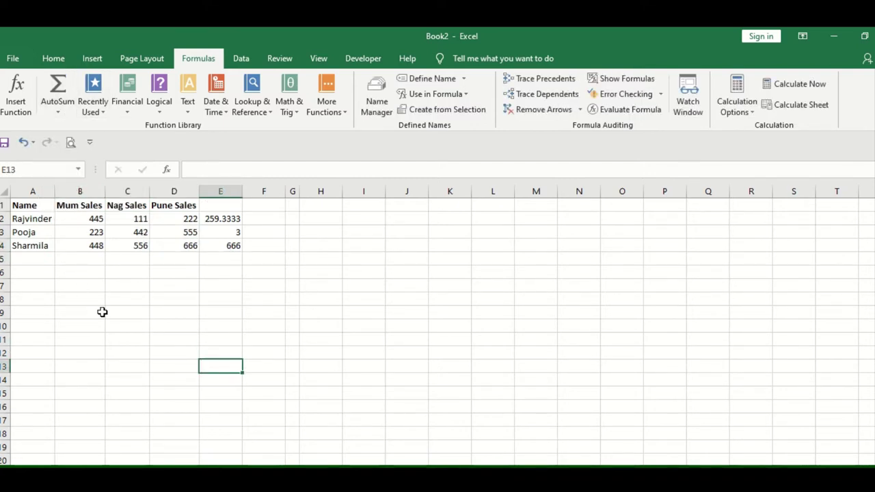
{"action": "left_click", "coordinate": [58, 112]}
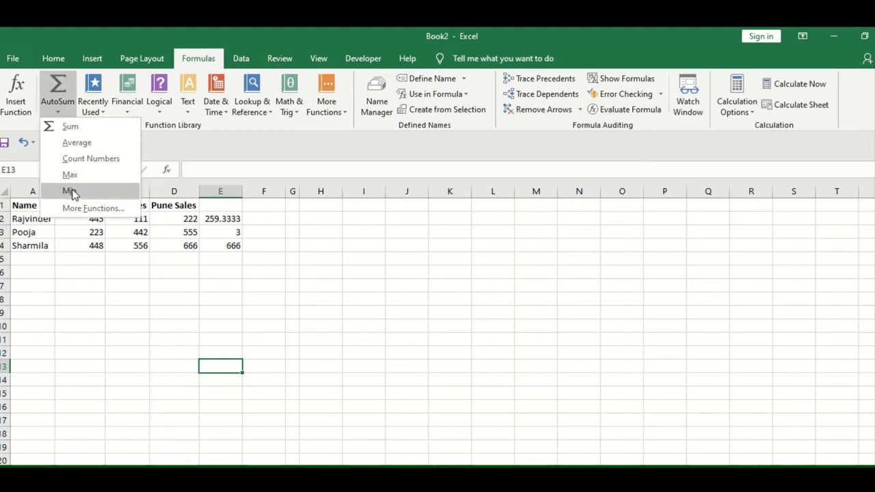
{"action": "left_click", "coordinate": [71, 189]}
{"action": "left_click_drag", "start_coordinate": [89, 219], "coordinate": [219, 248]}
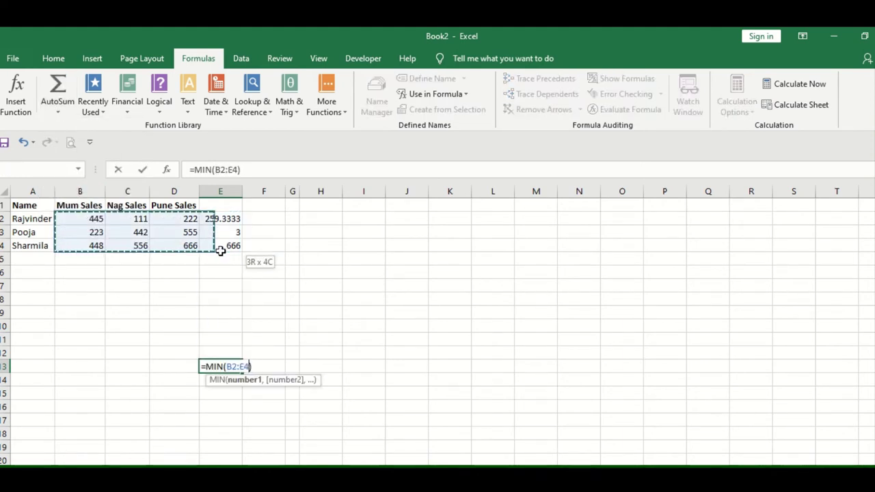
{"action": "key", "text": "Return"}
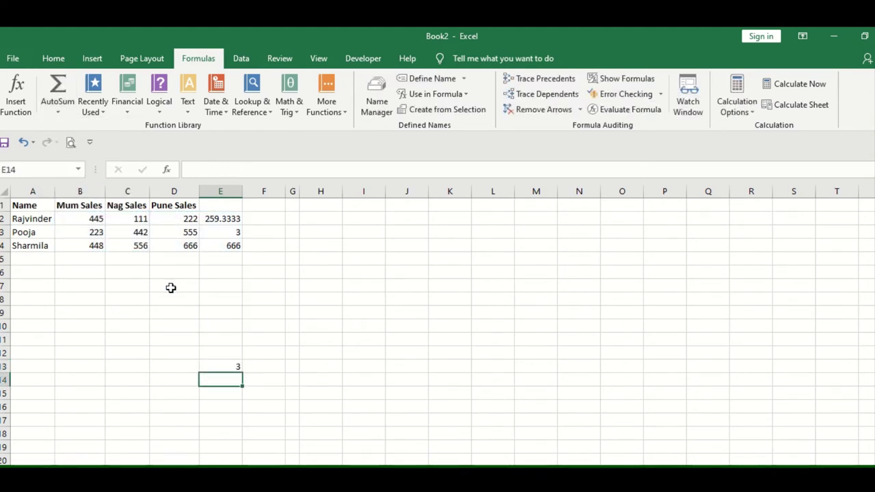
Step: Check E13's minimum of 3 and E3's COUNT formula, then select cell D9
{"action": "left_click", "coordinate": [225, 366]}
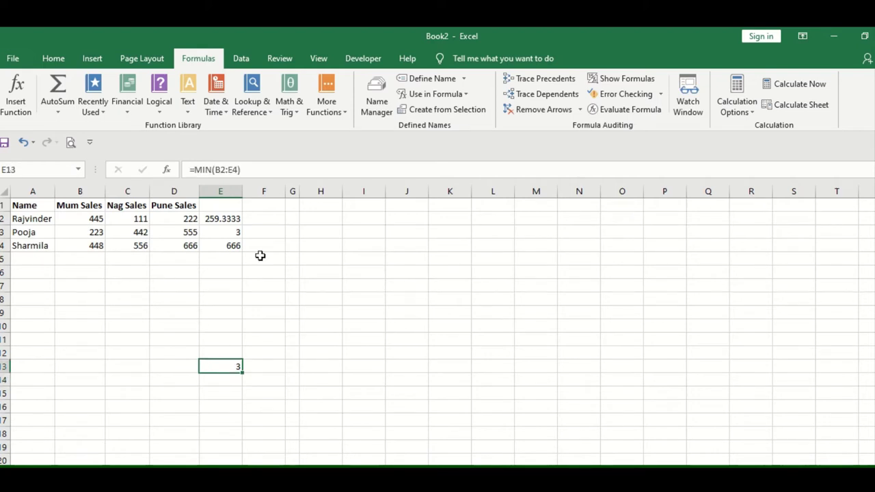
{"action": "left_click", "coordinate": [222, 234]}
{"action": "left_click", "coordinate": [229, 363]}
{"action": "left_click", "coordinate": [180, 310]}
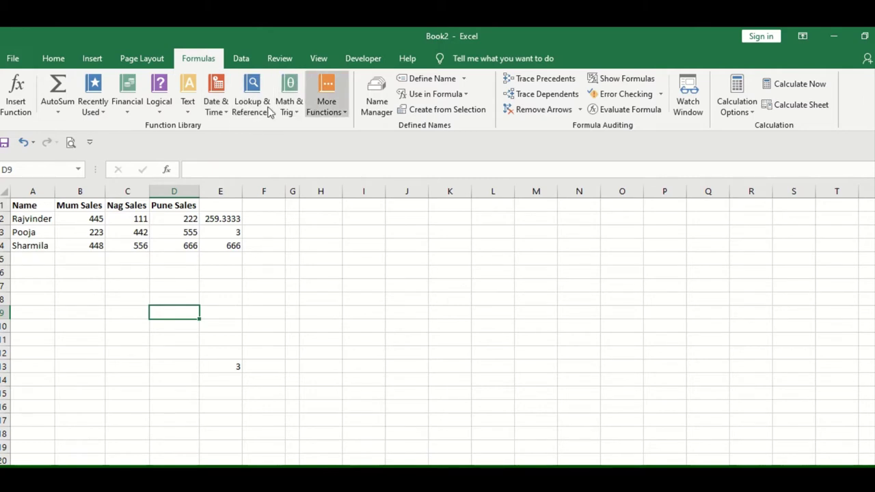
{"action": "left_click", "coordinate": [101, 109]}
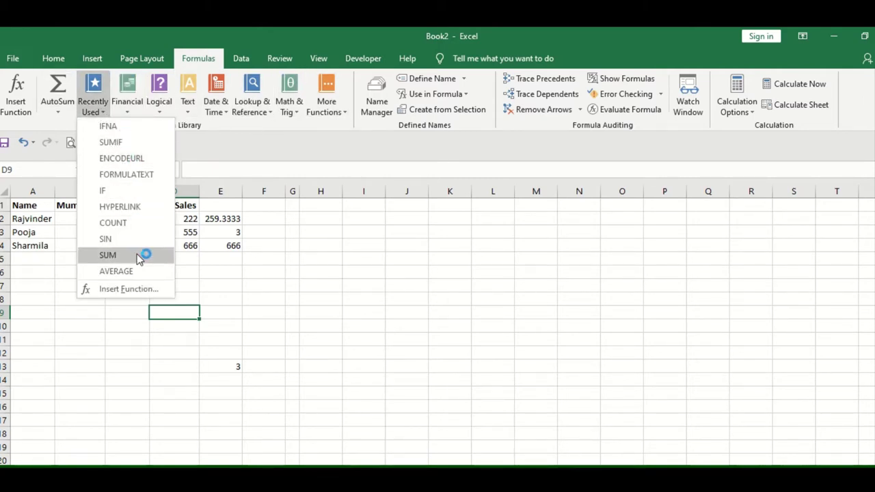
{"action": "left_click", "coordinate": [254, 271]}
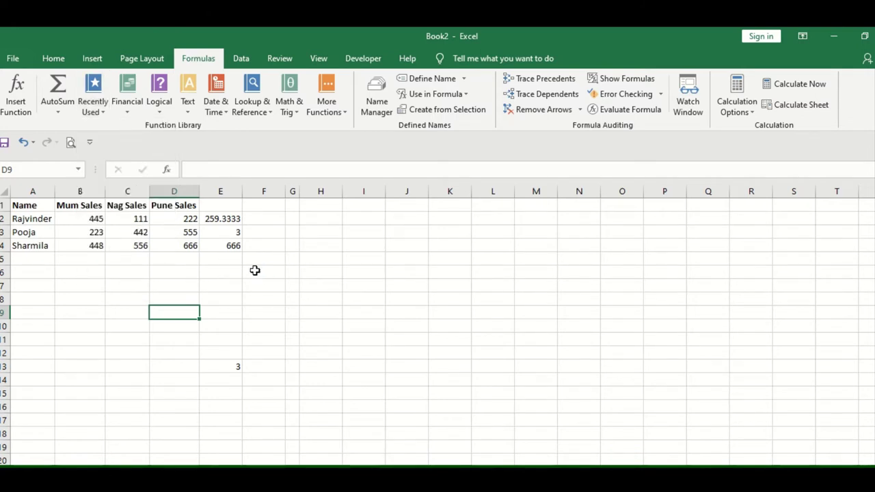
{"action": "left_click", "coordinate": [93, 106]}
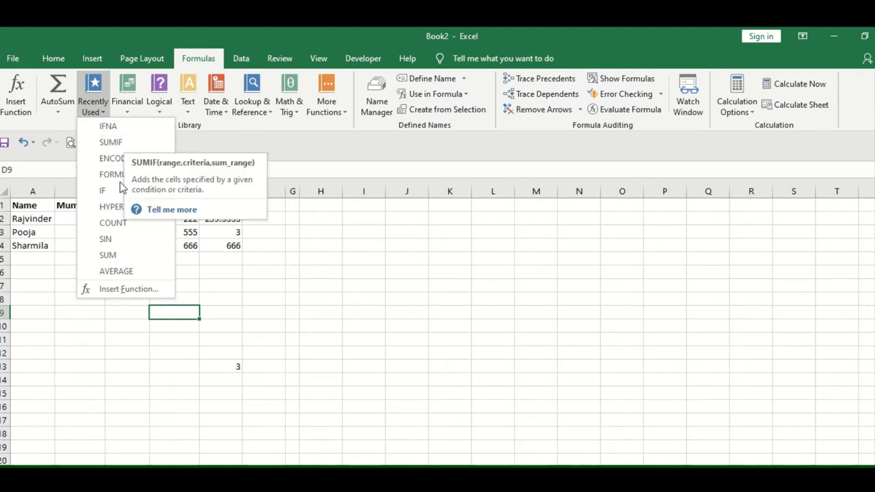
{"action": "left_click", "coordinate": [109, 158]}
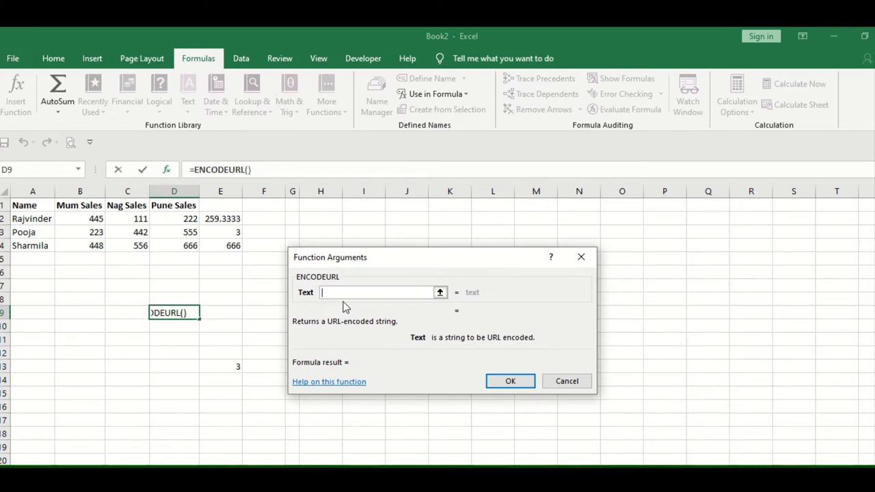
{"action": "type", "text": "www.youtu"}
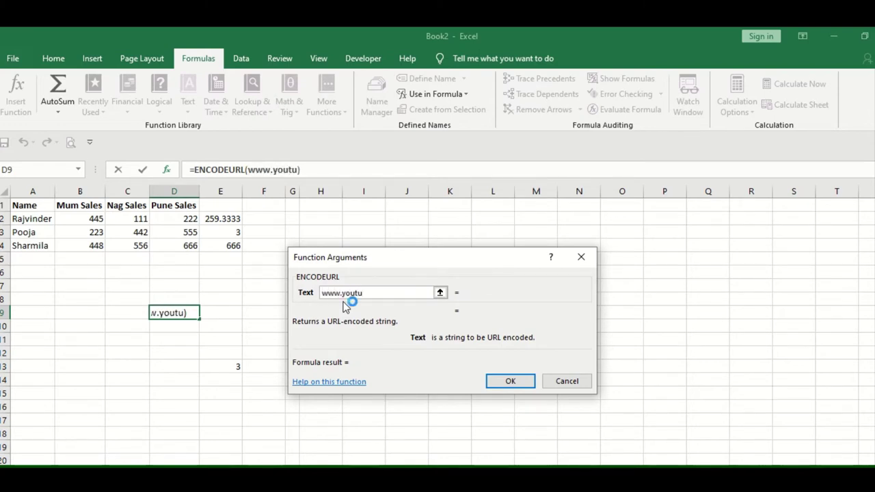
{"action": "type", "text": "be.com"}
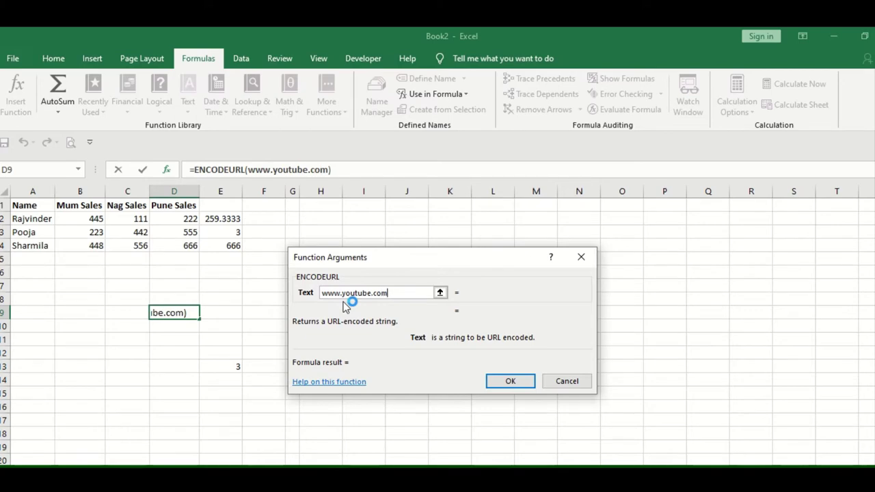
{"action": "left_click", "coordinate": [505, 380]}
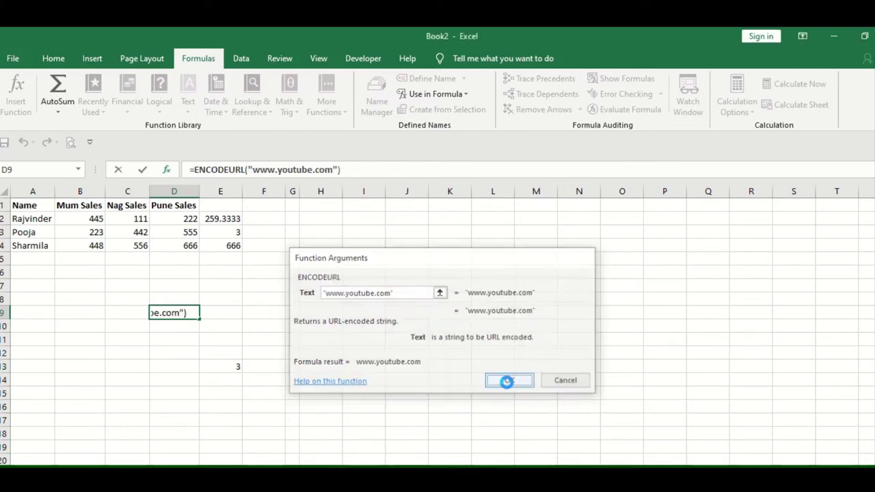
Step: Autofit column D to the encoded URL, then select cell F6
{"action": "double_click", "coordinate": [199, 191]}
{"action": "left_click", "coordinate": [269, 328]}
{"action": "left_click", "coordinate": [182, 309]}
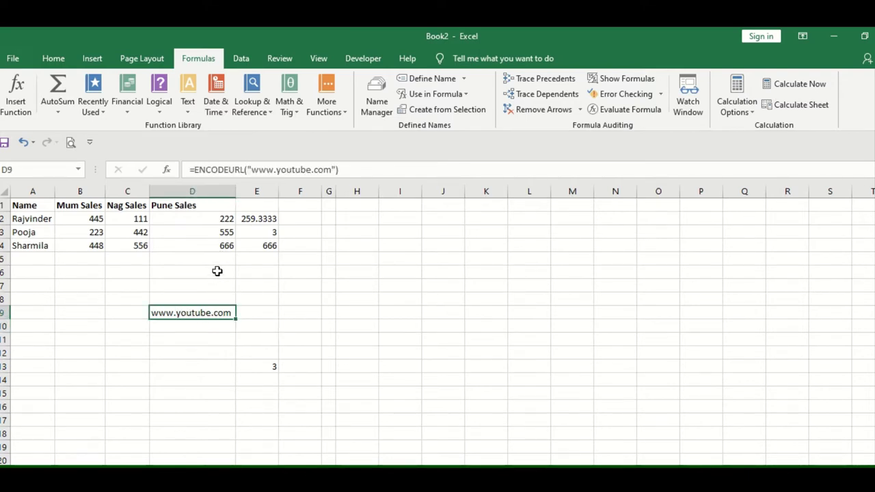
{"action": "left_click", "coordinate": [287, 299]}
{"action": "left_click", "coordinate": [300, 272]}
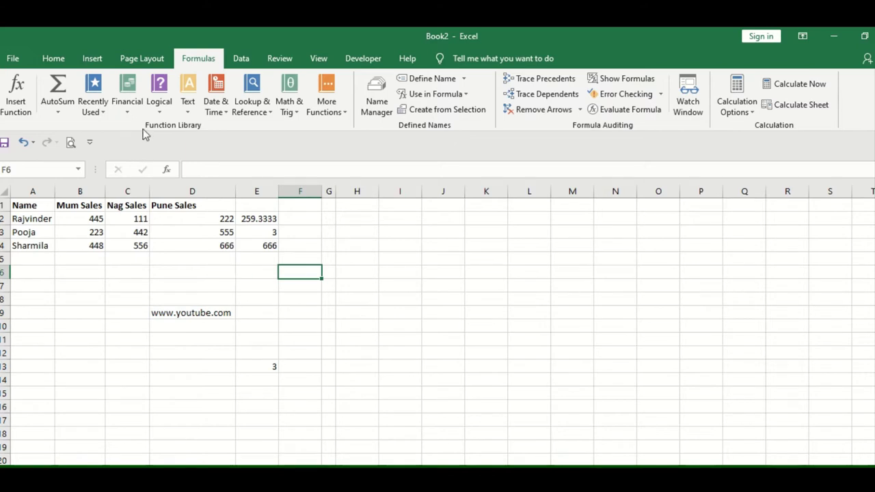
{"action": "left_click", "coordinate": [93, 106]}
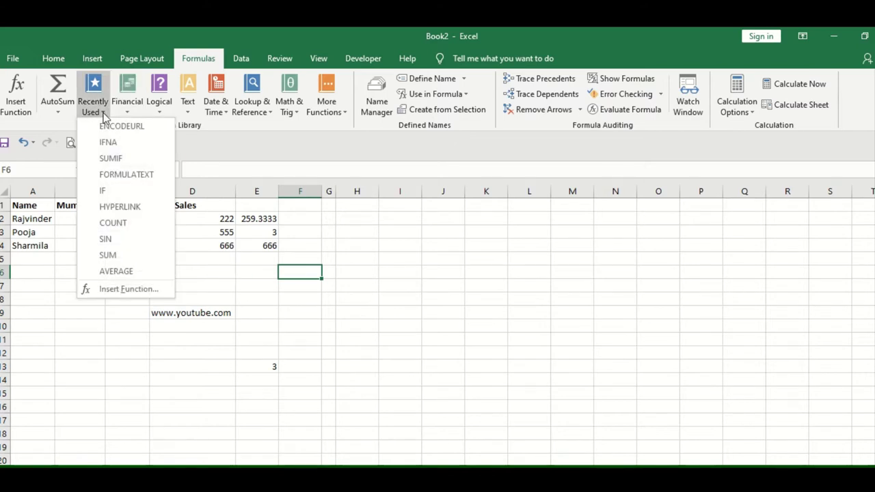
{"action": "left_click", "coordinate": [134, 207]}
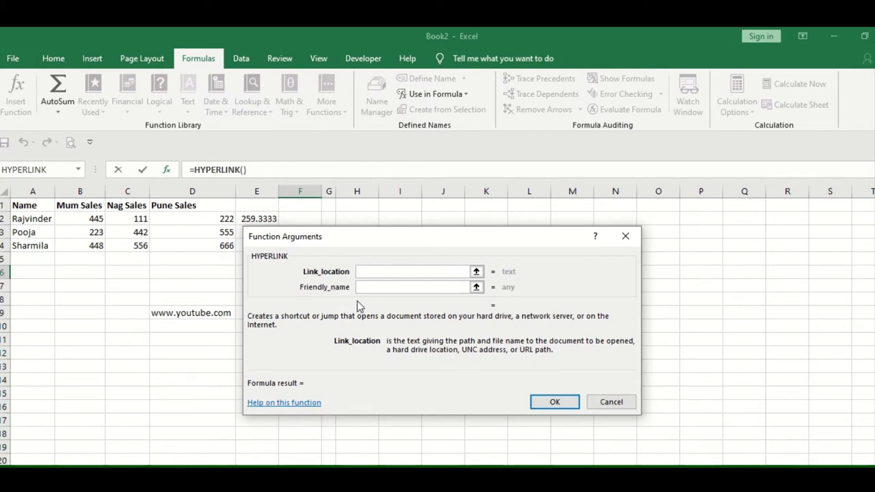
{"action": "type", "text": "www."}
{"action": "type", "text": "youtube.com"}
{"action": "key", "text": "Tab"}
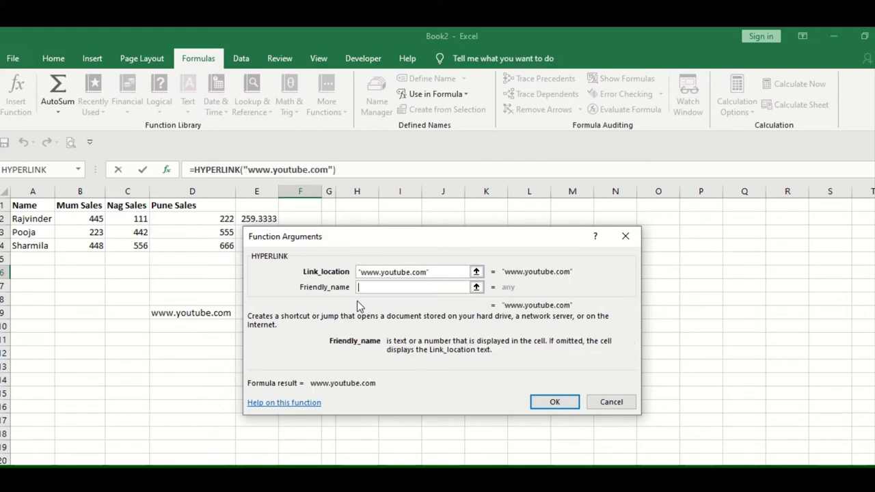
{"action": "type", "text": "m"}
{"action": "key", "text": "BackSpace"}
{"action": "type", "text": "click"}
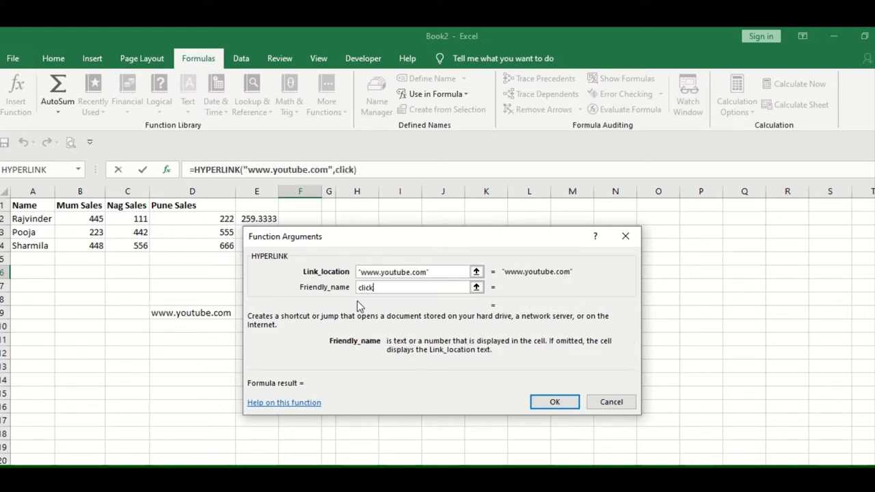
{"action": "type", "text": "here"}
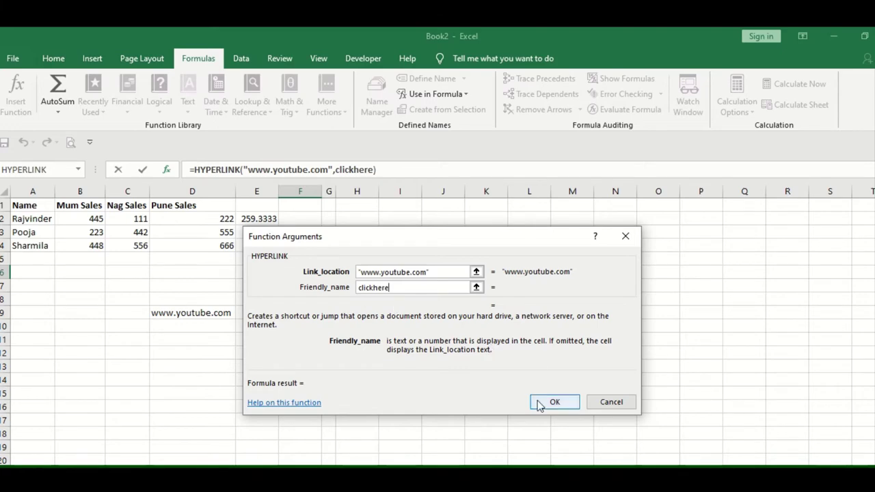
{"action": "left_click", "coordinate": [546, 401]}
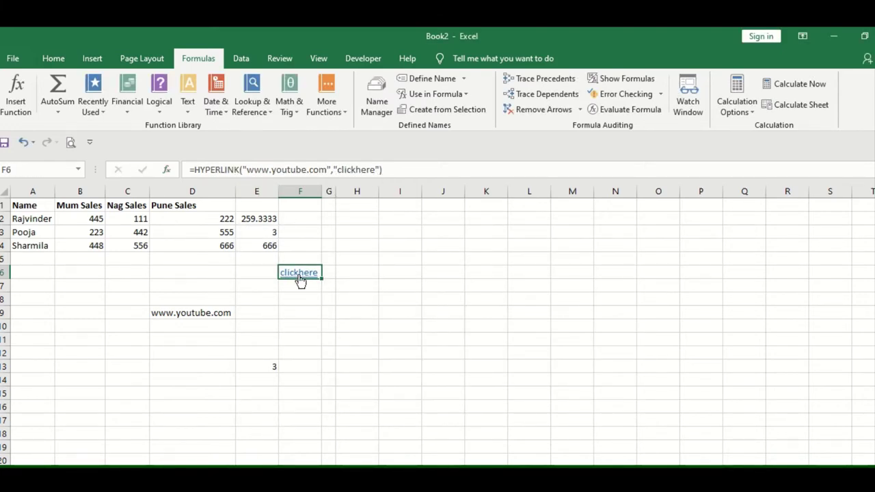
Step: Dismiss the Recently Used functions list unused and select cell D2
{"action": "left_click", "coordinate": [285, 301]}
{"action": "left_click", "coordinate": [89, 110]}
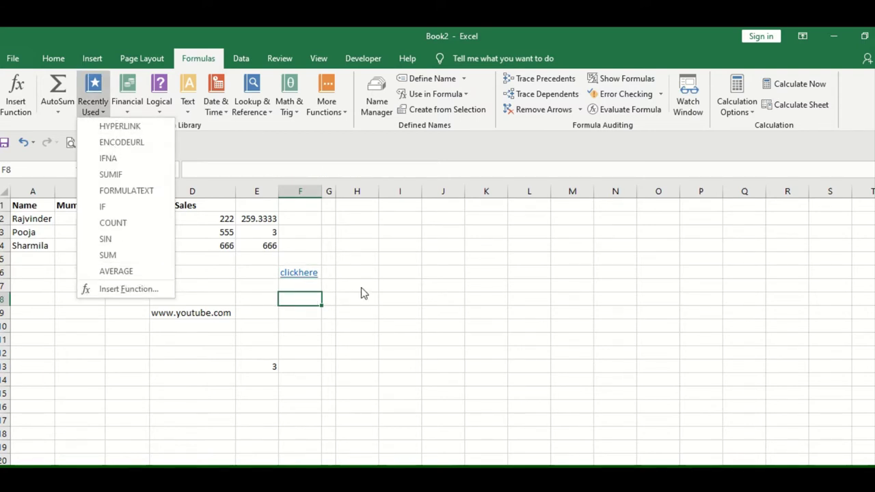
{"action": "left_click", "coordinate": [225, 216]}
{"action": "left_click", "coordinate": [179, 220]}
{"action": "left_click", "coordinate": [268, 218]}
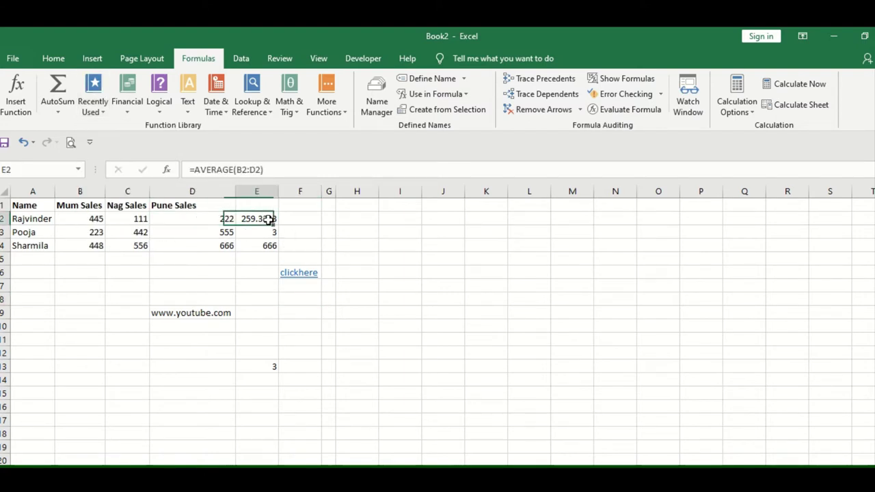
{"action": "left_click", "coordinate": [263, 234]}
{"action": "left_click", "coordinate": [266, 221]}
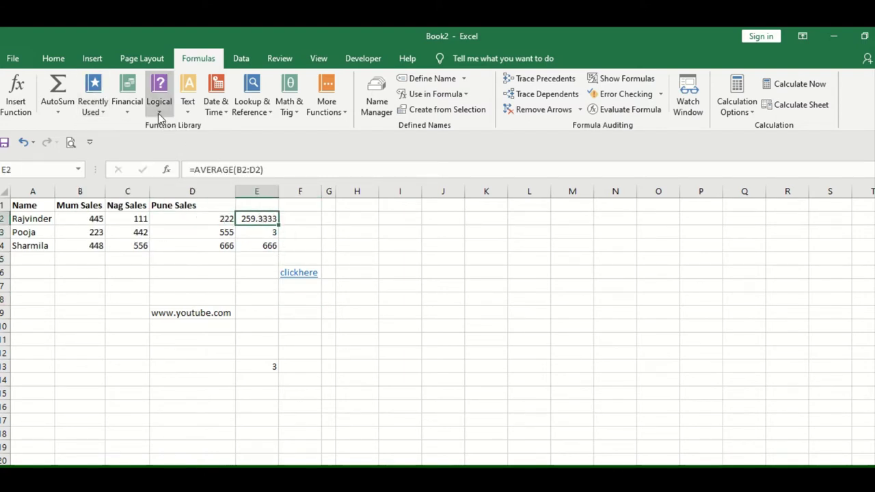
{"action": "left_click", "coordinate": [443, 246]}
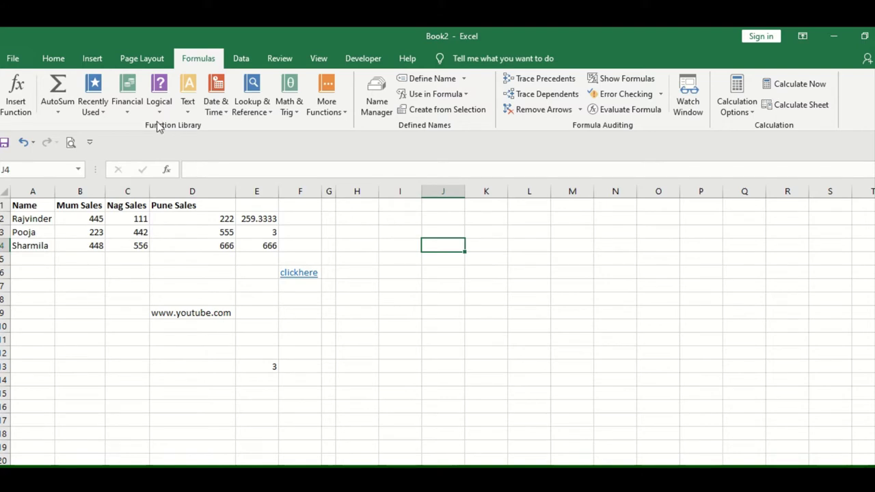
{"action": "left_click", "coordinate": [187, 101]}
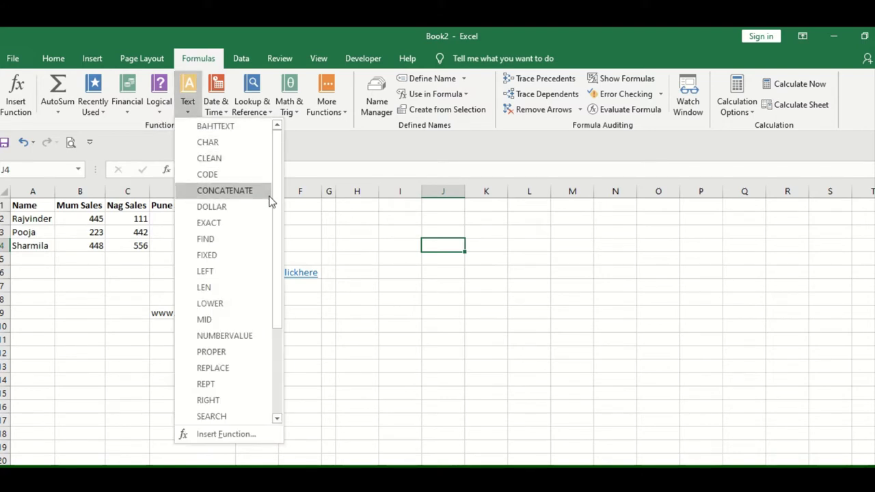
{"action": "left_click", "coordinate": [344, 219]}
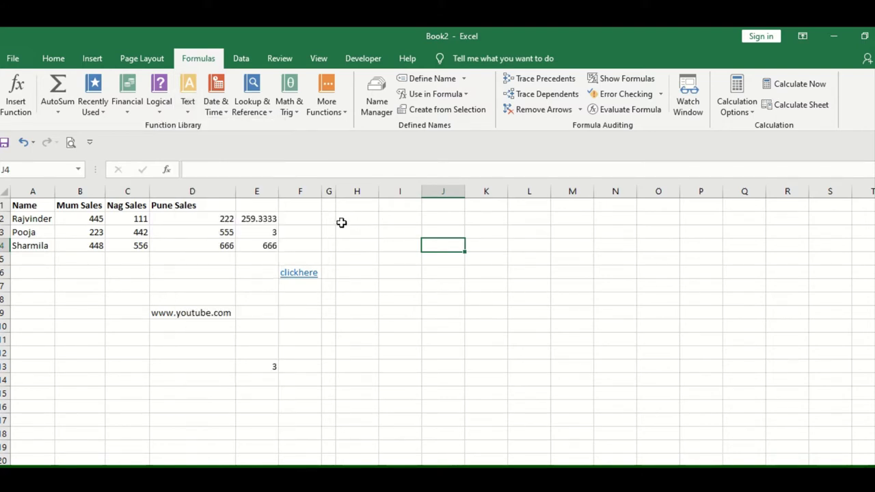
{"action": "left_click", "coordinate": [341, 223]}
{"action": "left_click", "coordinate": [187, 101]}
{"action": "key", "text": "Escape"}
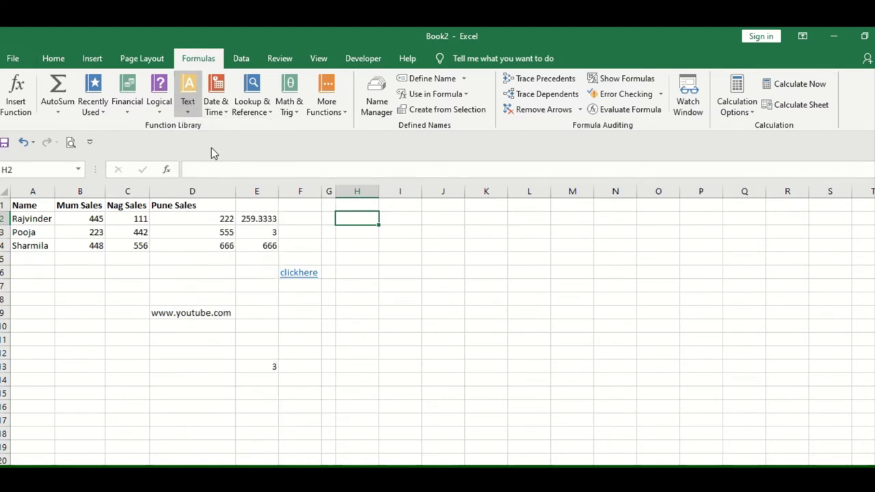
{"action": "left_click", "coordinate": [211, 147]}
{"action": "left_click", "coordinate": [47, 220]}
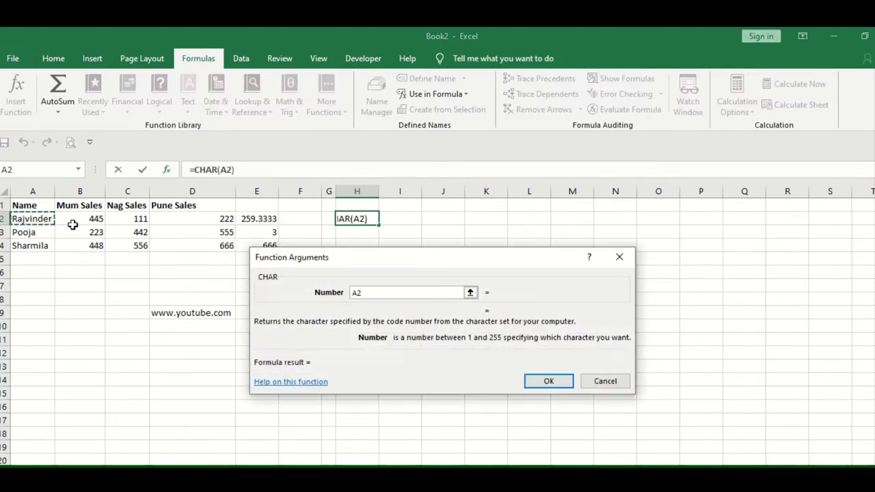
{"action": "key", "text": "Return"}
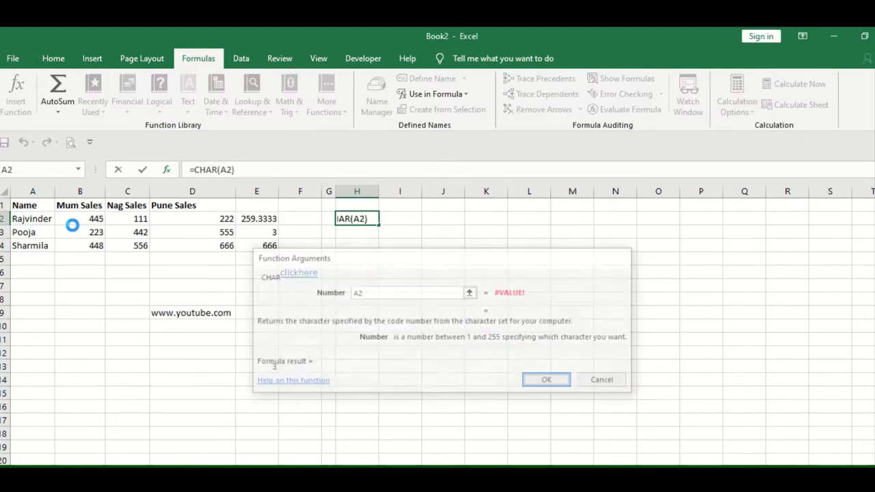
{"action": "left_click", "coordinate": [360, 253]}
{"action": "key", "text": "Up"}
{"action": "key", "text": "Up"}
{"action": "key", "text": "Up"}
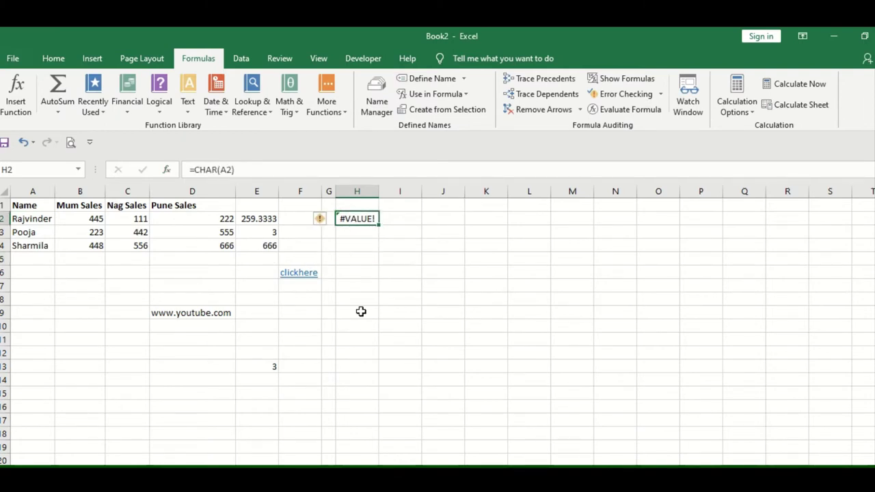
{"action": "key", "text": "Delete"}
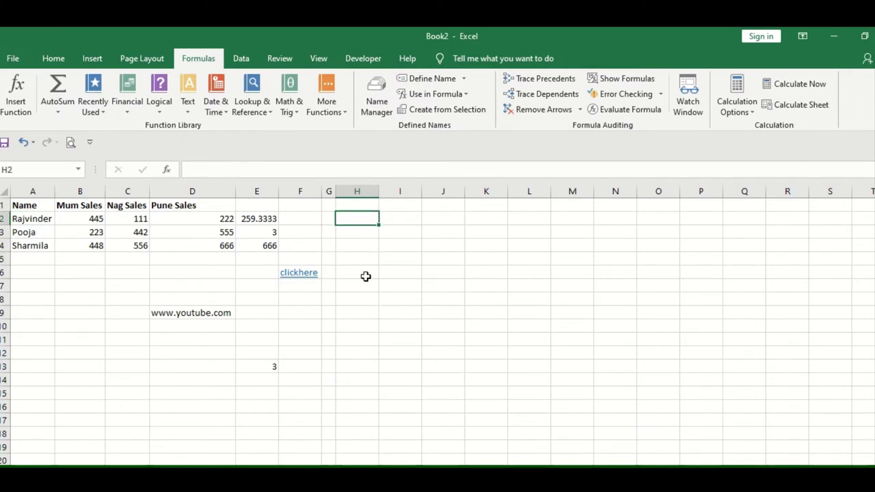
Step: Clear the results in E2:E6 and the cells in D4:F11
{"action": "left_click", "coordinate": [380, 288]}
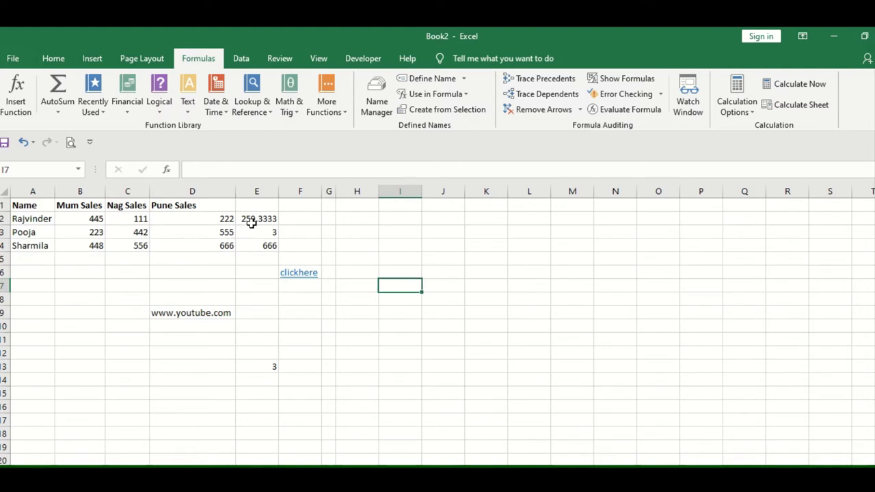
{"action": "left_click_drag", "start_coordinate": [251, 223], "coordinate": [262, 271]}
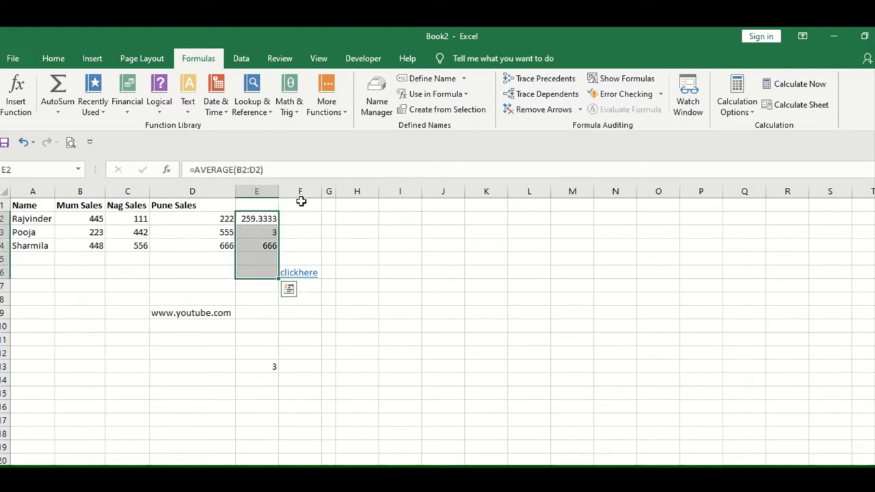
{"action": "key", "text": "Delete"}
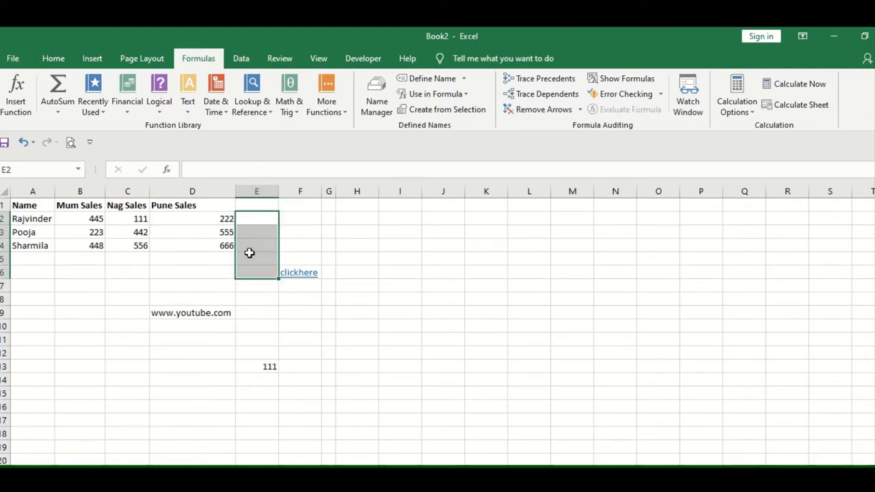
{"action": "left_click", "coordinate": [316, 246]}
{"action": "left_click_drag", "start_coordinate": [314, 248], "coordinate": [189, 332]}
{"action": "key", "text": "Delete"}
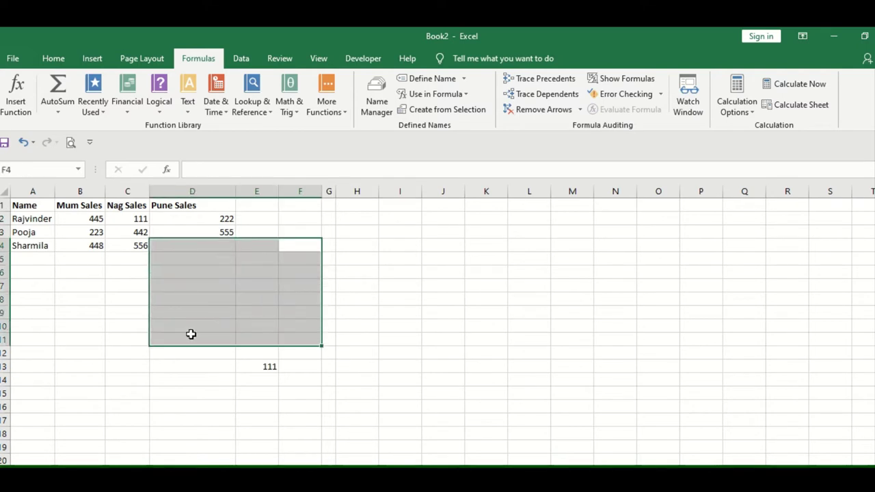
Step: Enter 555 in D4, then select cell E2
{"action": "left_click", "coordinate": [244, 233]}
{"action": "left_click", "coordinate": [225, 246]}
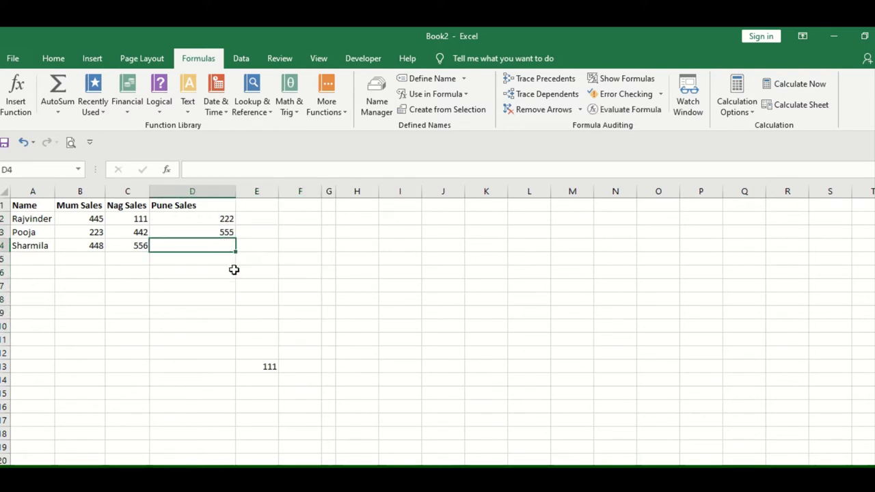
{"action": "type", "text": "555"}
{"action": "left_click", "coordinate": [264, 287]}
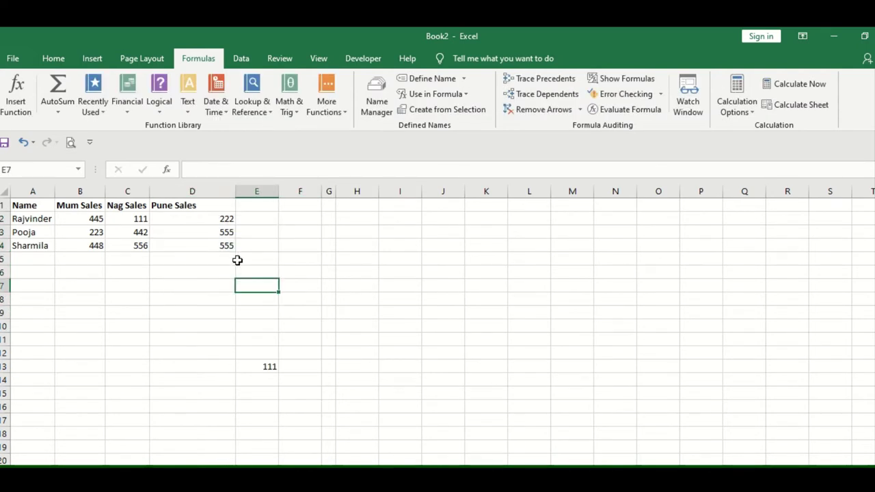
{"action": "left_click", "coordinate": [263, 245]}
{"action": "left_click", "coordinate": [257, 217]}
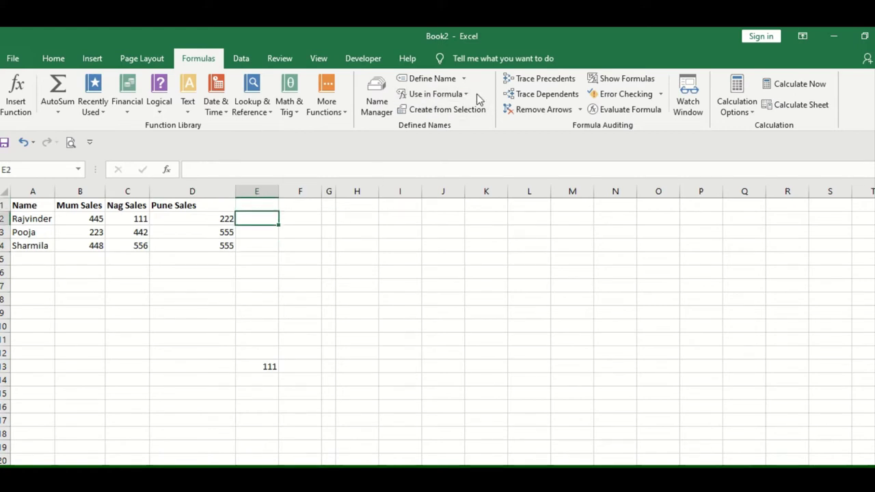
Step: Define a new workbook-scoped name referring to =Sheet1!$B$2:$D$2
{"action": "left_click", "coordinate": [465, 79]}
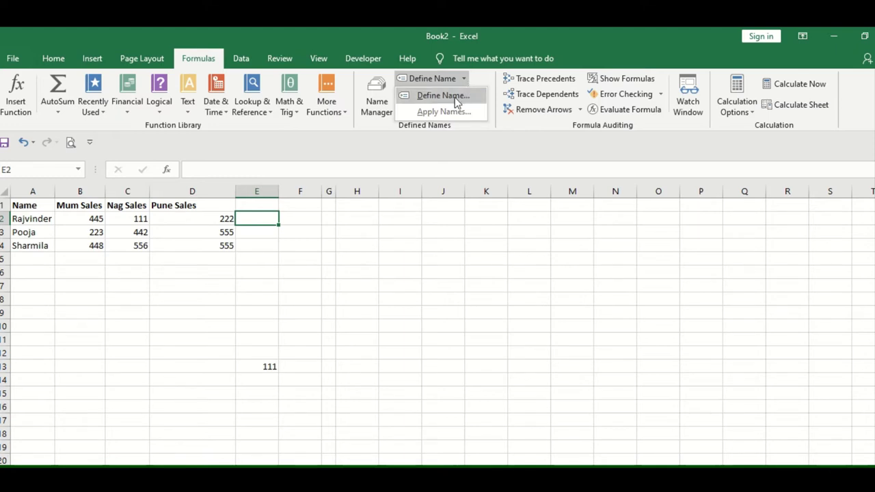
{"action": "left_click", "coordinate": [455, 97]}
{"action": "type", "text": "rajvindersALES"}
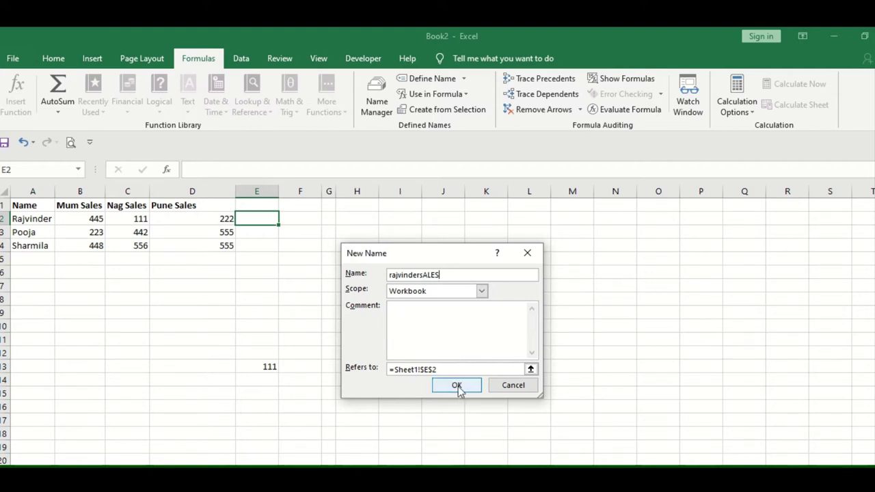
{"action": "left_click", "coordinate": [530, 369]}
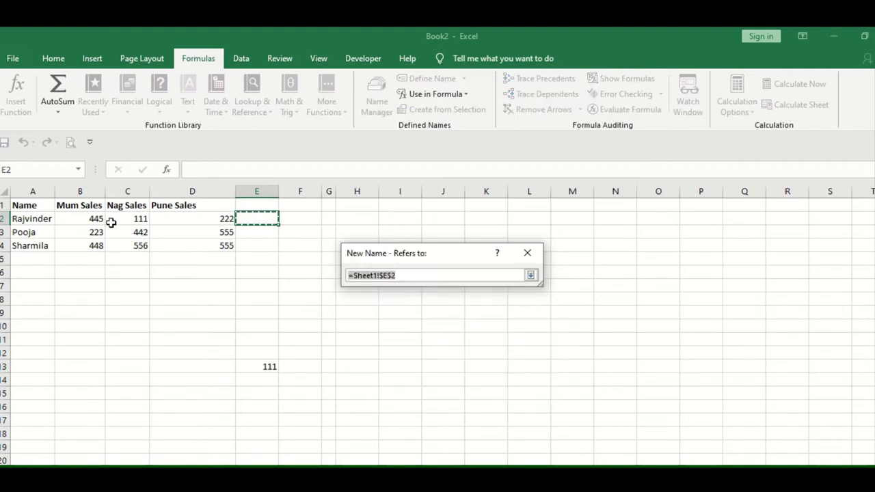
{"action": "left_click_drag", "start_coordinate": [106, 219], "coordinate": [188, 212]}
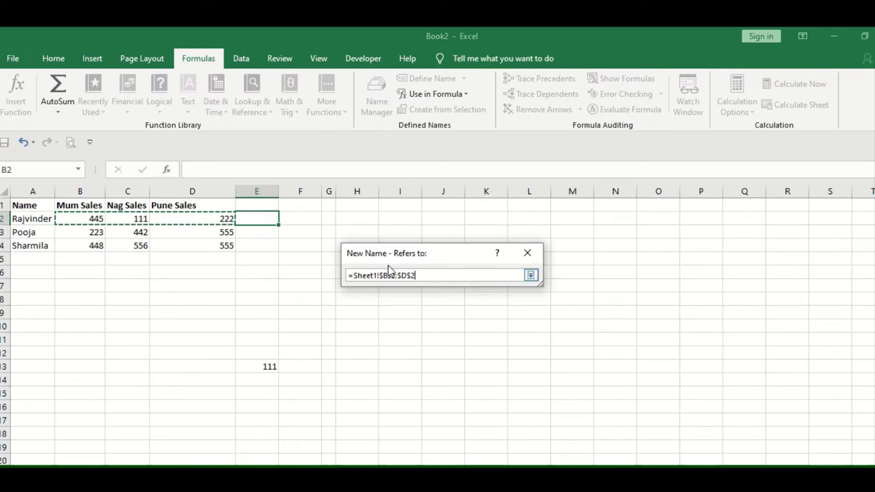
{"action": "left_click", "coordinate": [530, 275]}
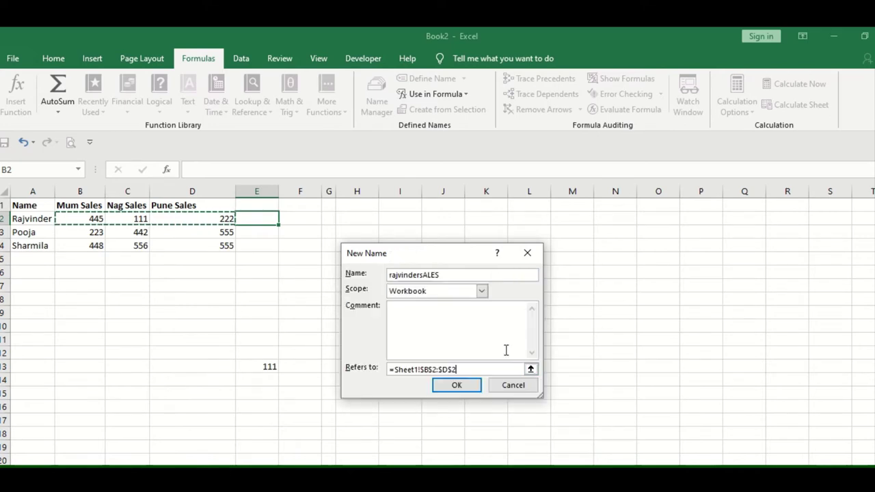
{"action": "left_click", "coordinate": [456, 385]}
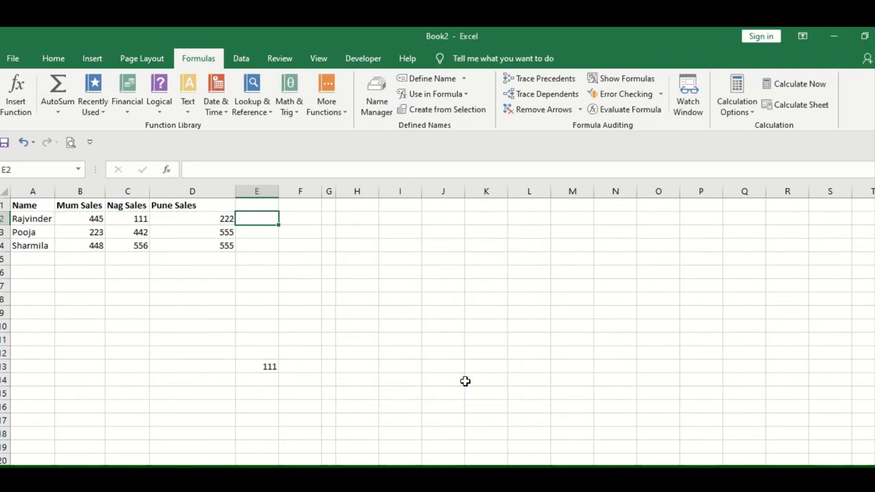
{"action": "left_click", "coordinate": [311, 296]}
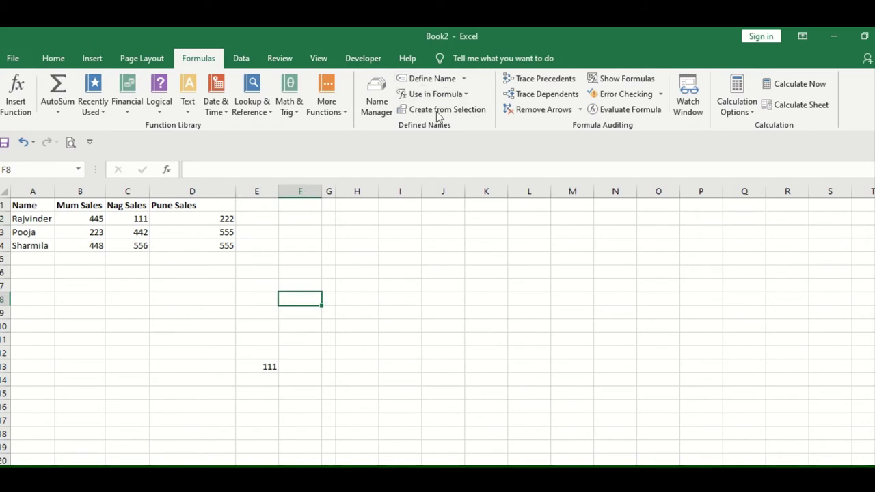
Step: On the next sheet, enter a SUM of the defined name in J6, returning 778
{"action": "key", "text": "ctrl+Page_Down"}
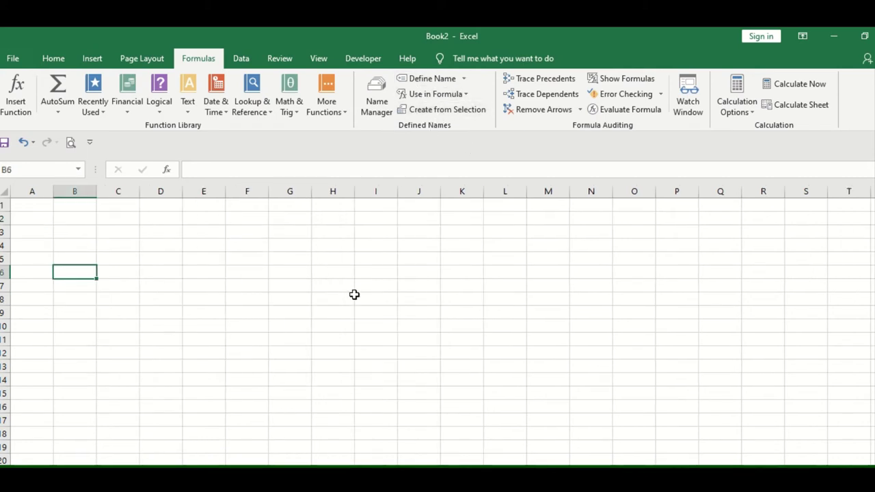
{"action": "left_click", "coordinate": [415, 272]}
{"action": "type", "text": "="}
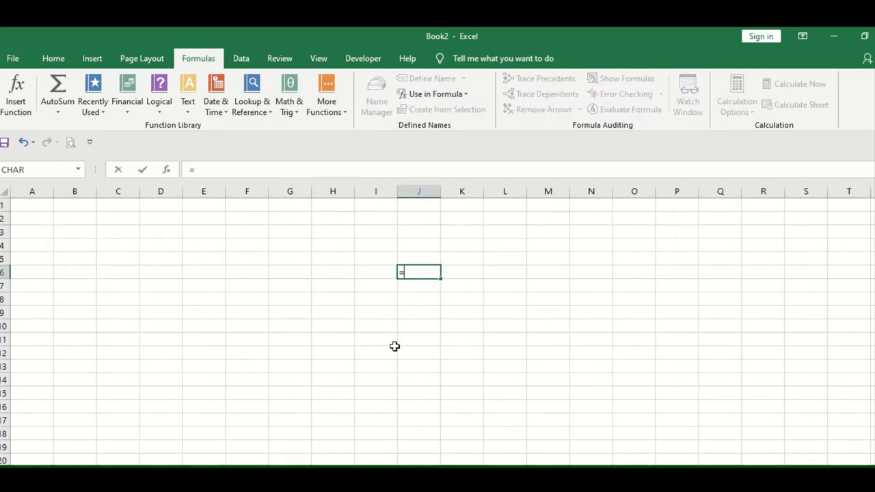
{"action": "type", "text": "raj"}
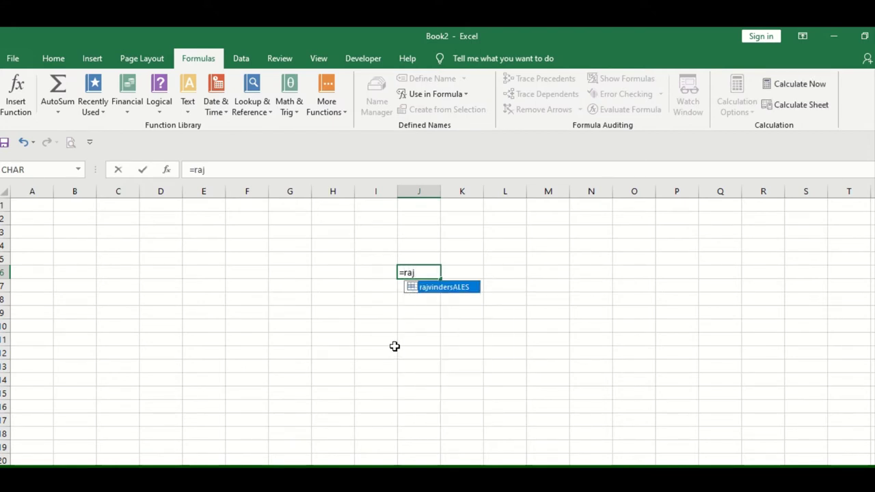
{"action": "key", "text": "BackSpace"}
{"action": "key", "text": "BackSpace"}
{"action": "key", "text": "BackSpace"}
{"action": "type", "text": "sum("}
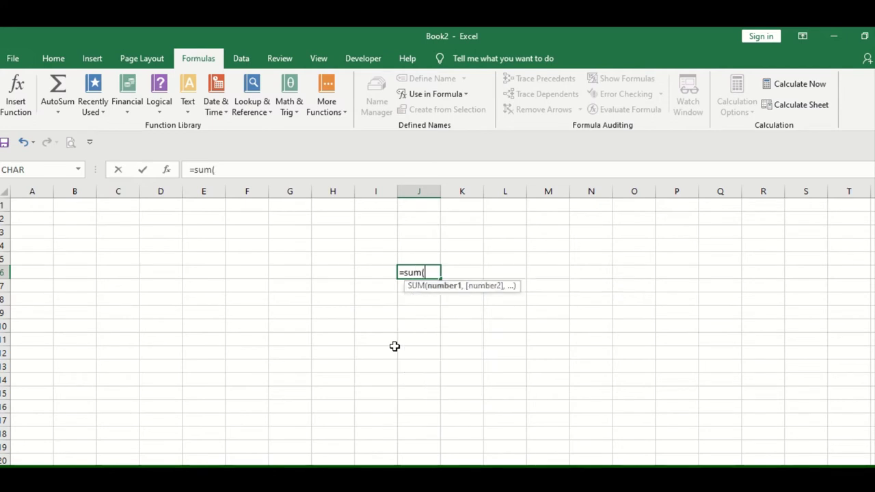
{"action": "type", "text": "raj"}
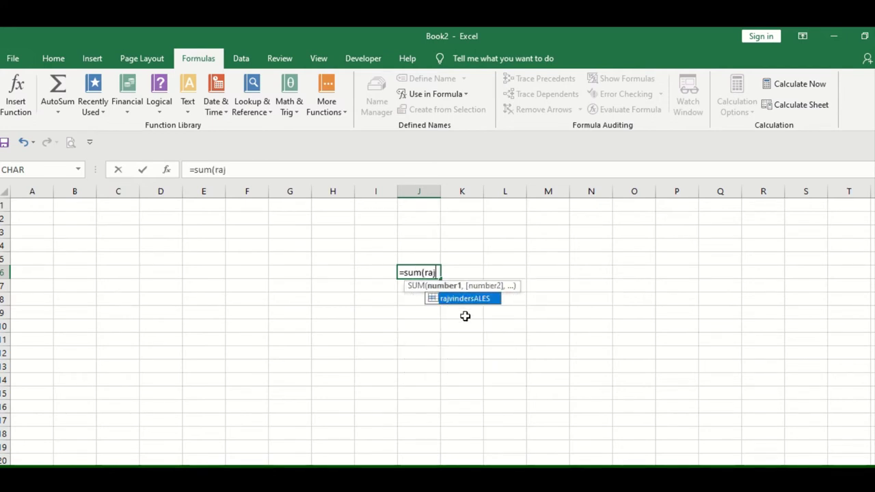
{"action": "double_click", "coordinate": [459, 299]}
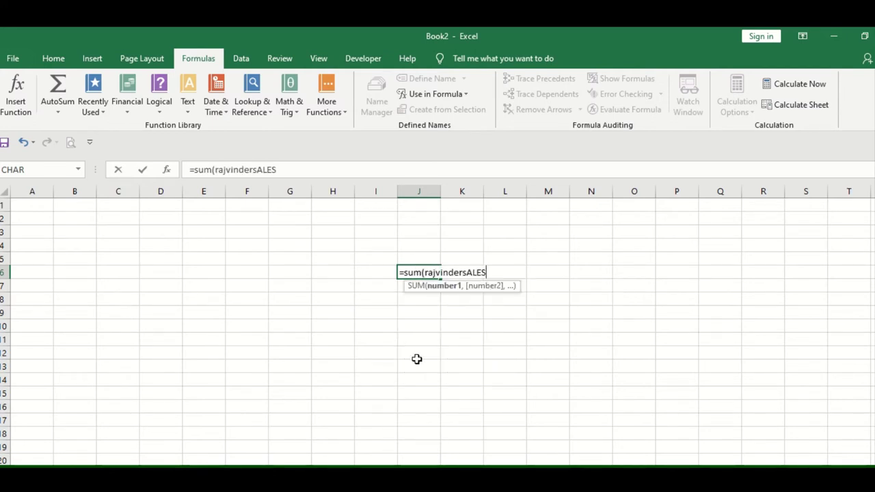
{"action": "key", "text": "Return"}
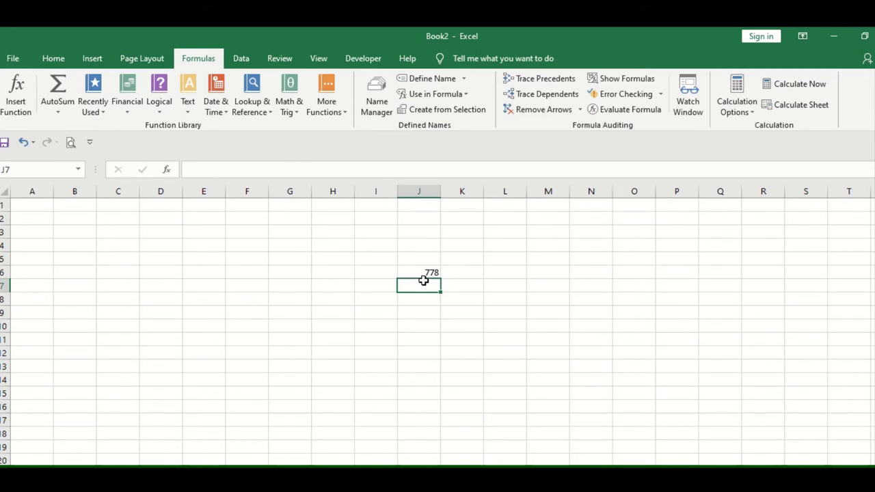
{"action": "left_click", "coordinate": [422, 272]}
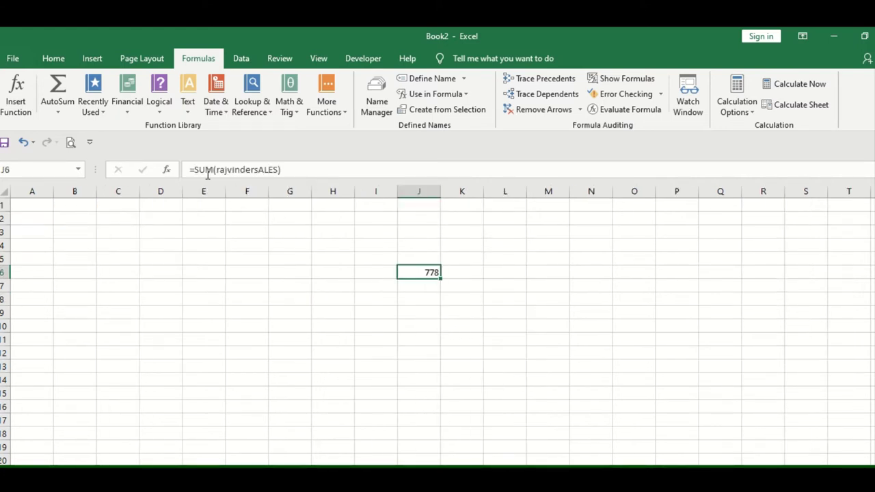
Step: Return to the sales sheet and select cell D8
{"action": "left_click", "coordinate": [329, 269]}
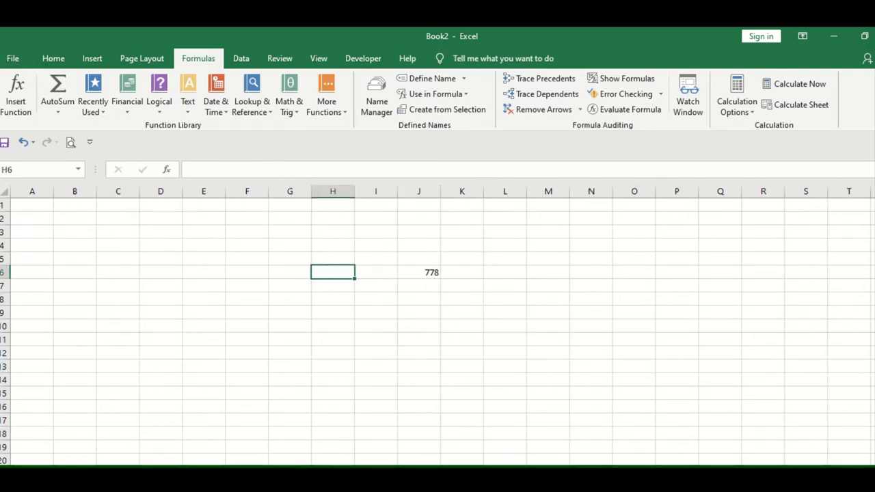
{"action": "left_click", "coordinate": [130, 369]}
{"action": "left_click", "coordinate": [162, 296]}
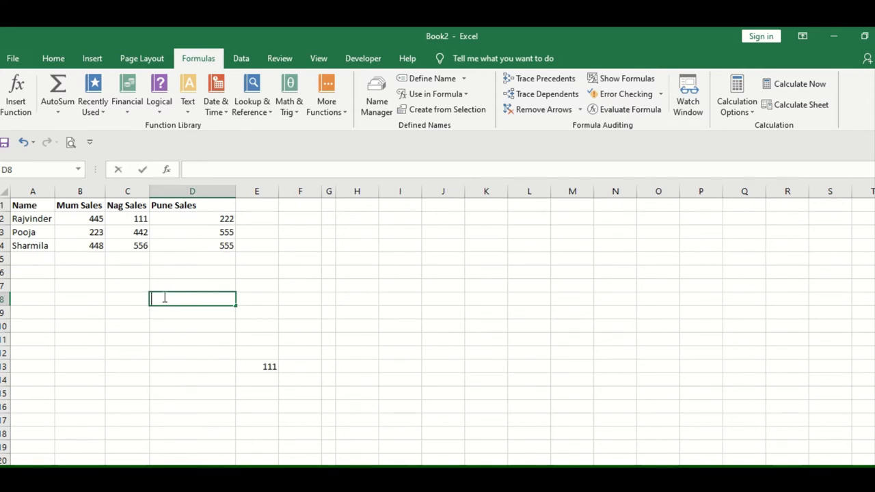
Step: Enter the D8 note that defined names help MIS work pull range values to other sheets, then select D5:L9
{"action": "type", "text": "defined name"}
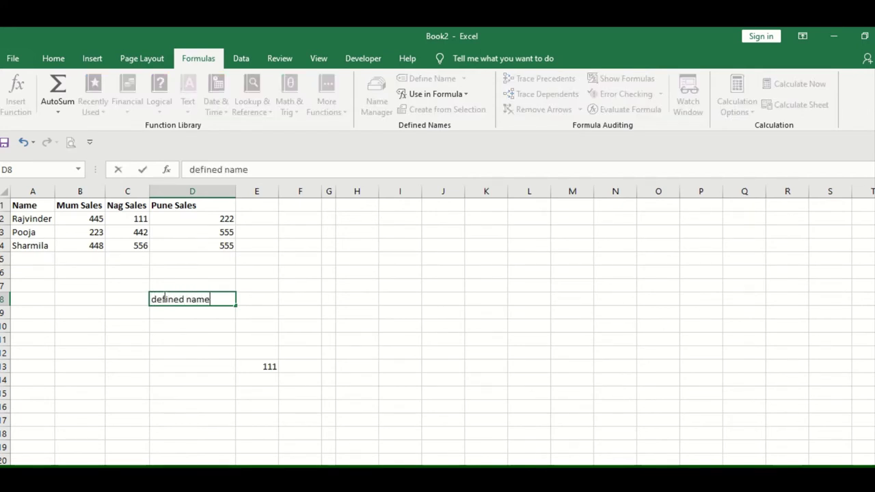
{"action": "type", "text": "s mostly in"}
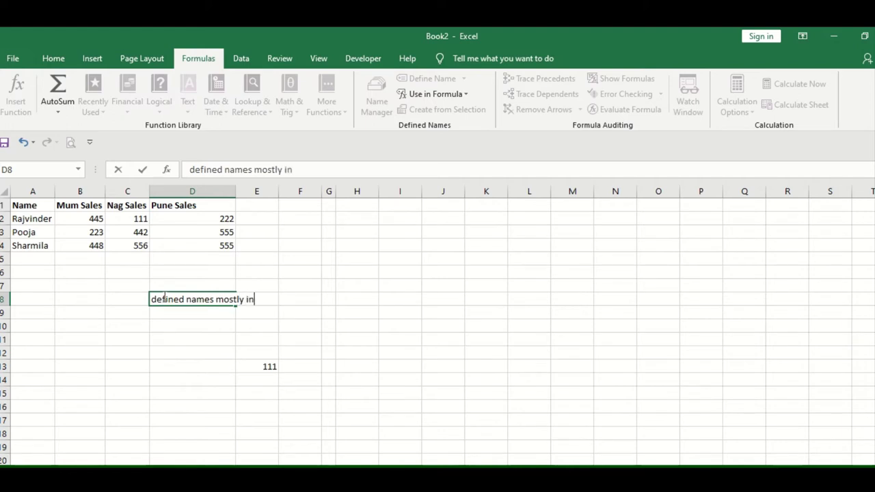
{"action": "key", "text": "BackSpace"}
{"action": "key", "text": "BackSpace"}
{"action": "type", "text": "helps in "}
{"action": "type", "text": "MIS wor"}
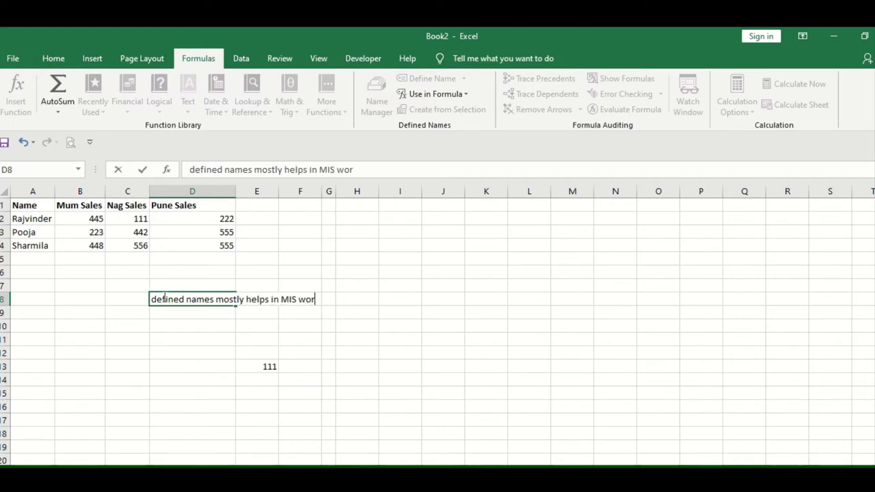
{"action": "type", "text": "k to "}
{"action": "type", "text": "pull"}
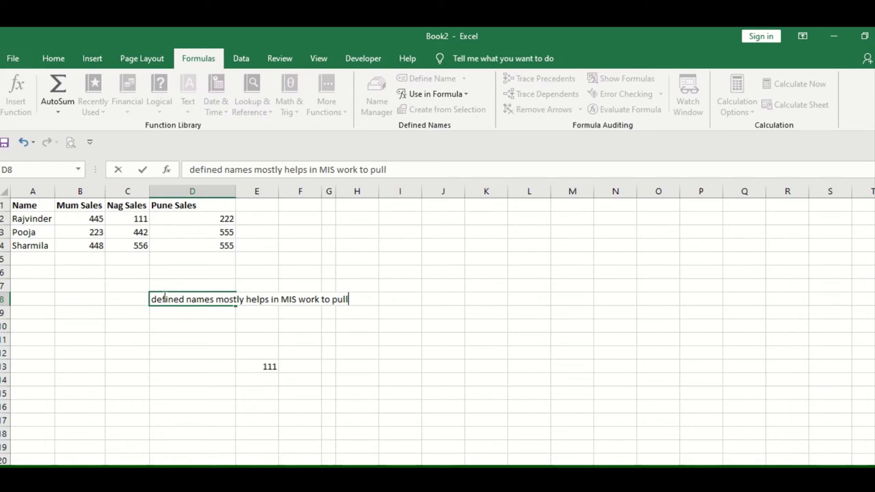
{"action": "type", "text": " that specific"}
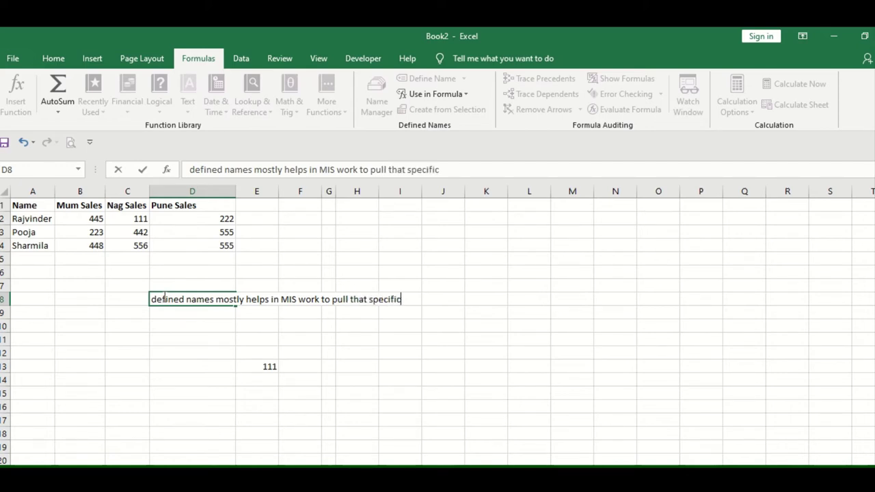
{"action": "type", "text": " range w"}
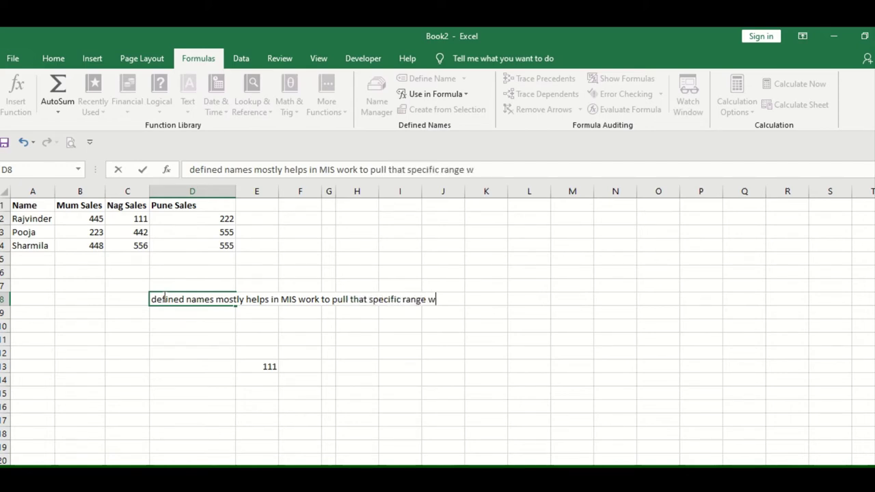
{"action": "key", "text": "BackSpace"}
{"action": "type", "text": "value to ot"}
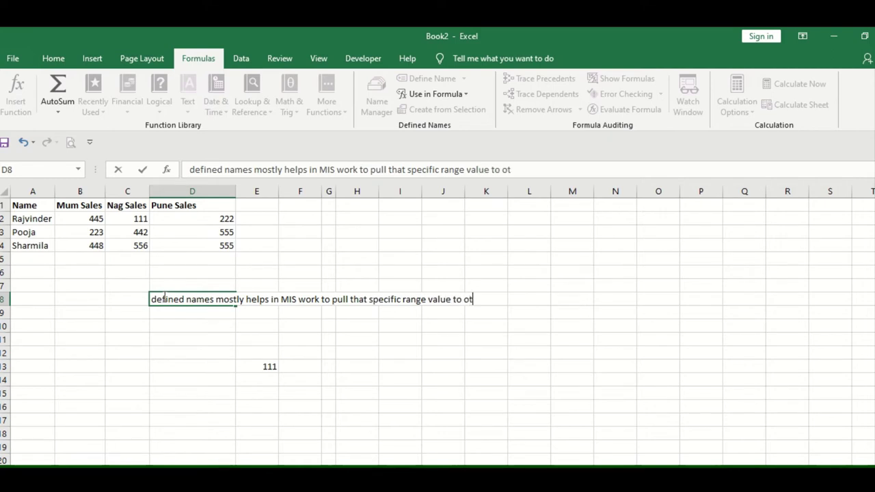
{"action": "type", "text": "her location s"}
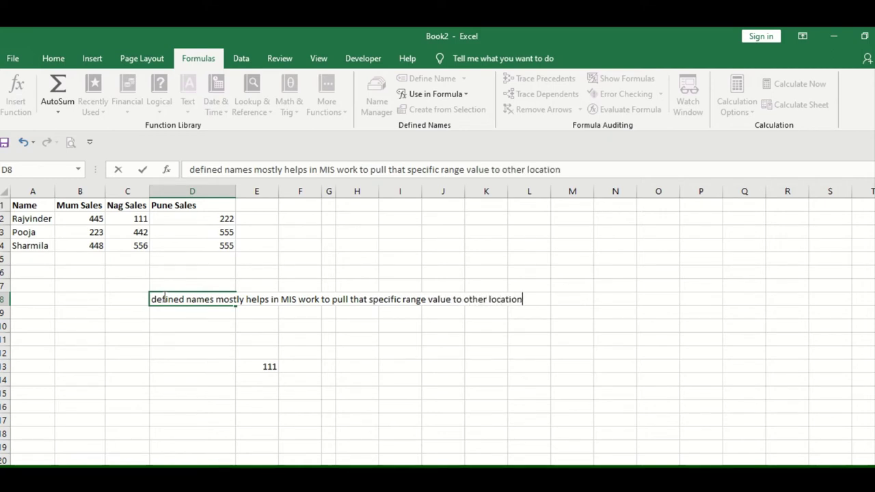
{"action": "type", "text": "heets"}
{"action": "key", "text": "Return"}
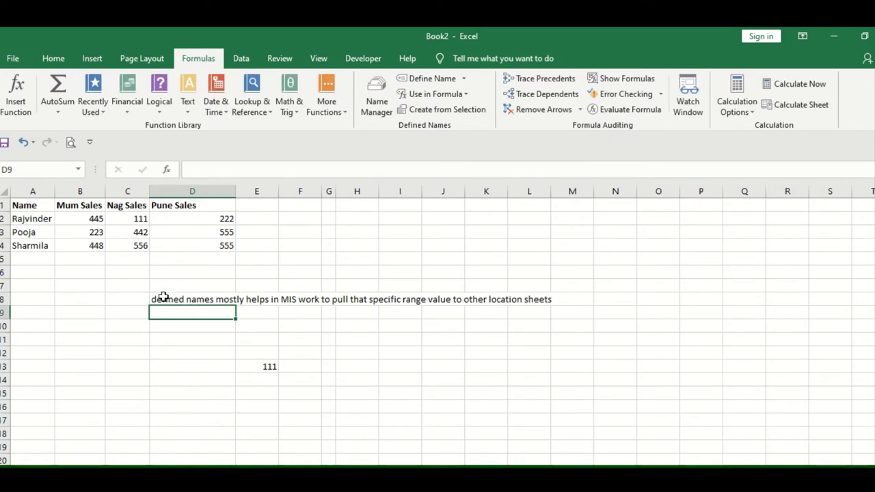
{"action": "left_click", "coordinate": [297, 259]}
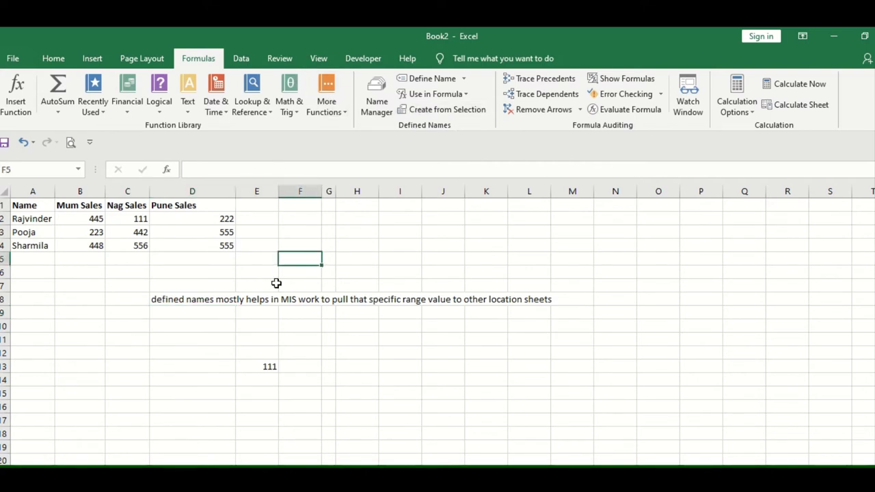
{"action": "left_click_drag", "start_coordinate": [188, 263], "coordinate": [538, 319]}
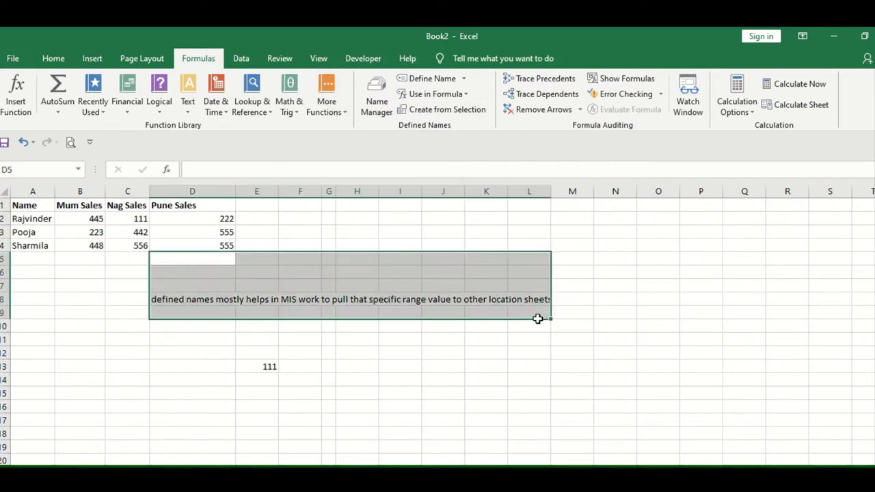
Step: Delete the note block D5:L9 to clear that area of the sheet
{"action": "key", "text": "Delete"}
{"action": "left_click", "coordinate": [436, 327]}
{"action": "left_click", "coordinate": [220, 218]}
{"action": "left_click", "coordinate": [274, 220]}
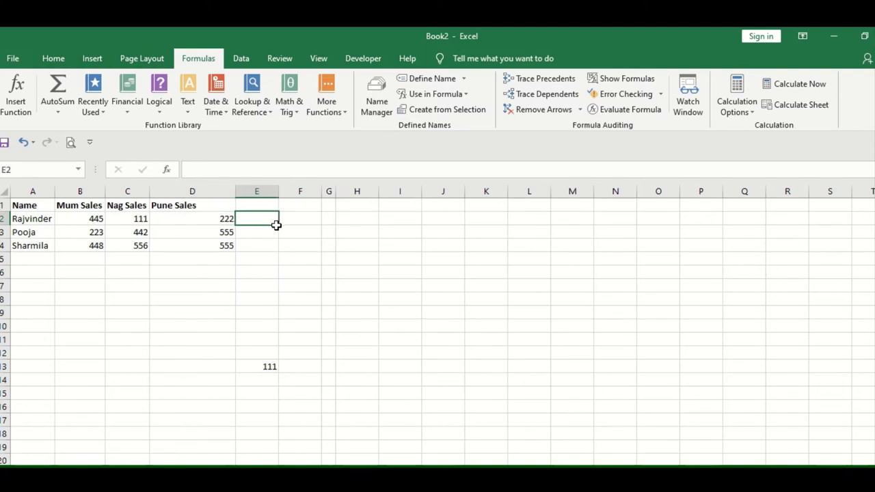
Step: Put a SUM of B2:D2 in G3, giving 778
{"action": "left_click", "coordinate": [334, 236]}
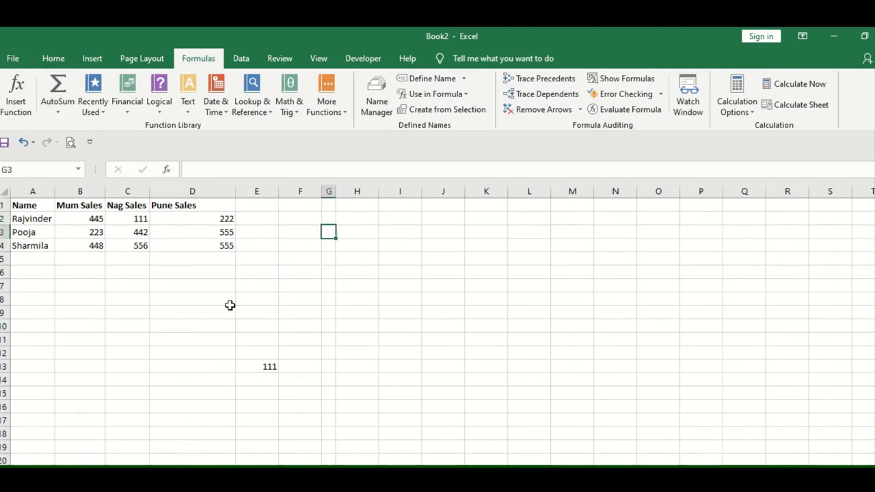
{"action": "left_click", "coordinate": [56, 112]}
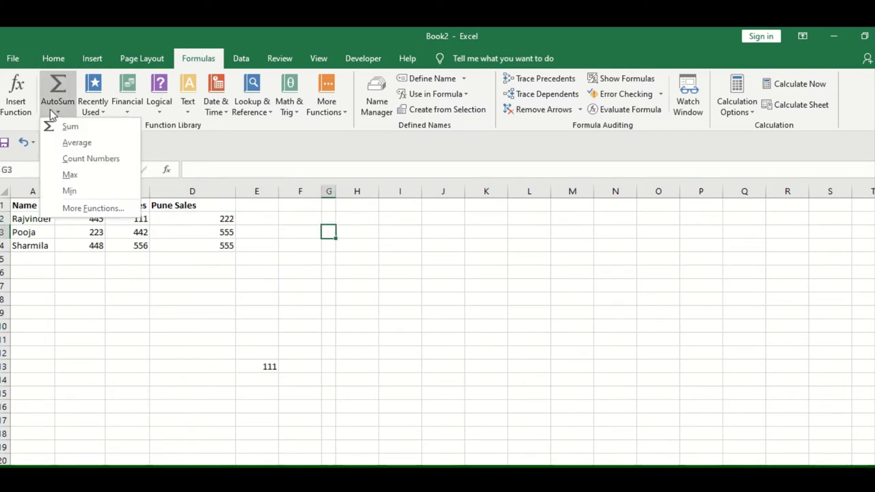
{"action": "left_click", "coordinate": [81, 126]}
{"action": "left_click_drag", "start_coordinate": [82, 219], "coordinate": [198, 225]}
{"action": "key", "text": "Return"}
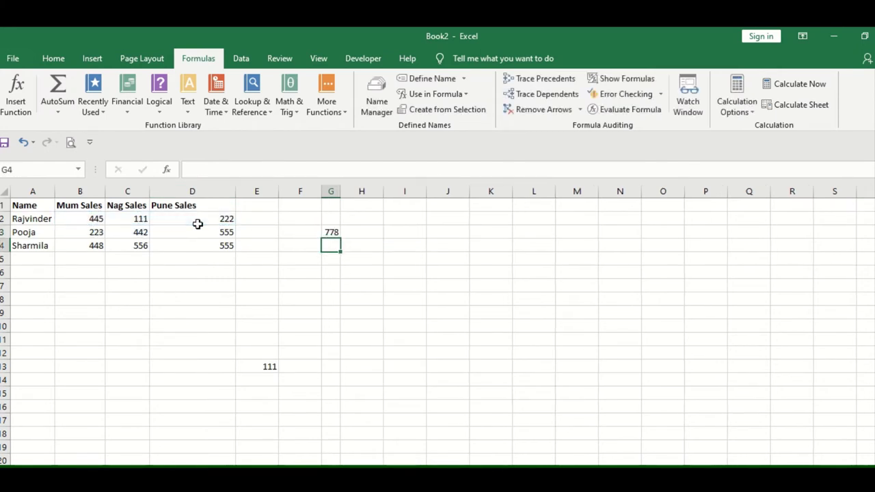
Step: Enter =AVERAGE(B4:D4) in H6 using the quick functions list, giving 519.6667
{"action": "left_click", "coordinate": [314, 273]}
{"action": "left_click", "coordinate": [342, 275]}
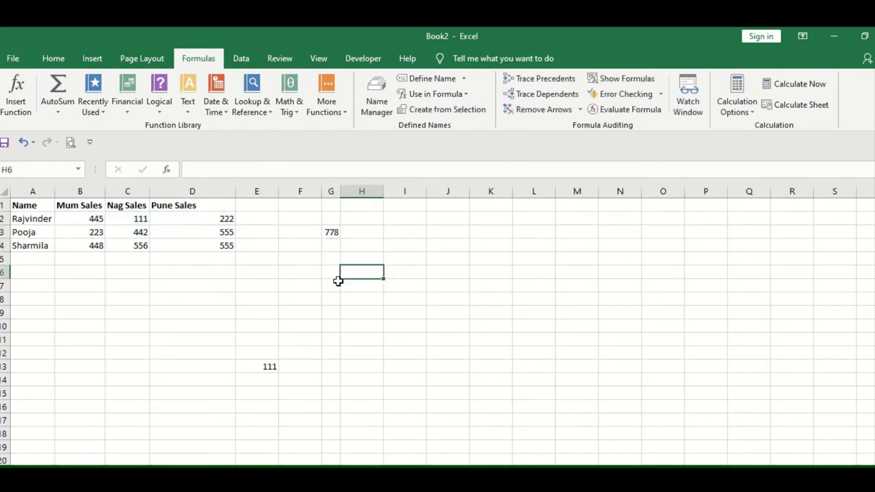
{"action": "left_click", "coordinate": [58, 110]}
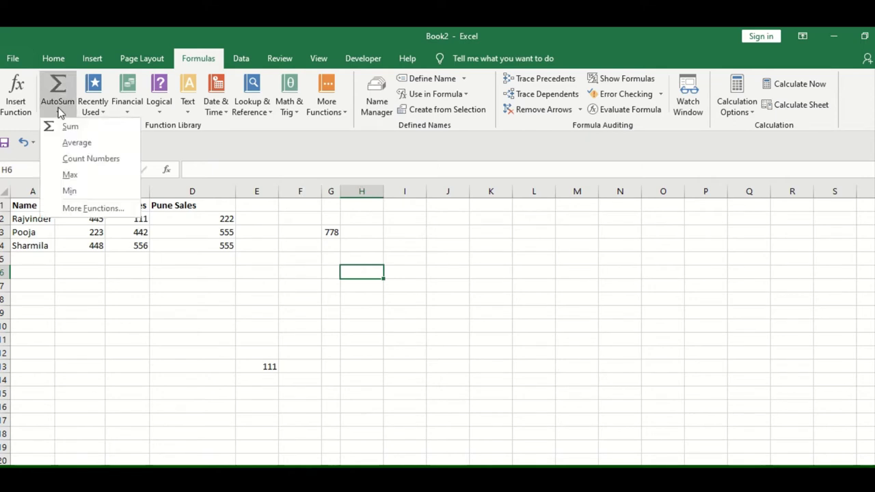
{"action": "left_click", "coordinate": [77, 143]}
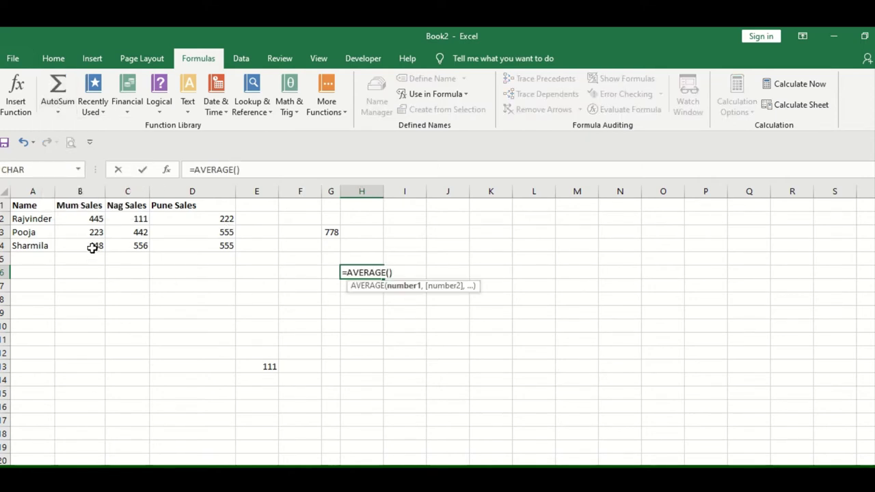
{"action": "left_click_drag", "start_coordinate": [92, 248], "coordinate": [192, 252]}
{"action": "left_click", "coordinate": [192, 251]}
{"action": "left_click_drag", "start_coordinate": [92, 247], "coordinate": [193, 251]}
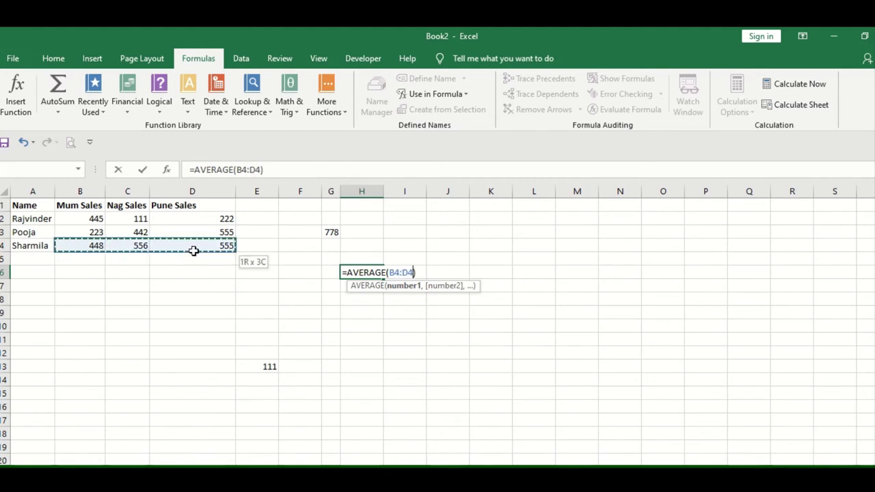
{"action": "key", "text": "Return"}
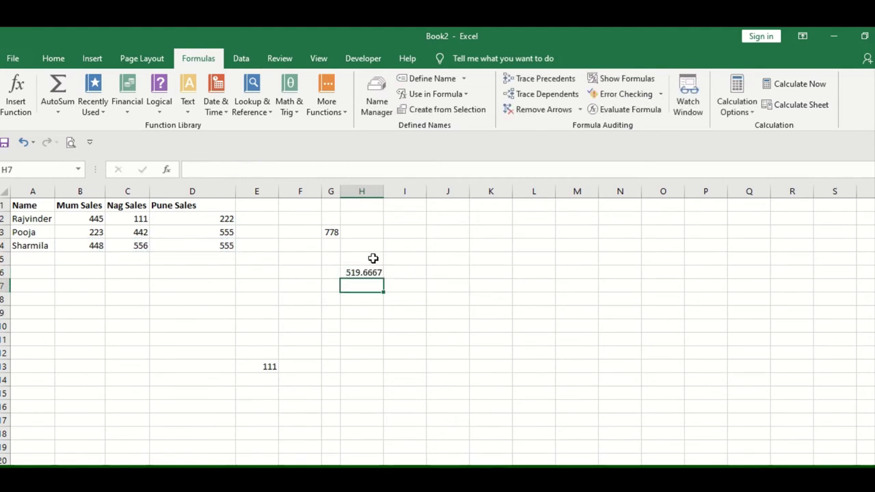
{"action": "left_click", "coordinate": [333, 234]}
{"action": "left_click", "coordinate": [356, 275]}
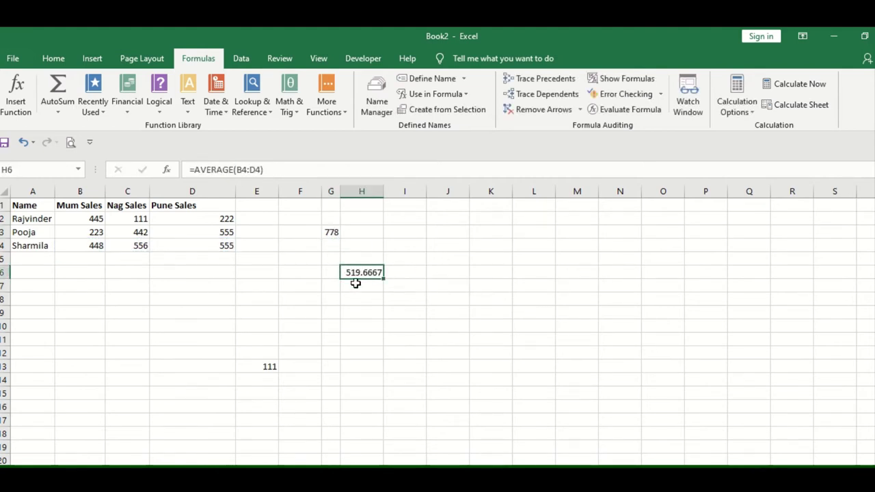
Step: Trace the precedents of the average in H6 and the sum in G3
{"action": "left_click", "coordinate": [546, 79]}
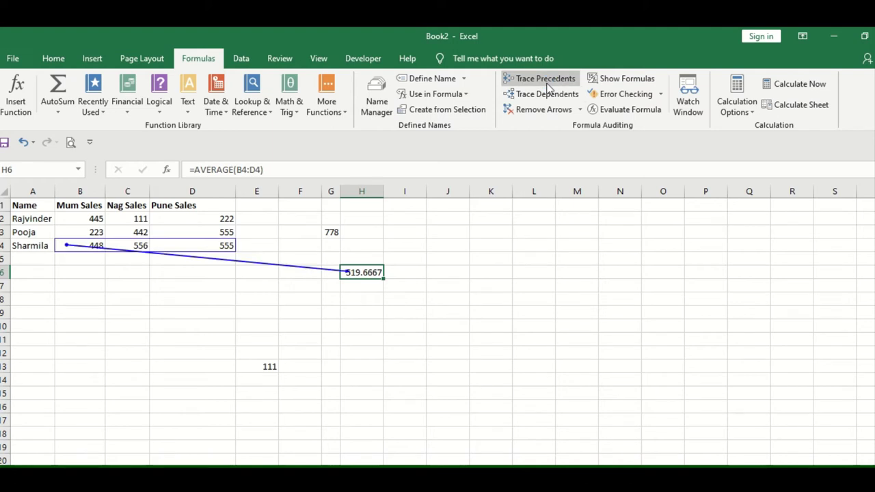
{"action": "left_click", "coordinate": [206, 297]}
{"action": "left_click", "coordinate": [333, 233]}
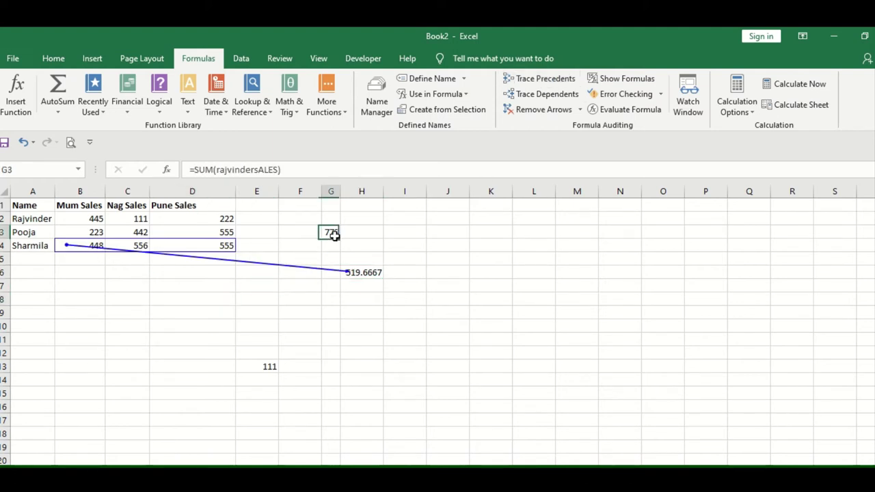
{"action": "left_click", "coordinate": [555, 80]}
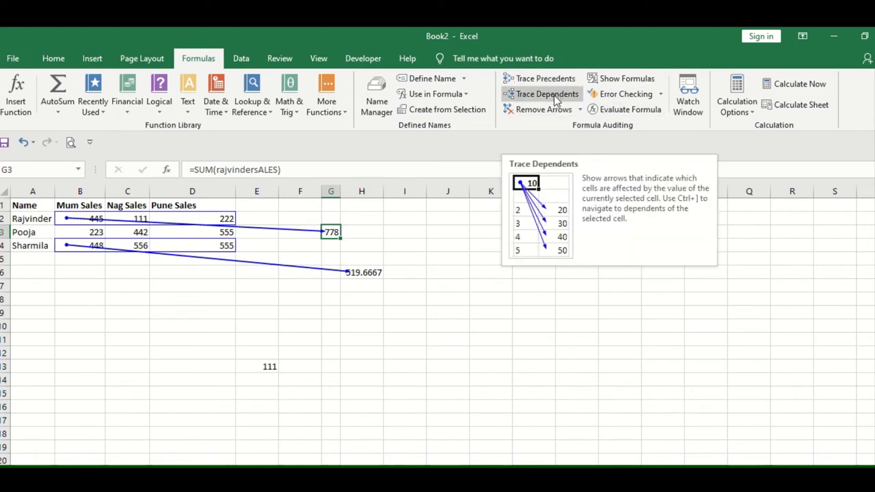
Step: Check G3 for dependents and dismiss the no-dependents warning
{"action": "left_click", "coordinate": [553, 95]}
{"action": "left_click", "coordinate": [457, 314]}
{"action": "left_click", "coordinate": [299, 366]}
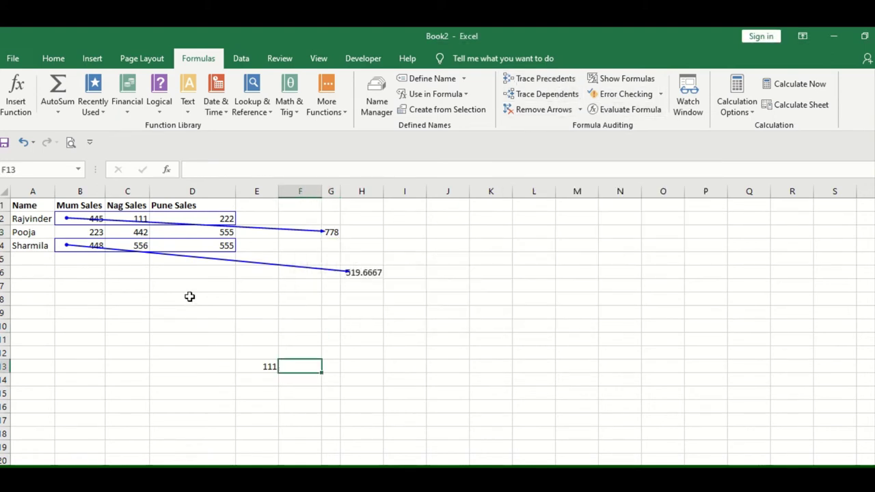
{"action": "left_click", "coordinate": [211, 278]}
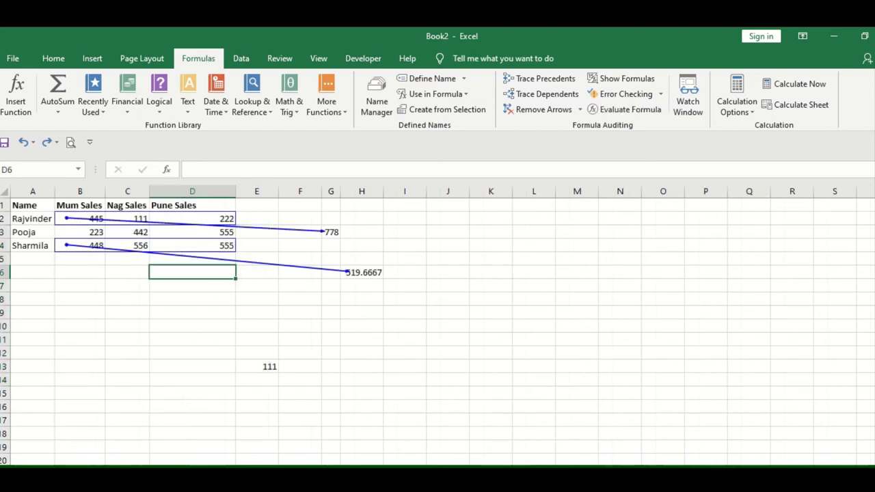
{"action": "left_click", "coordinate": [130, 328]}
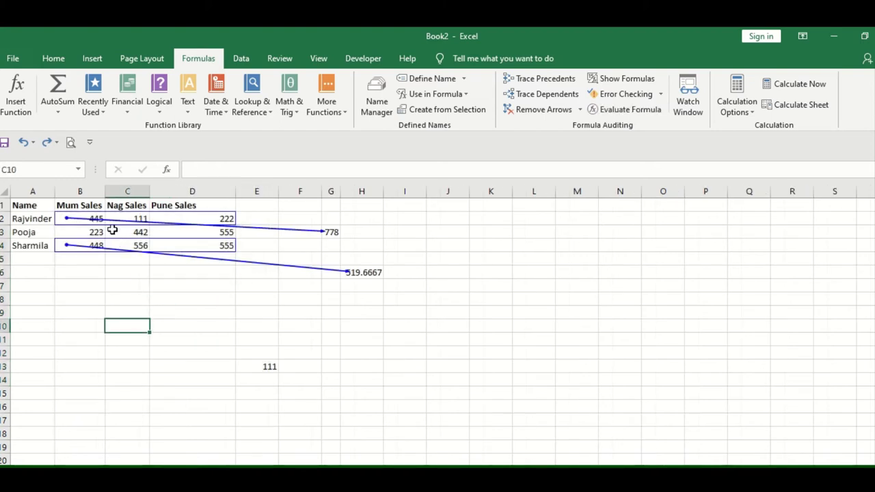
{"action": "left_click", "coordinate": [353, 283]}
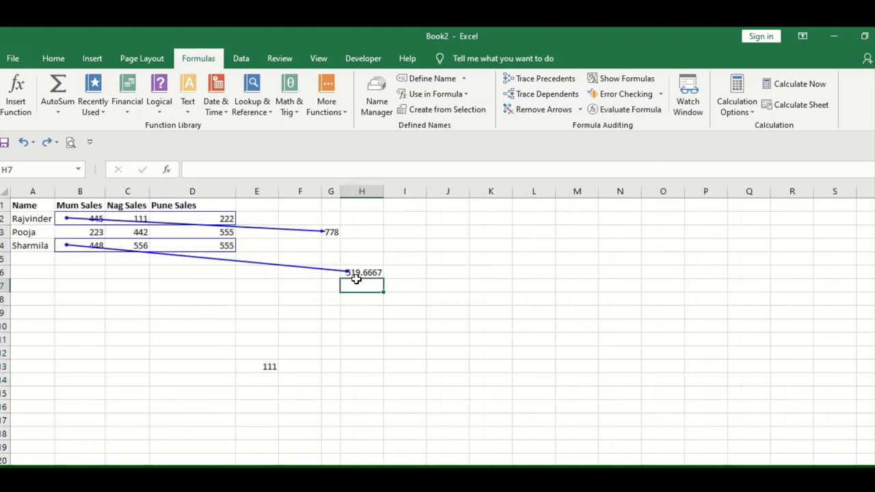
Step: Remove all trace arrows, then trace B2's dependents to the SUM in G3 and MIN in E13
{"action": "left_click", "coordinate": [556, 111]}
{"action": "left_click", "coordinate": [176, 335]}
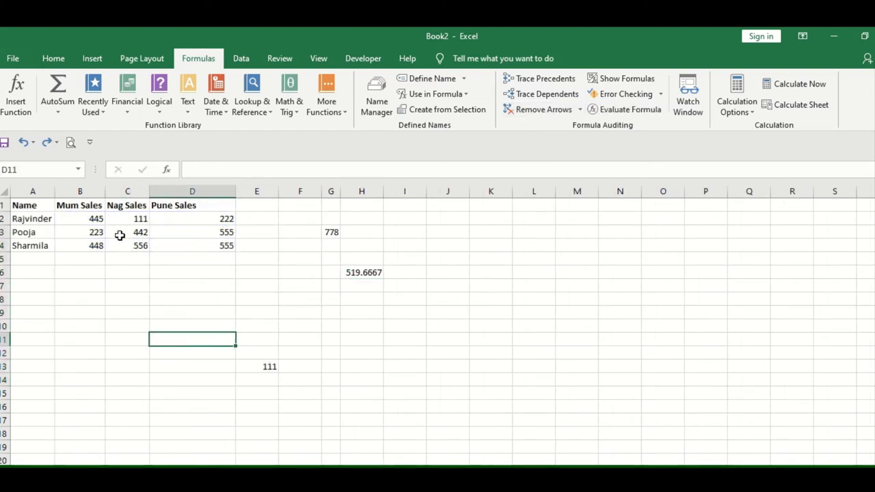
{"action": "left_click", "coordinate": [120, 235]}
{"action": "left_click", "coordinate": [94, 218]}
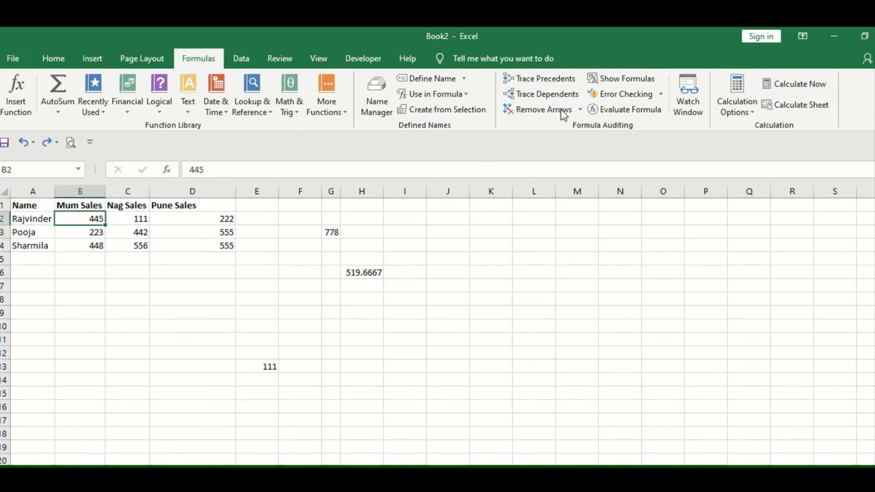
{"action": "left_click", "coordinate": [545, 95]}
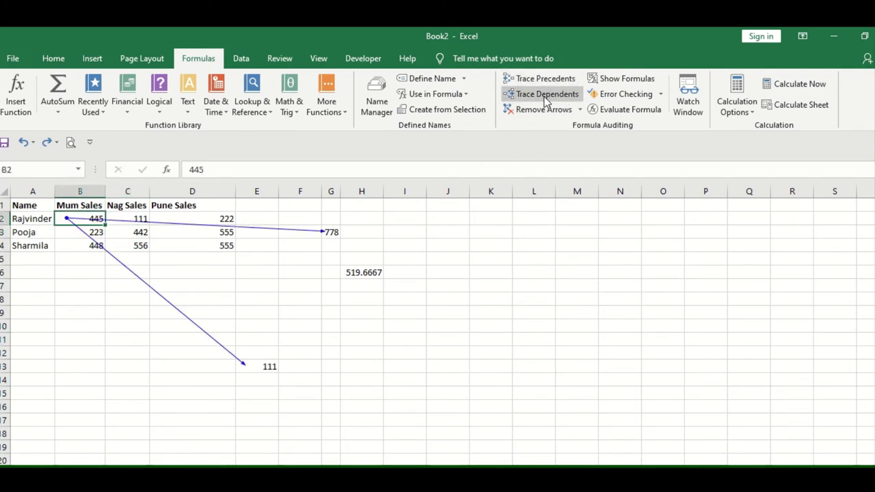
{"action": "left_click", "coordinate": [331, 234]}
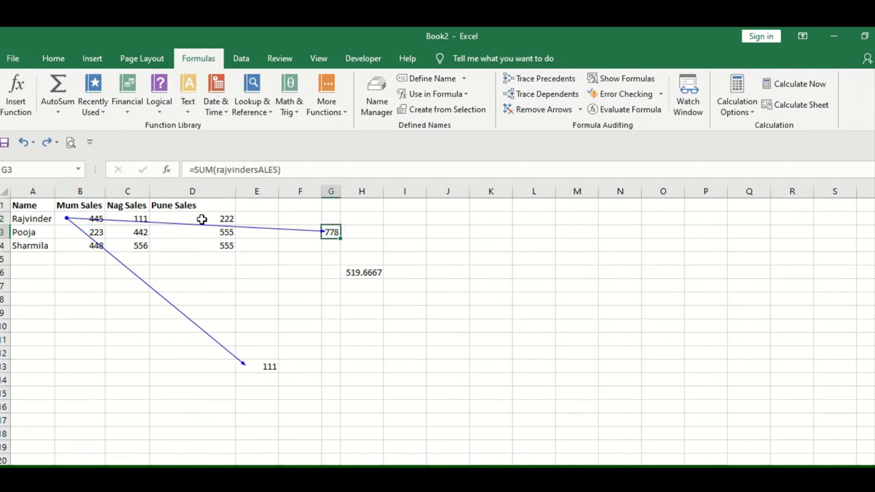
{"action": "left_click", "coordinate": [272, 374]}
{"action": "left_click", "coordinate": [268, 365]}
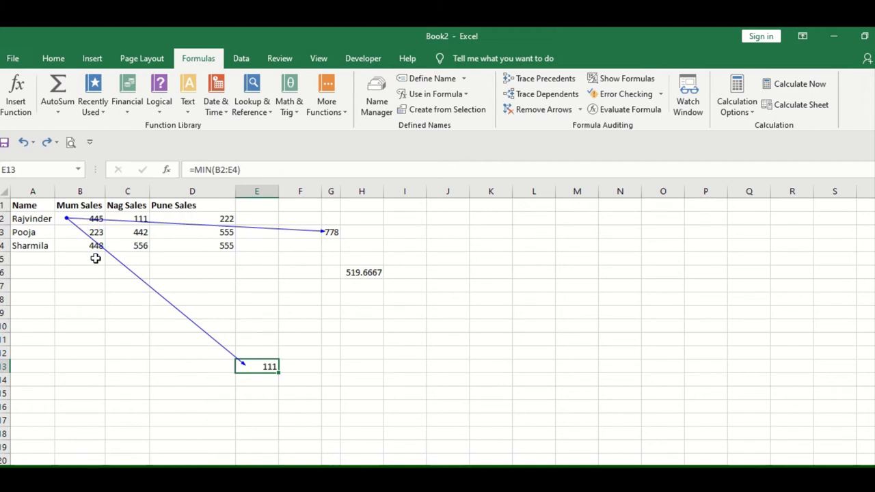
{"action": "left_click", "coordinate": [237, 299]}
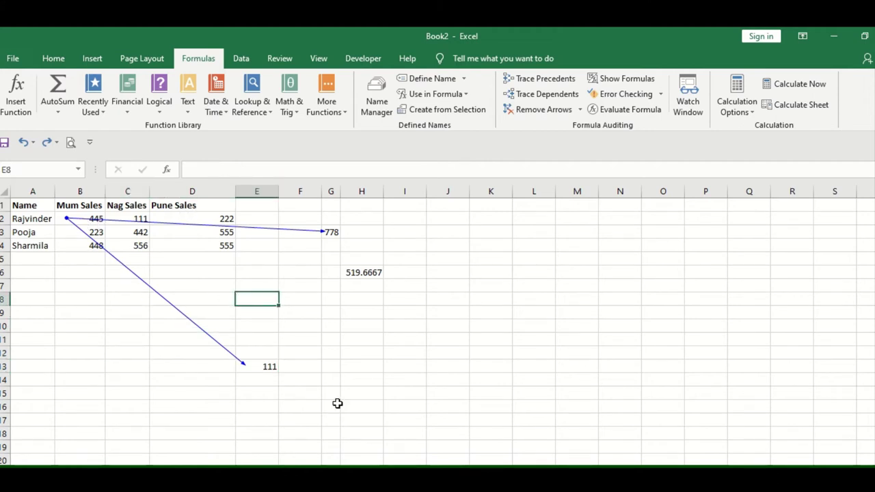
Step: Type the E8 note explaining formula auditing shows a value's source values
{"action": "type", "text": "foou"}
{"action": "type", "text": "rum"}
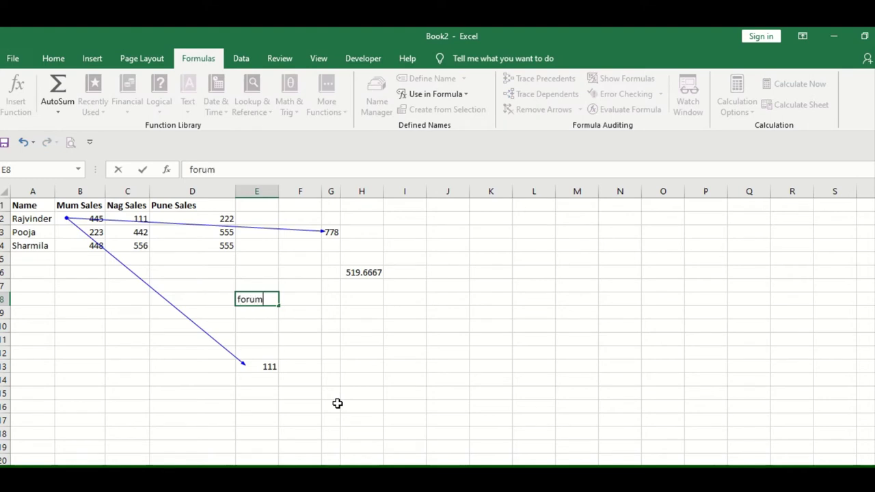
{"action": "type", "text": "la aud"}
{"action": "type", "text": "iting "}
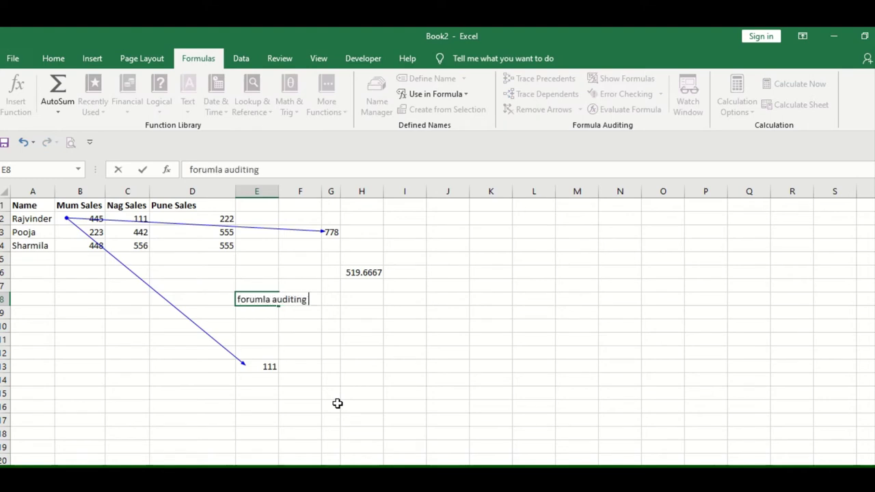
{"action": "type", "text": "helps whi"}
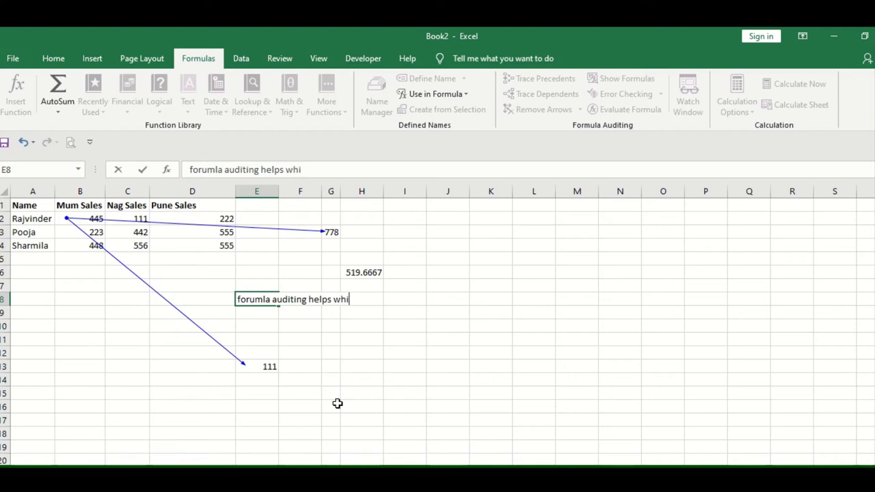
{"action": "key", "text": "BackSpace"}
{"action": "key", "text": "BackSpace"}
{"action": "key", "text": "BackSpace"}
{"action": "type", "text": "this value"}
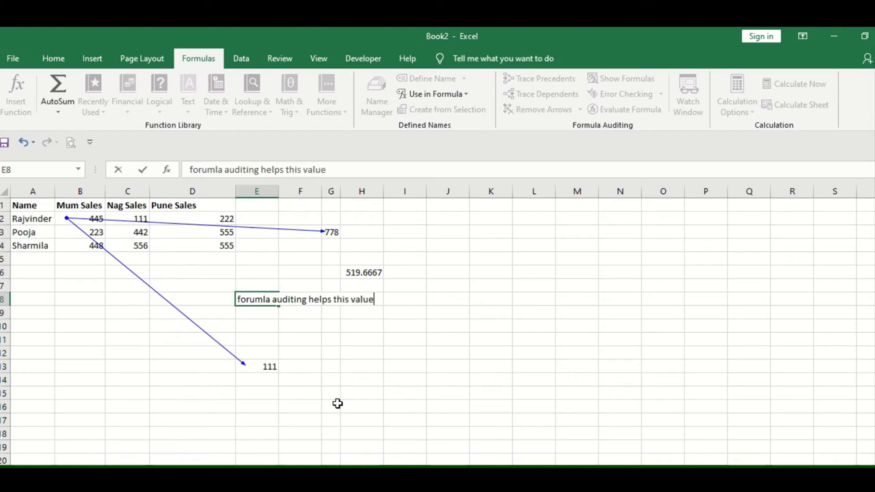
{"action": "type", "text": " whic"}
{"action": "type", "text": "s"}
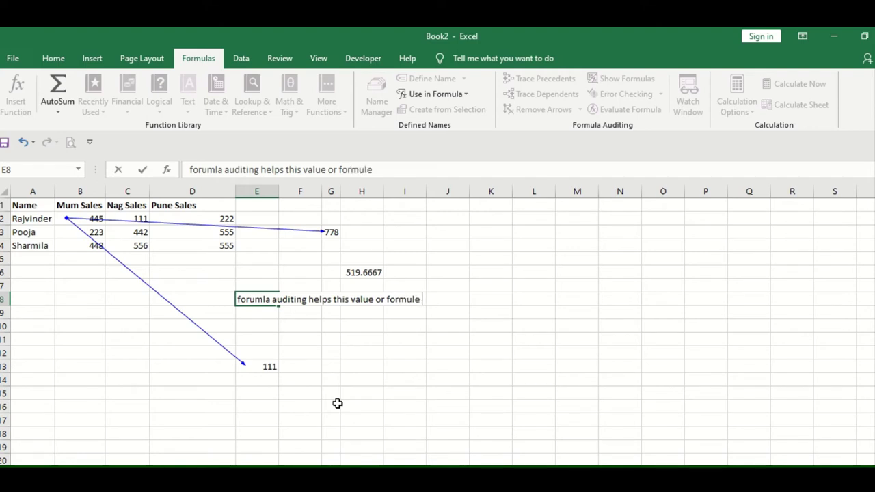
{"action": "type", "text": "ource"}
{"action": "type", "text": " values"}
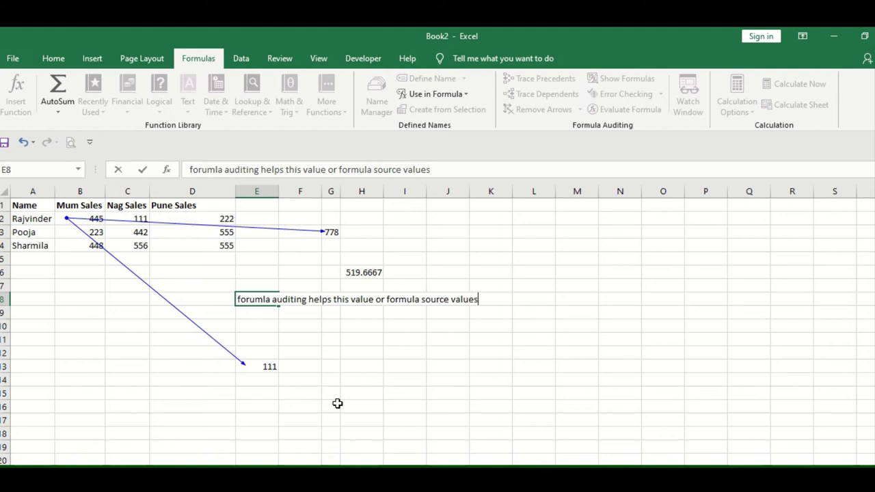
{"action": "type", "text": " shows you"}
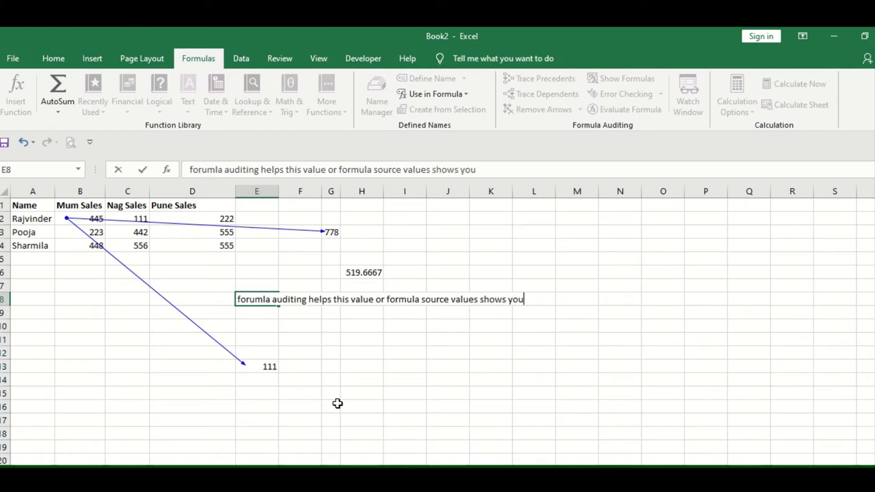
{"action": "type", "text": " with the heolp o"}
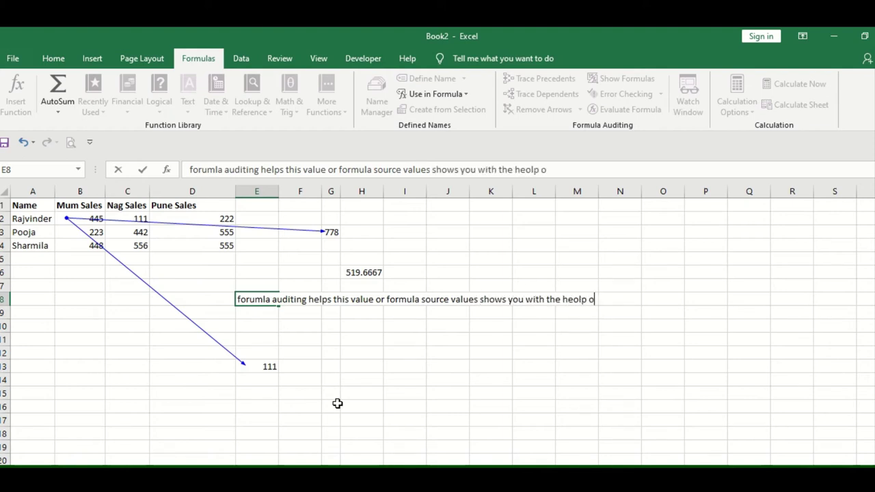
{"action": "key", "text": "BackSpace"}
{"action": "key", "text": "BackSpace"}
{"action": "type", "text": "l"}
{"action": "type", "text": "fal"}
{"action": "type", "text": "rmlas"}
{"action": "key", "text": "Return"}
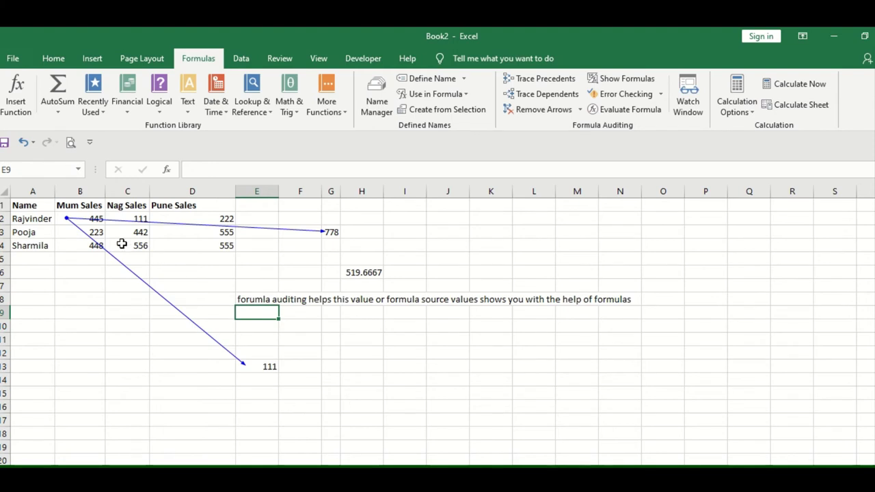
Step: Edit the E8 note in the formula bar, replacing 'formulas' with 'ARROWS'
{"action": "left_click", "coordinate": [228, 302]}
{"action": "left_click", "coordinate": [271, 301]}
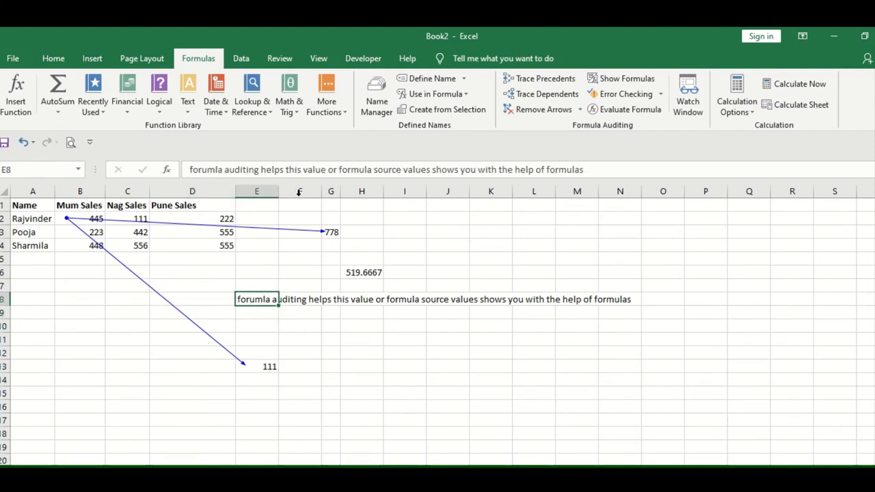
{"action": "double_click", "coordinate": [585, 170]}
{"action": "type", "text": "AR"}
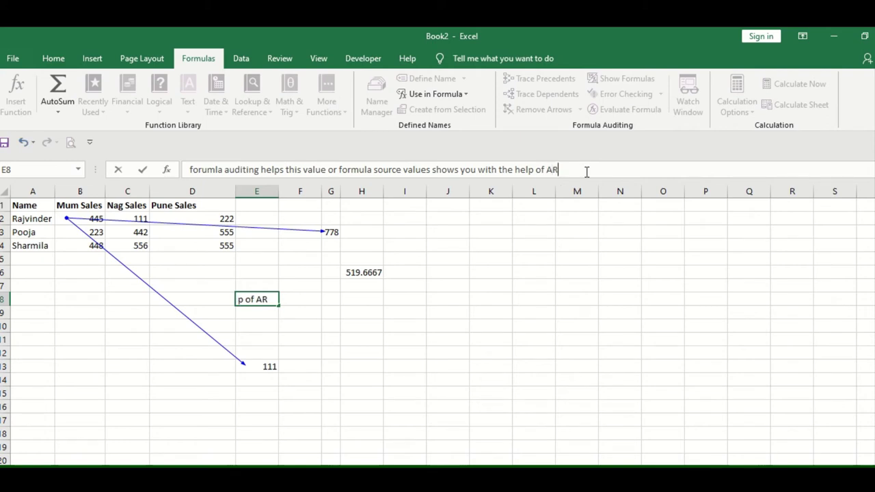
{"action": "type", "text": "ROWS"}
{"action": "key", "text": "Return"}
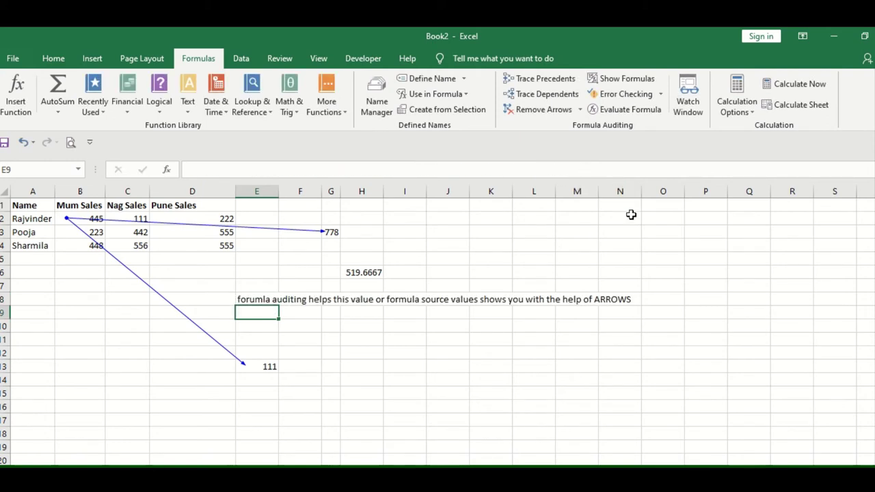
{"action": "left_click", "coordinate": [606, 273]}
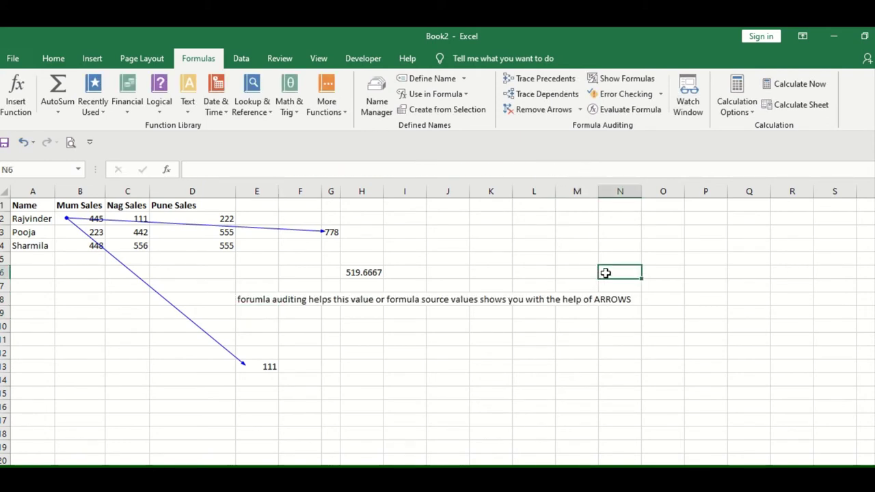
Step: Open the Watch Window and add watches for the table cells A1:D4
{"action": "left_click", "coordinate": [693, 110]}
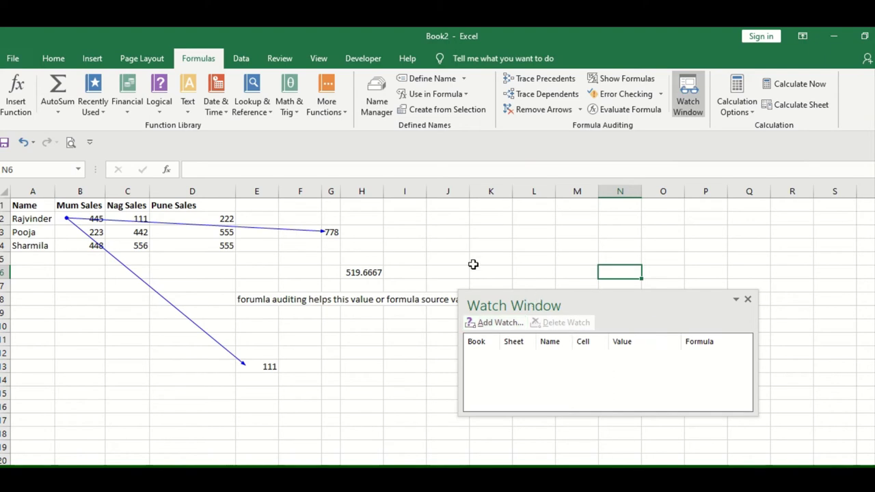
{"action": "left_click_drag", "start_coordinate": [546, 306], "coordinate": [326, 234]}
{"action": "left_click", "coordinate": [273, 251]}
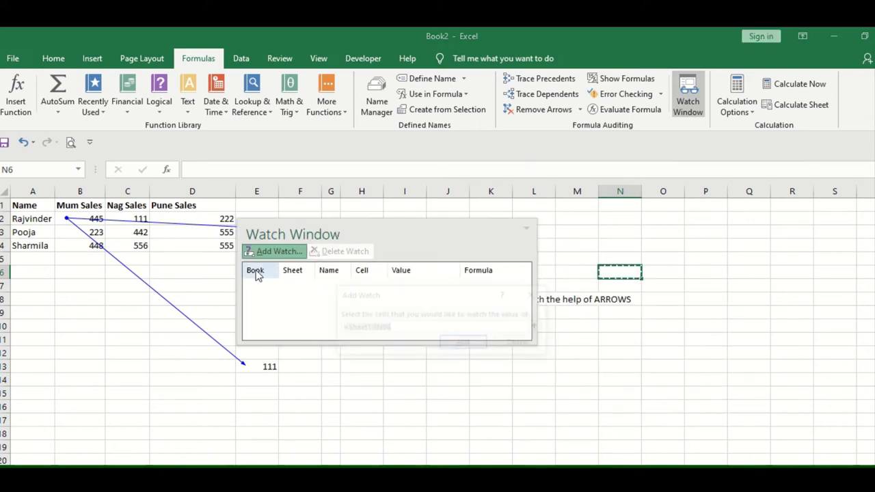
{"action": "left_click_drag", "start_coordinate": [27, 209], "coordinate": [213, 249]}
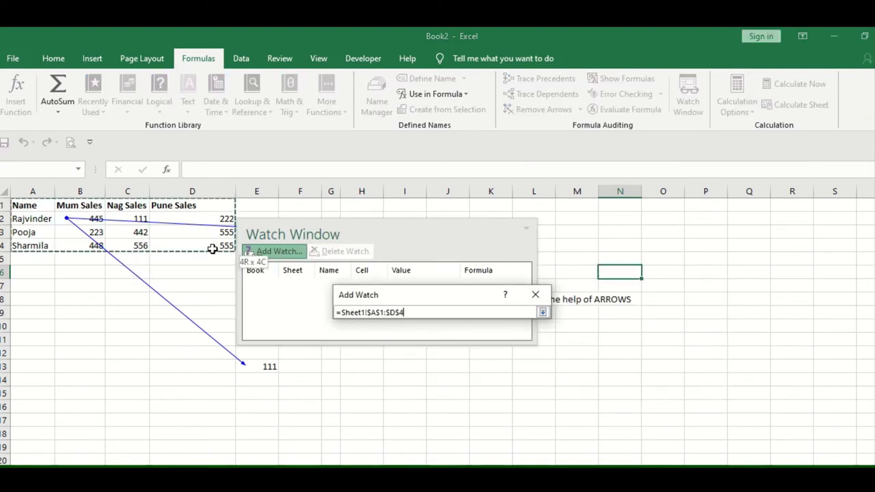
{"action": "left_click", "coordinate": [464, 343]}
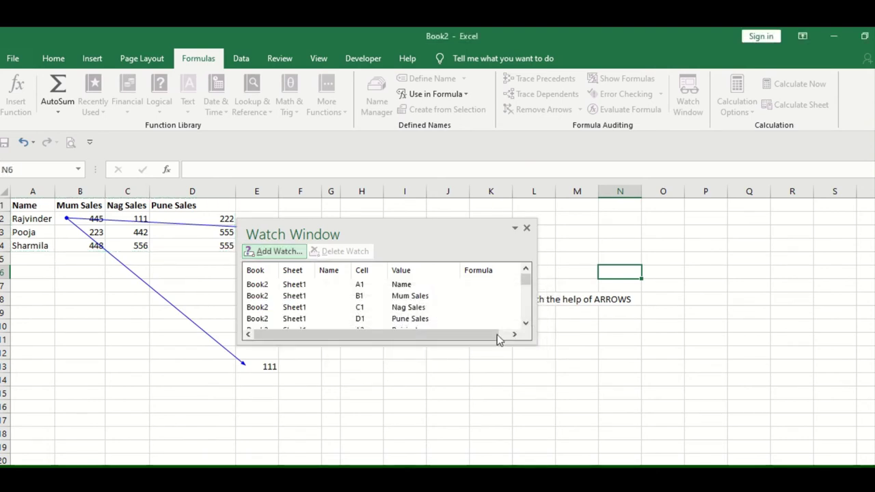
{"action": "left_click", "coordinate": [526, 304]}
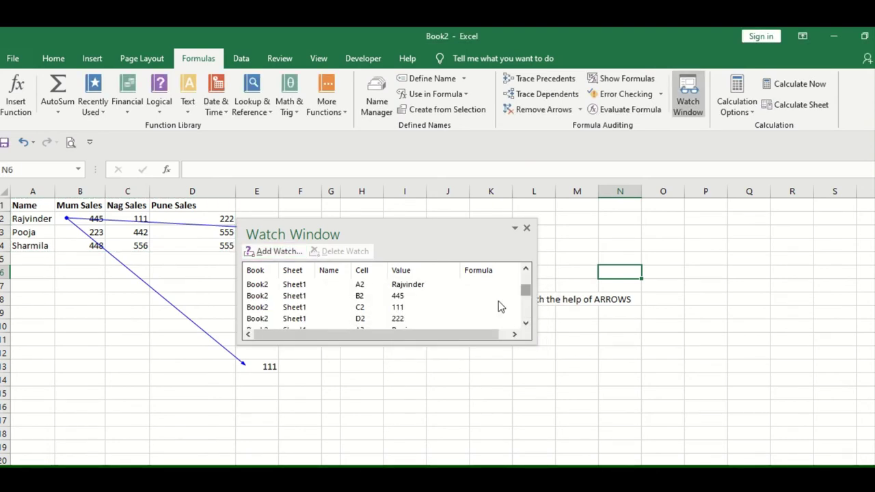
Step: Start typing a note in cell C15 below the table
{"action": "left_click", "coordinate": [229, 391]}
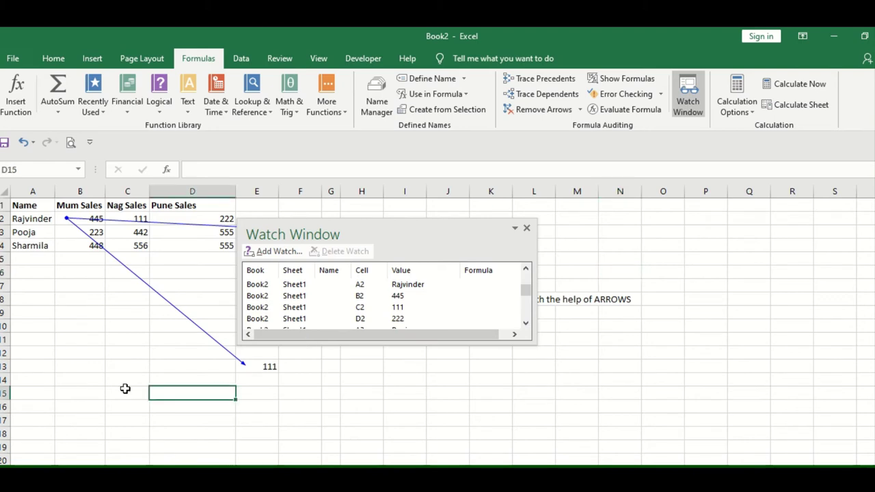
{"action": "left_click", "coordinate": [123, 389]}
{"action": "type", "text": "w"}
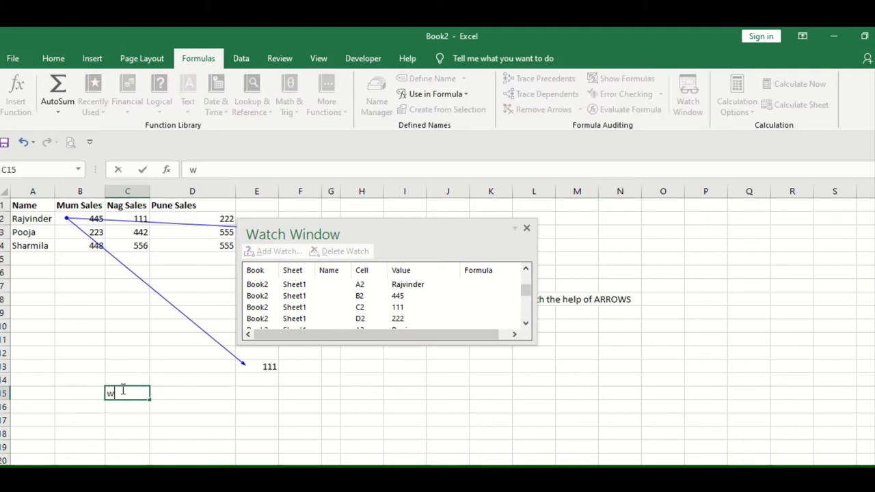
{"action": "type", "text": "hwes"}
{"action": "key", "text": "BackSpace"}
{"action": "key", "text": "BackSpace"}
{"action": "key", "text": "BackSpace"}
Step: Finish the C15 note: when working on another sheet, use the WATCH WINDOW to see referenced values
{"action": "type", "text": "en"}
{"action": "type", "text": " you record in "}
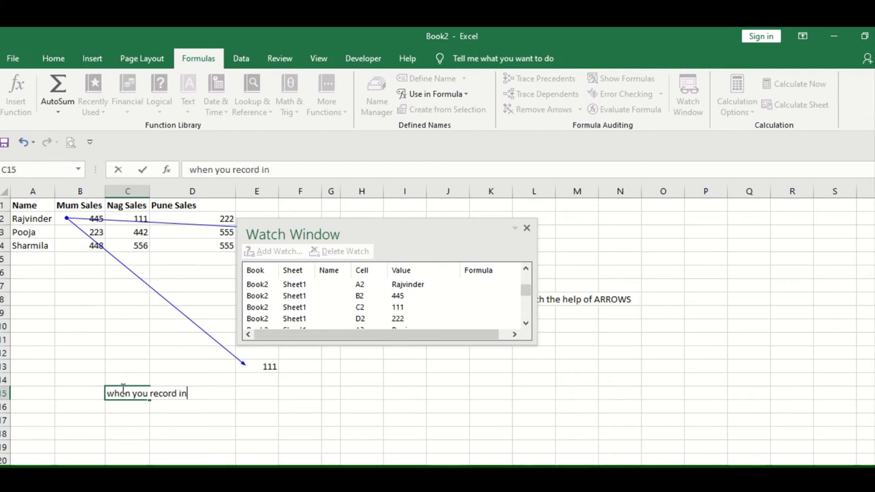
{"action": "type", "text": "a"}
{"action": "key", "text": "BackSpace"}
{"action": "type", "text": "table in th"}
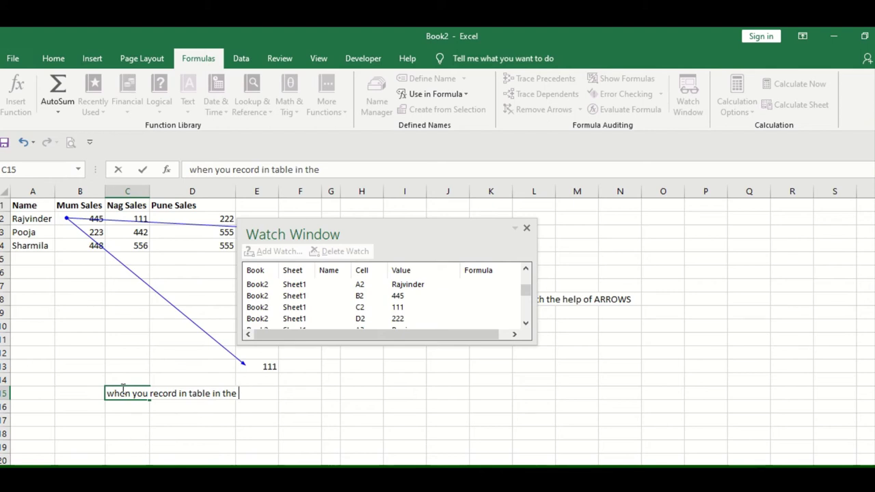
{"action": "type", "text": "eeht"}
{"action": "key", "text": "BackSpace"}
{"action": "key", "text": "BackSpace"}
{"action": "key", "text": "BackSpace"}
{"action": "type", "text": "heet you"}
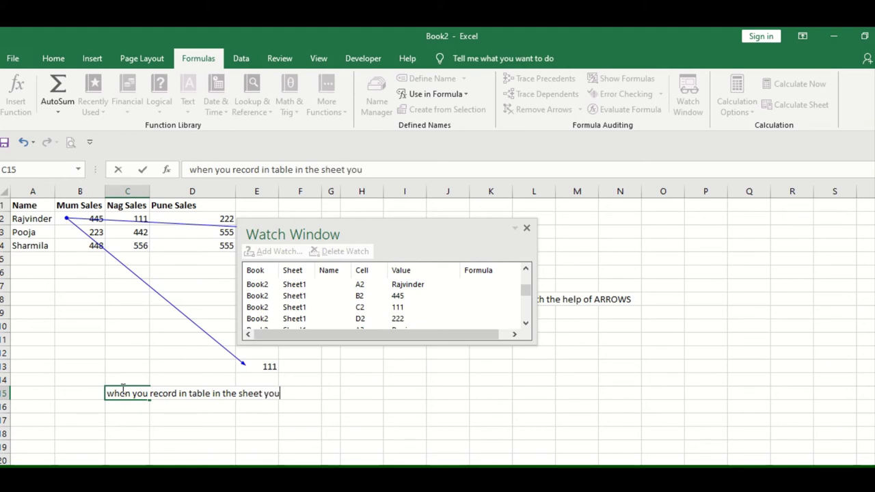
{"action": "type", "text": " w"}
{"action": "key", "text": "BackSpace"}
{"action": "type", "text": "are w"}
{"action": "type", "text": "orking on the o"}
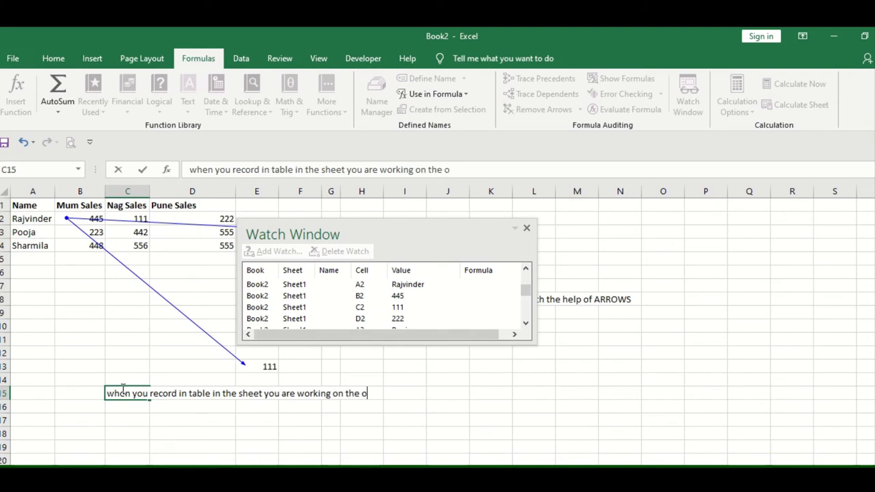
{"action": "type", "text": "ther file y"}
{"action": "type", "text": "ou wish to se"}
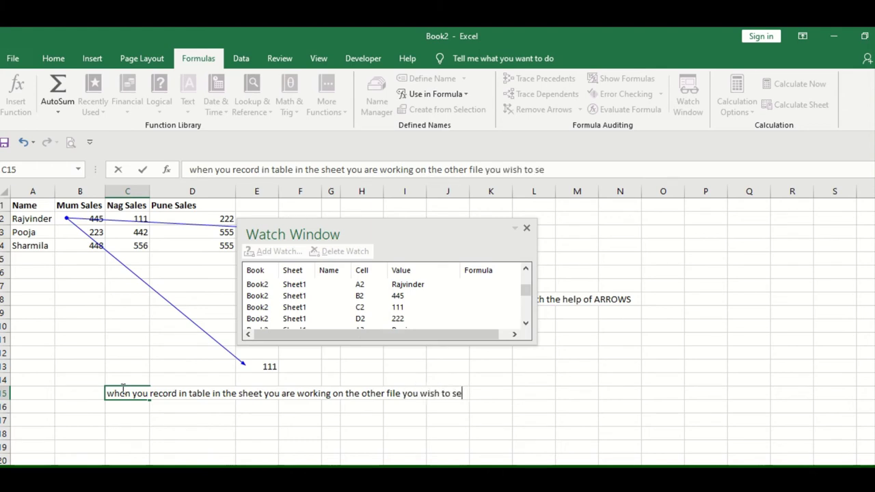
{"action": "type", "text": "e which"}
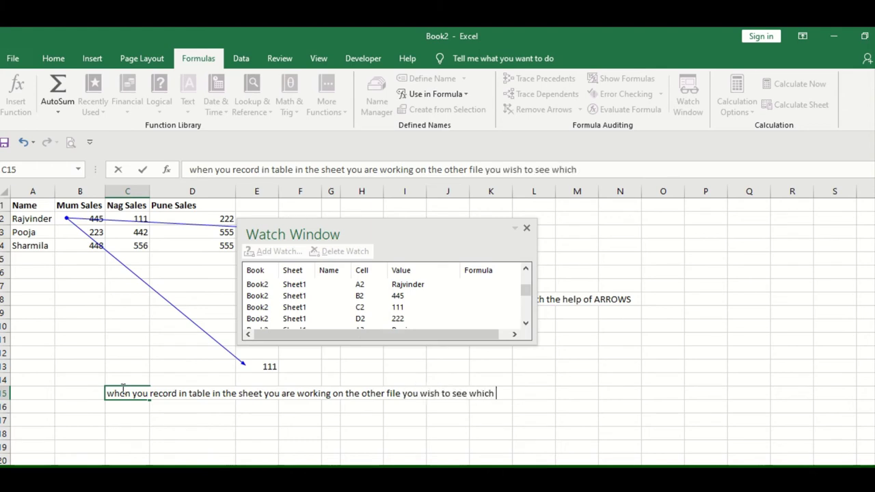
{"action": "type", "text": " refe"}
{"action": "key", "text": "BackSpace"}
{"action": "type", "text": "re"}
{"action": "type", "text": "nce"}
{"action": "type", "text": "ey are"}
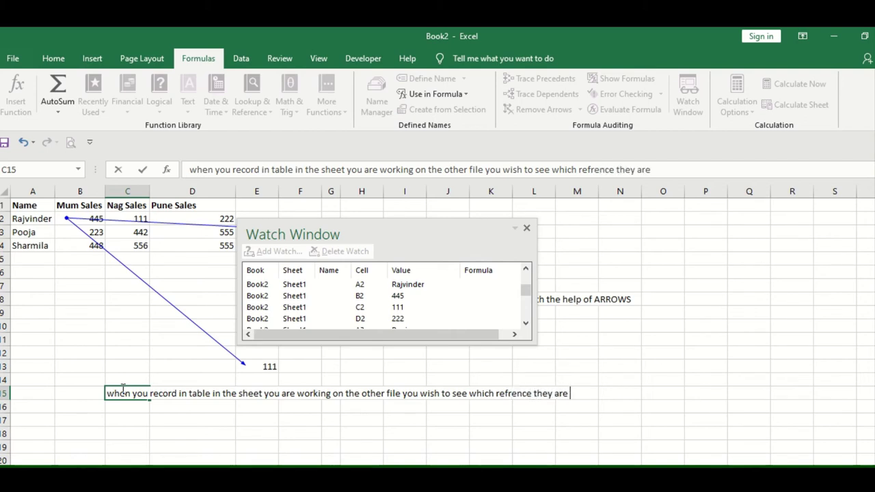
{"action": "type", "text": "talk"}
{"action": "type", "text": "kin"}
{"action": "type", "text": "g with th"}
{"action": "key", "text": "BackSpace"}
{"action": "key", "text": "BackSpace"}
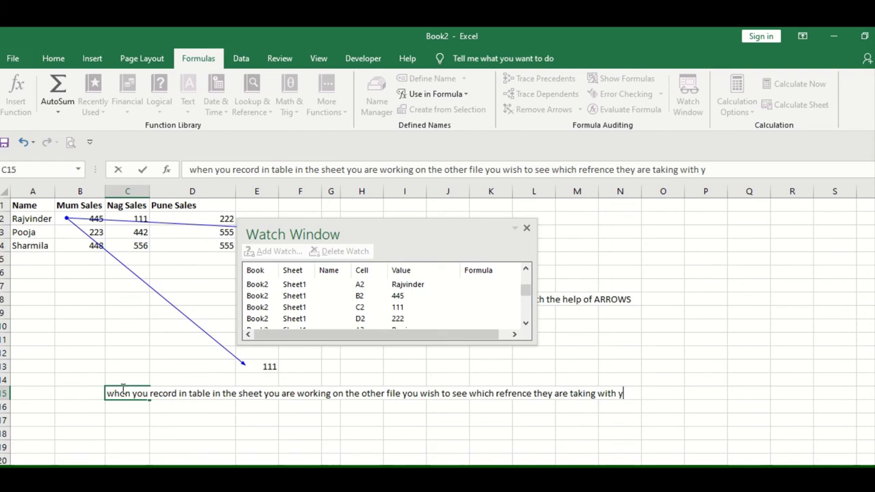
{"action": "type", "text": "ou canuse"}
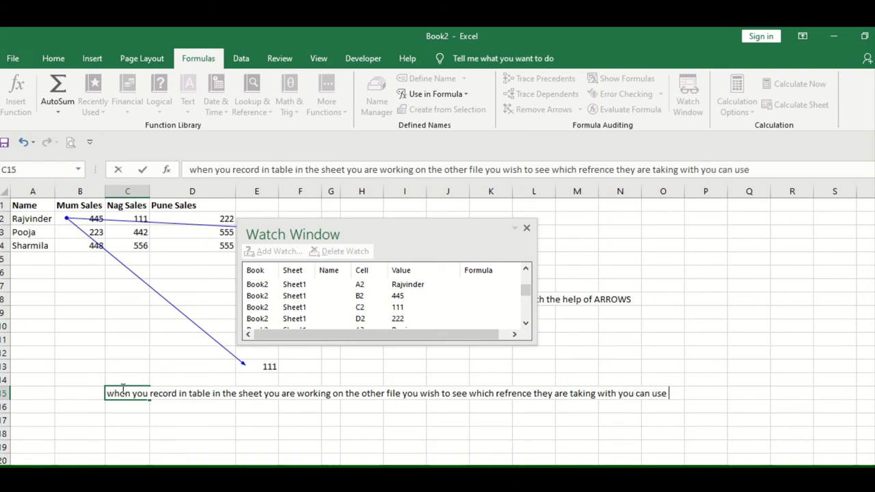
{"action": "type", "text": " this WATCH"}
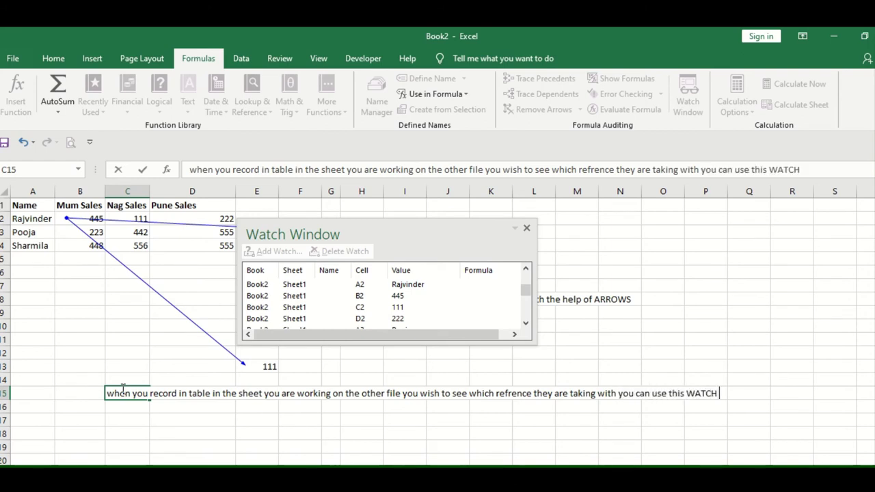
{"action": "type", "text": "WINDO"}
{"action": "type", "text": "DOW"}
{"action": "key", "text": "Return"}
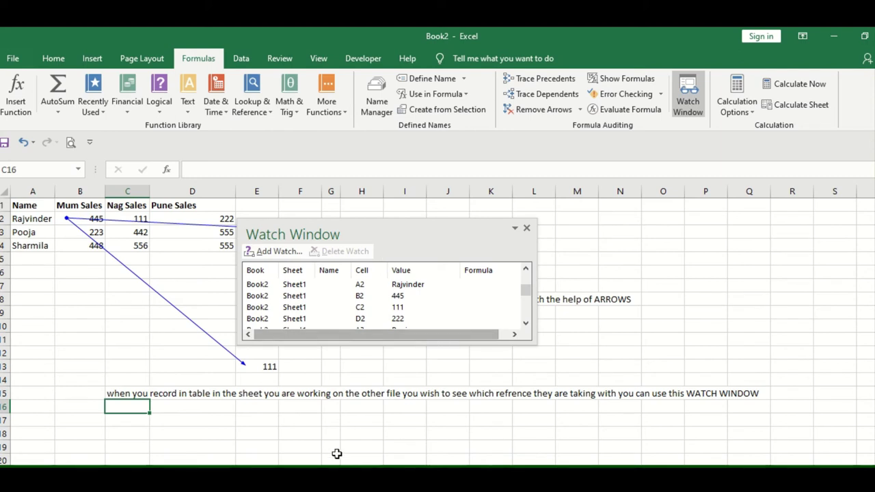
Step: From the other sheet, jump to watched cells B2, C2 and D2 via the Watch Window
{"action": "left_click", "coordinate": [328, 475]}
{"action": "left_click", "coordinate": [153, 306]}
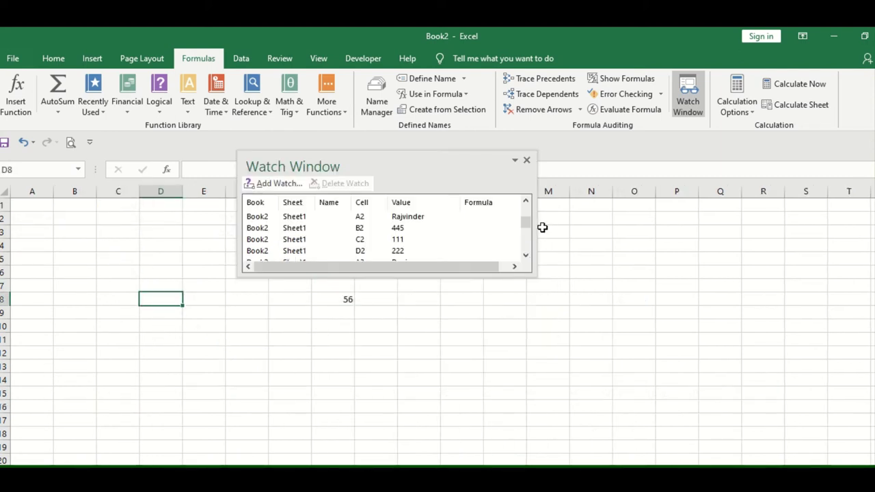
{"action": "double_click", "coordinate": [413, 229]}
{"action": "double_click", "coordinate": [412, 239]}
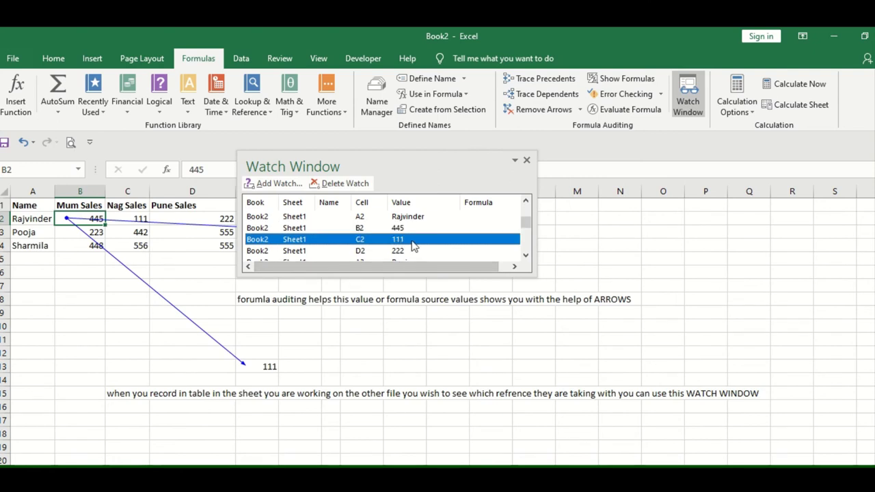
{"action": "double_click", "coordinate": [412, 251]}
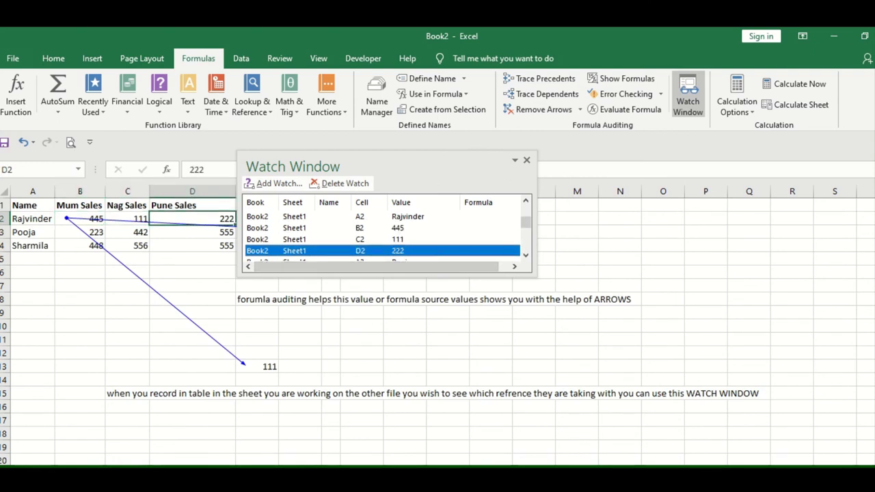
Step: Jump to watched cell D4, return to the sheet showing 56, and close the Watch Window
{"action": "left_click", "coordinate": [197, 473]}
{"action": "scroll", "coordinate": [474, 250], "scroll_direction": "down", "scroll_amount": 2}
{"action": "scroll", "coordinate": [412, 250], "scroll_direction": "down", "scroll_amount": 2}
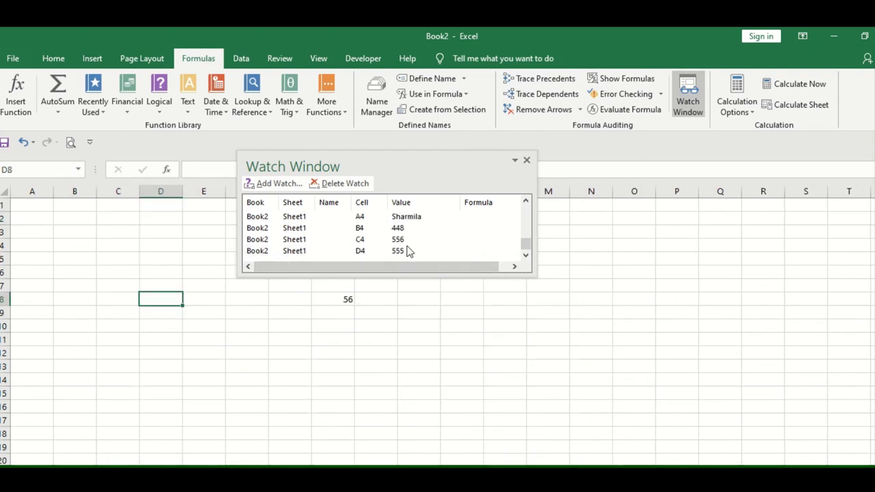
{"action": "double_click", "coordinate": [408, 251]}
{"action": "left_click", "coordinate": [196, 473]}
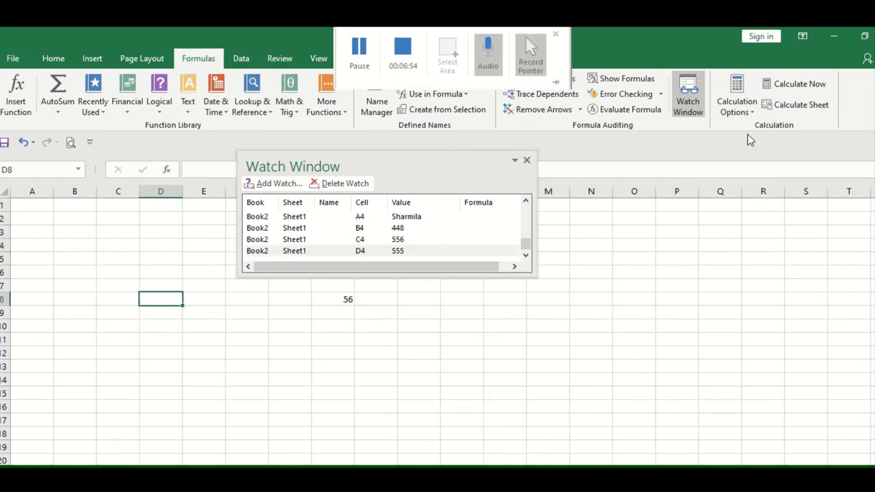
{"action": "left_click", "coordinate": [702, 297]}
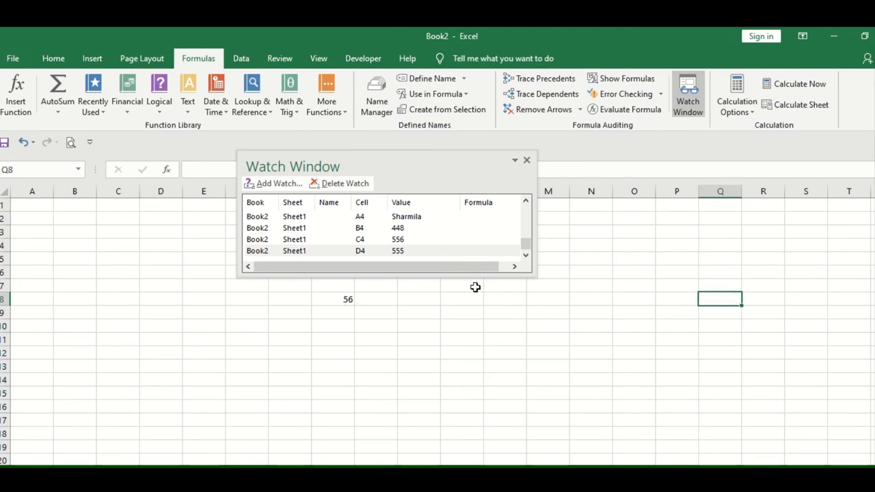
{"action": "left_click", "coordinate": [527, 160]}
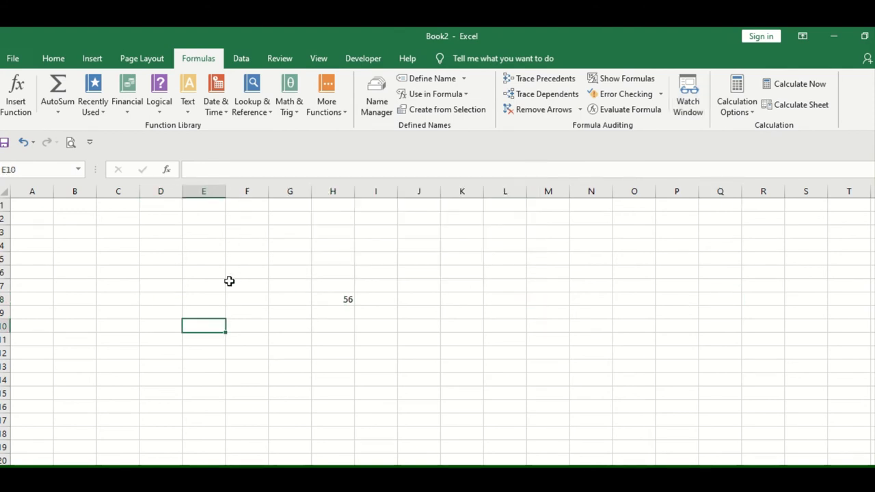
Step: Set workbook Calculation Options to Manual, then move to cell C2
{"action": "left_click", "coordinate": [204, 271]}
{"action": "left_click", "coordinate": [748, 112]}
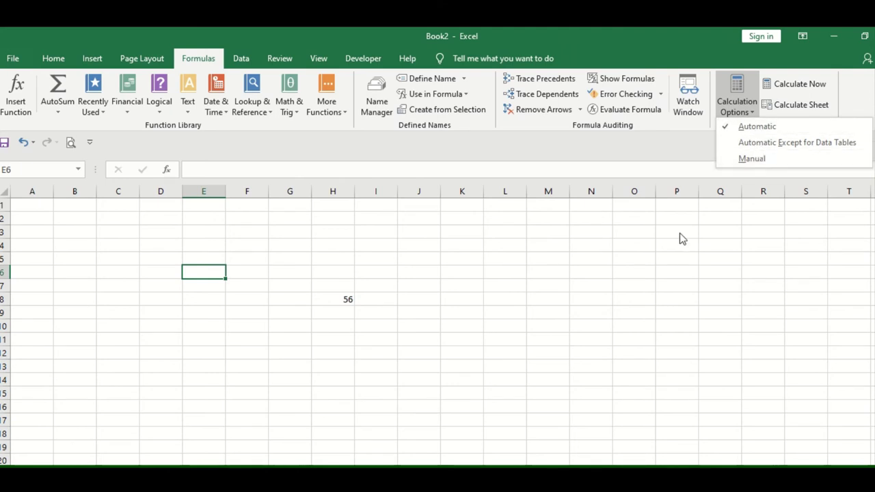
{"action": "left_click", "coordinate": [789, 160]}
{"action": "left_click", "coordinate": [212, 240]}
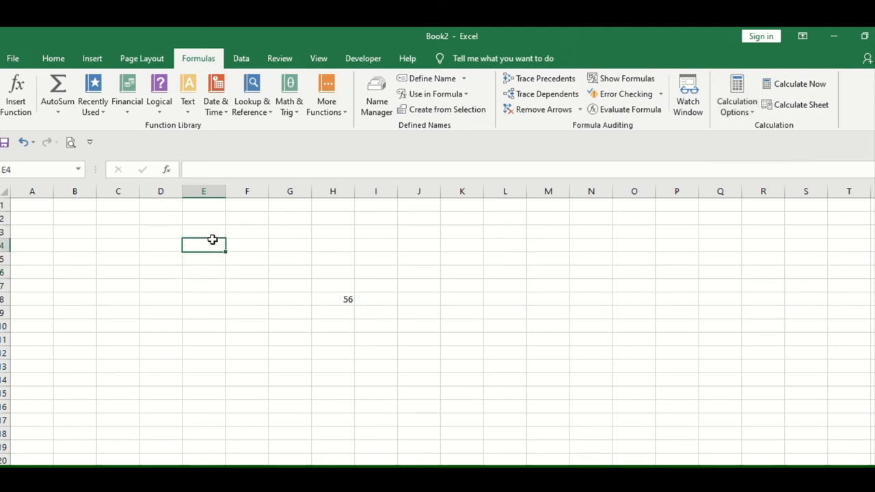
{"action": "left_click", "coordinate": [131, 254]}
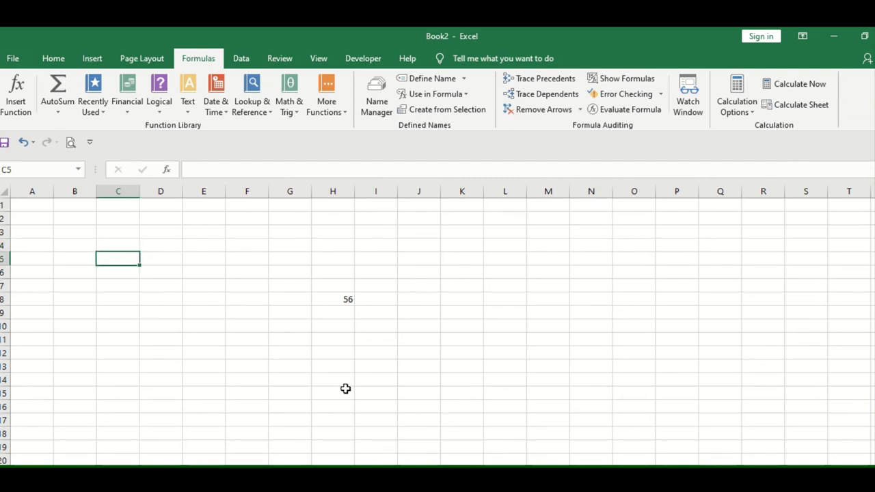
{"action": "key", "text": "Up"}
{"action": "key", "text": "Up"}
{"action": "key", "text": "Up"}
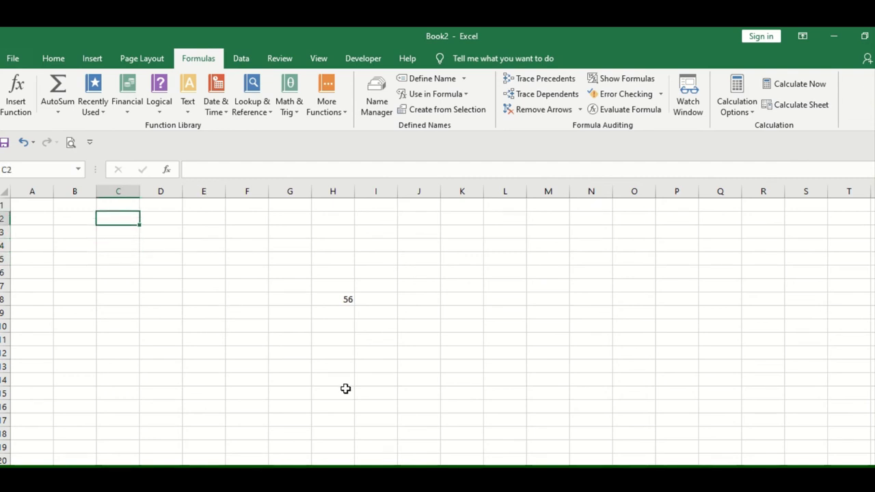
Step: Type a note in C2 saying this issue happens most of the time
{"action": "type", "text": "MOST OF THE"}
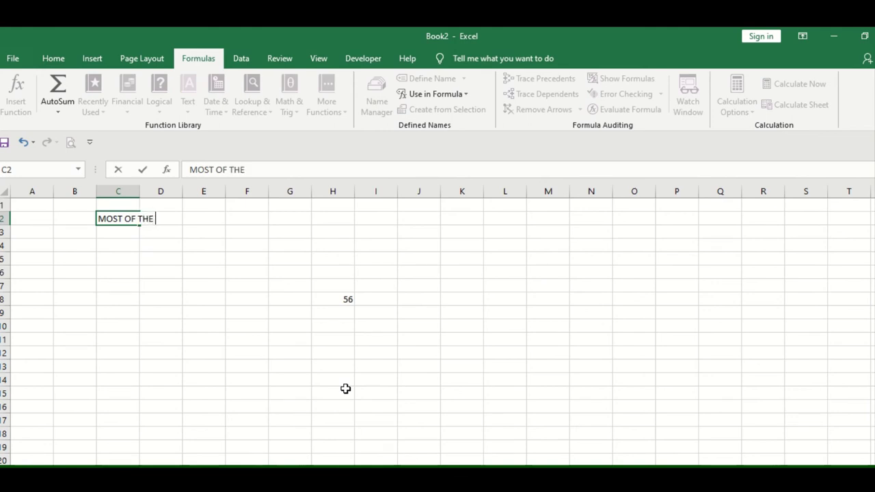
{"action": "type", "text": " TIM"}
{"action": "key", "text": "BackSpace"}
{"action": "key", "text": "BackSpace"}
{"action": "type", "text": "THIS ISSUES H"}
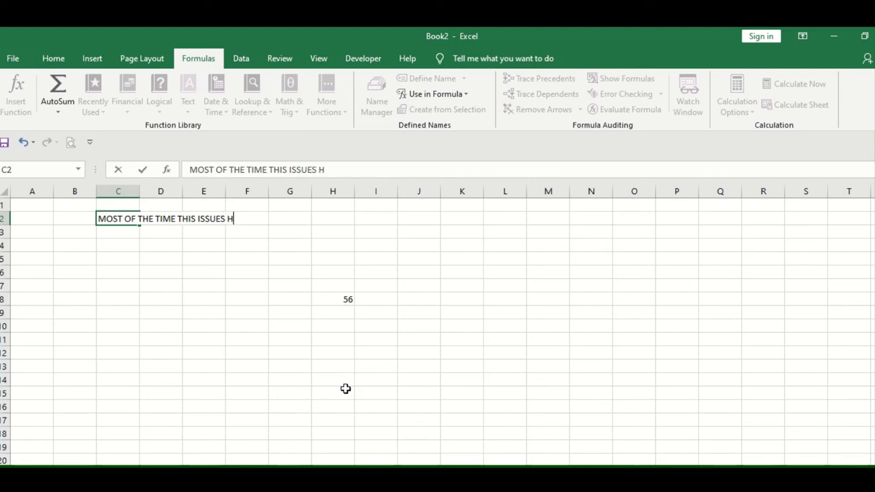
{"action": "type", "text": "APPEN"}
{"action": "type", "text": "N"}
{"action": "key", "text": "Return"}
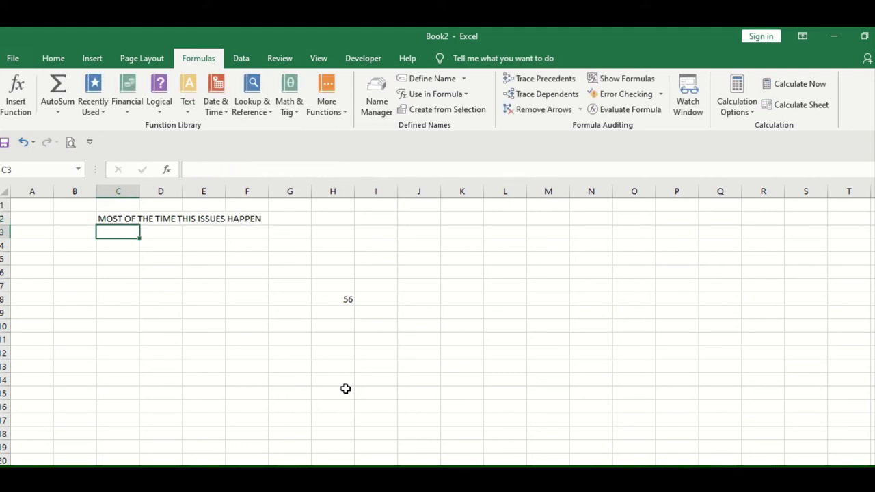
Step: In B5, note that with formulas the value sometimes doesn't get added automatically
{"action": "left_click", "coordinate": [95, 258]}
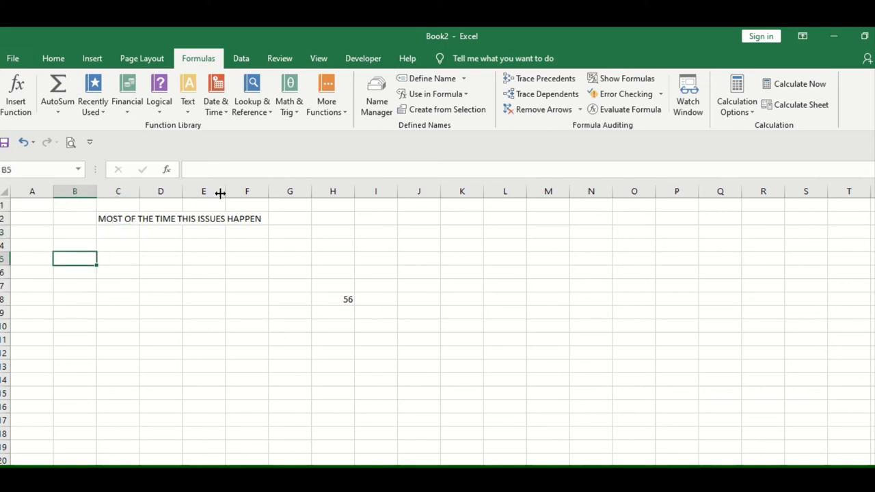
{"action": "scroll", "coordinate": [170, 252], "scroll_direction": "up", "scroll_amount": 3}
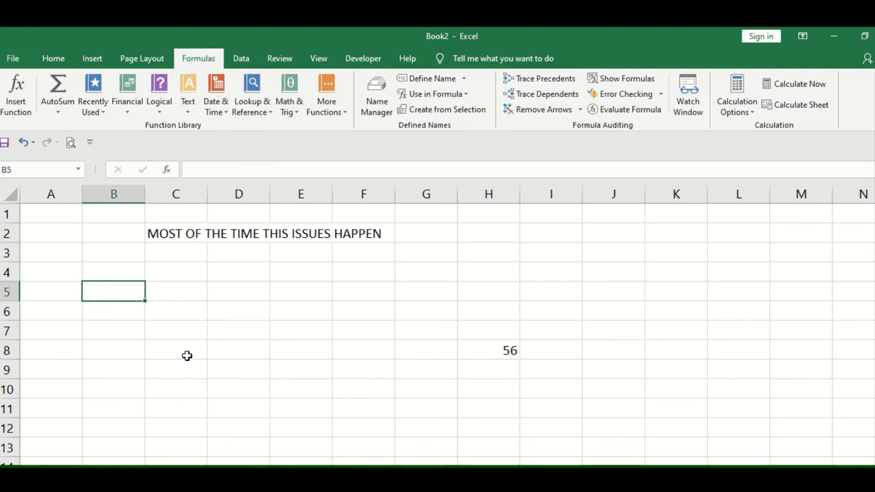
{"action": "type", "text": "WHEN "}
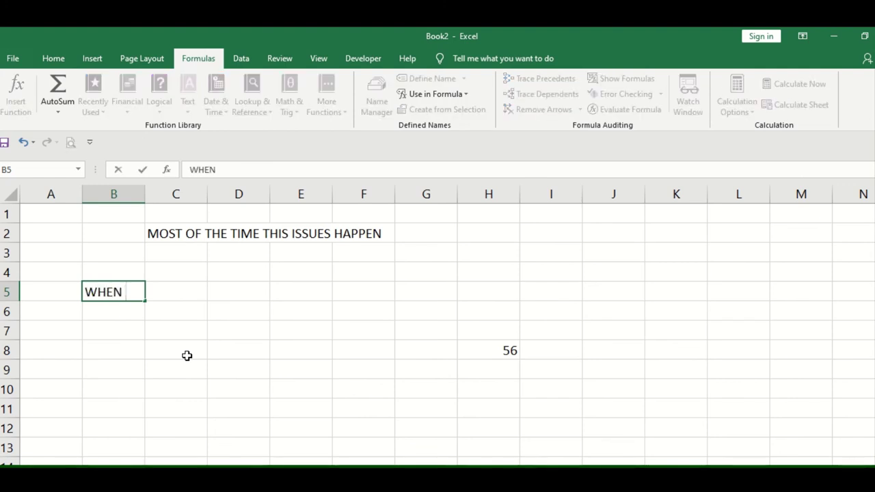
{"action": "type", "text": "WE"}
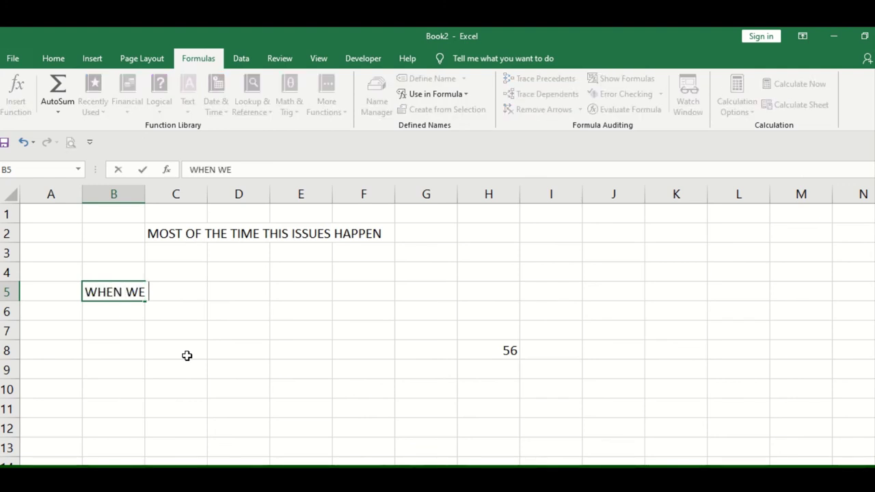
{"action": "type", "text": " HAVE"}
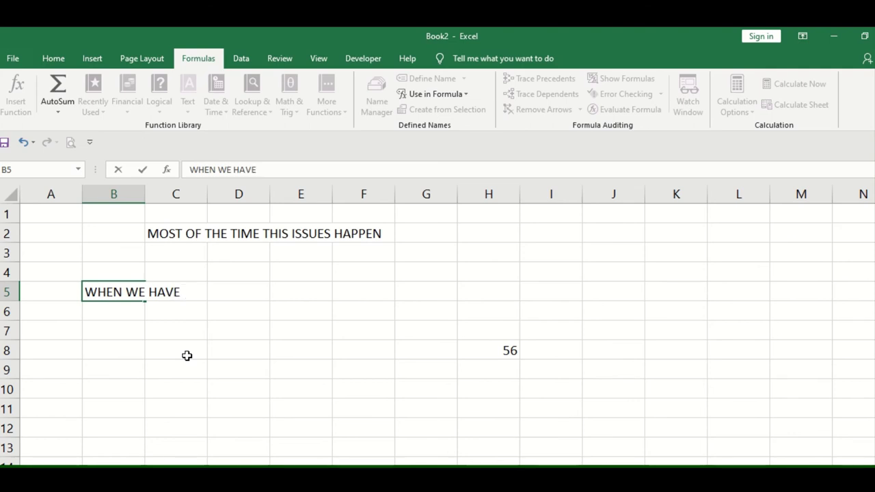
{"action": "key", "text": "BackSpace"}
{"action": "key", "text": "BackSpace"}
{"action": "key", "text": "BackSpace"}
{"action": "key", "text": "BackSpace"}
{"action": "key", "text": "BackSpace"}
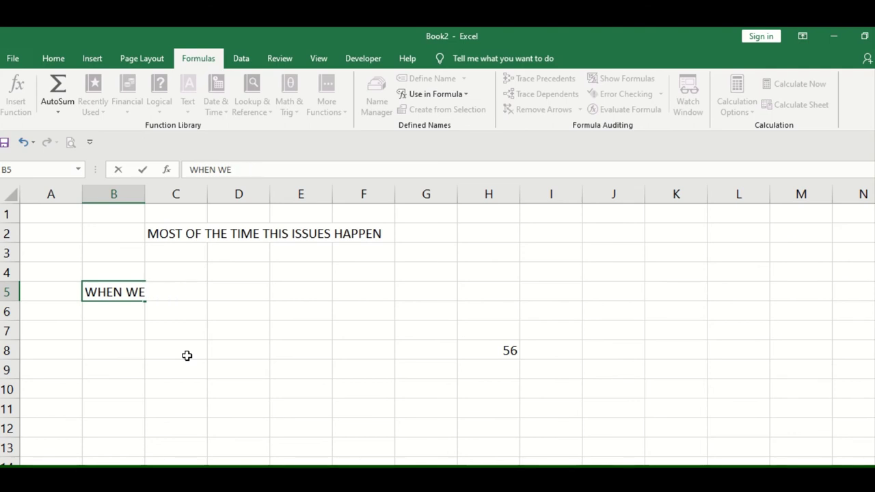
{"action": "type", "text": " USE THE FOR"}
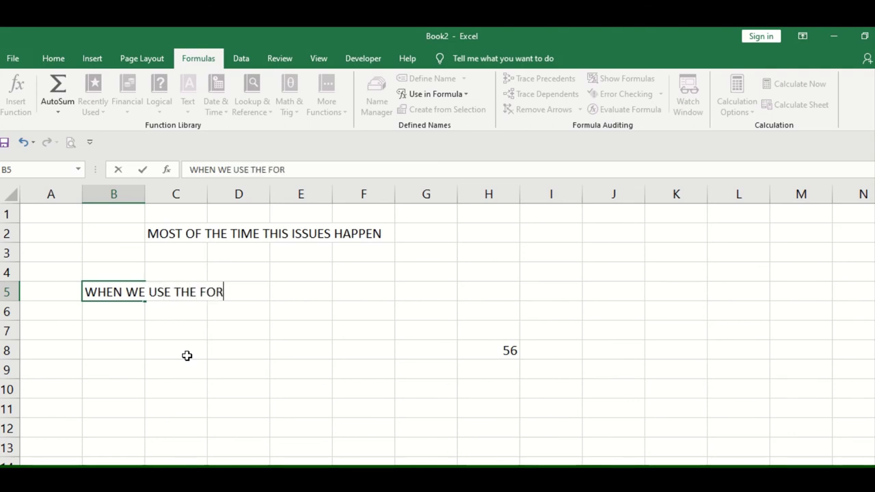
{"action": "type", "text": "MLA"}
{"action": "key", "text": "BackSpace"}
{"action": "type", "text": "ULA"}
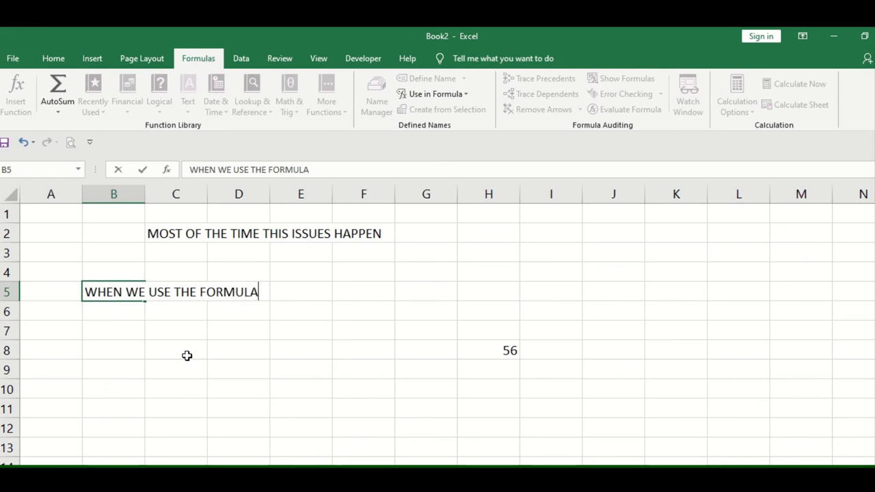
{"action": "type", "text": "SOMETO"}
{"action": "key", "text": "BackSpace"}
{"action": "key", "text": "BackSpace"}
{"action": "type", "text": "T"}
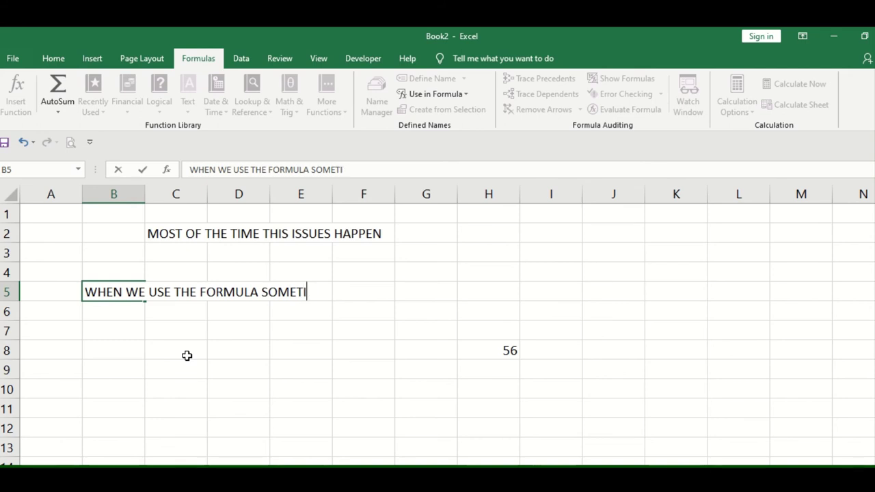
{"action": "type", "text": "IMES VALU"}
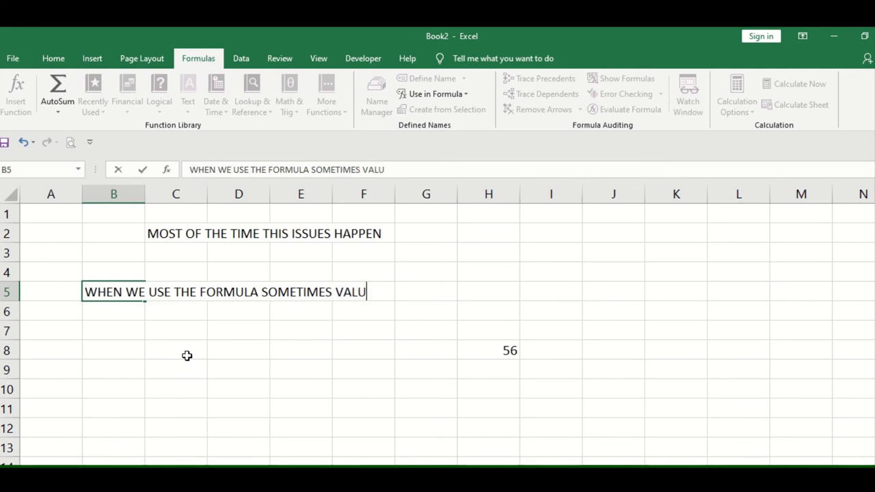
{"action": "type", "text": "E IS NO"}
{"action": "type", "text": "T AUT"}
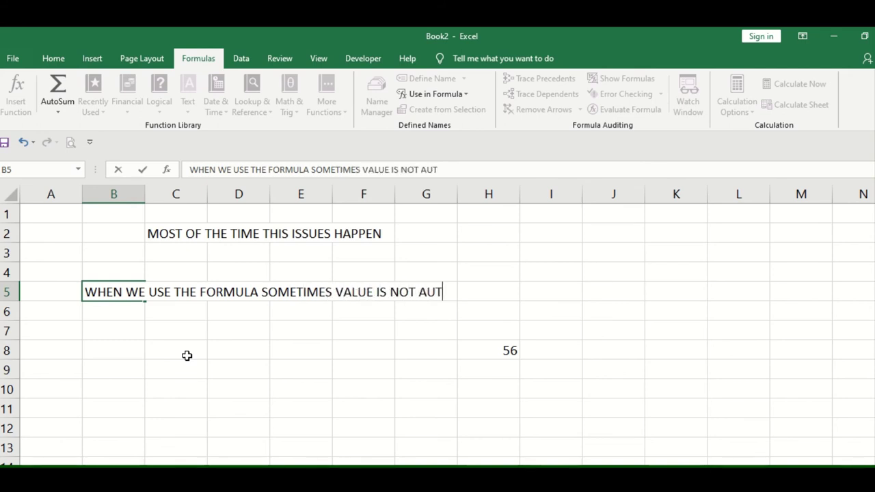
{"action": "type", "text": "OMA"}
{"action": "type", "text": "TICALLY"}
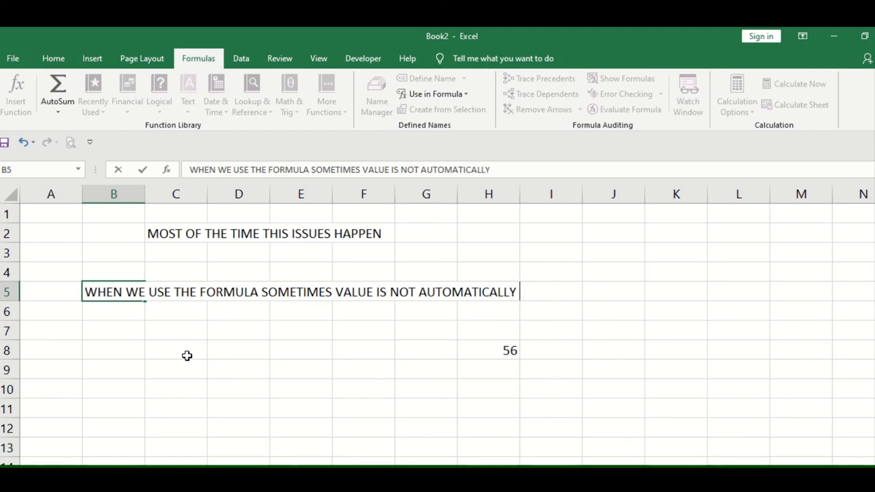
{"action": "type", "text": " GET ADD"}
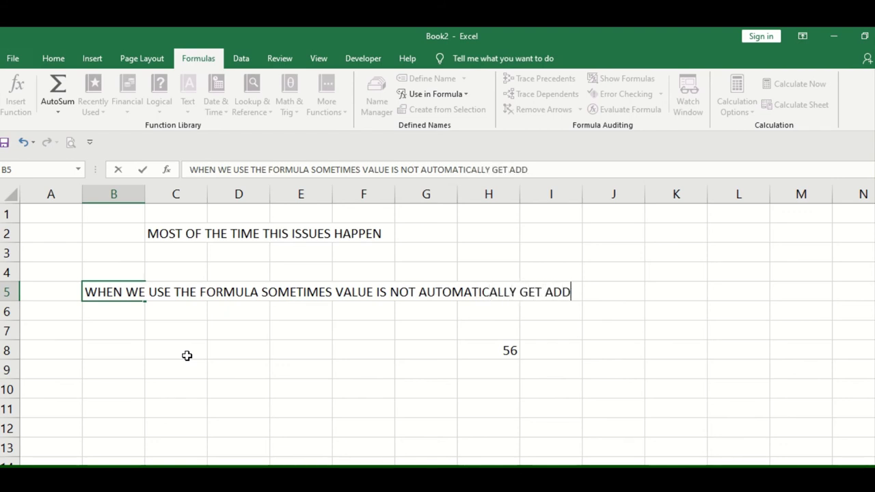
{"action": "type", "text": "ED"}
{"action": "key", "text": "Return"}
Step: In B6, add 'THAT TIME YOU NEED TO CHECK WITH THE OPTION', then move down the sheet
{"action": "type", "text": "T"}
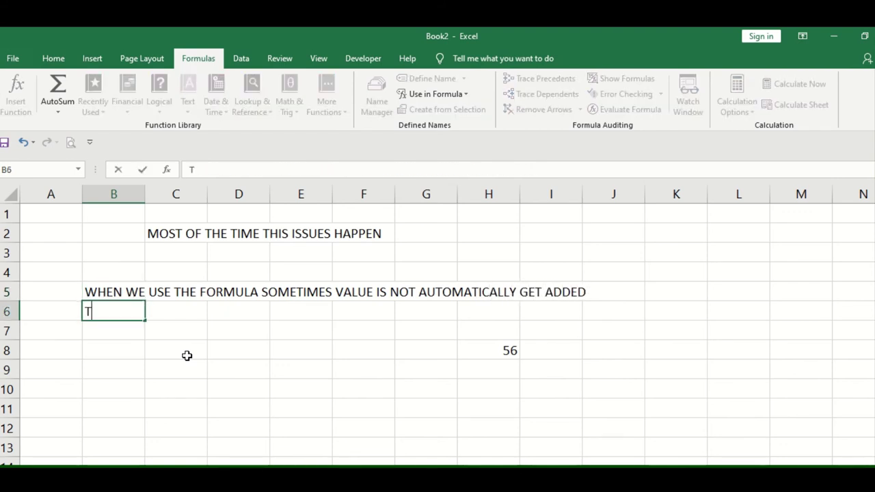
{"action": "type", "text": "HAT TIME YOU NE"}
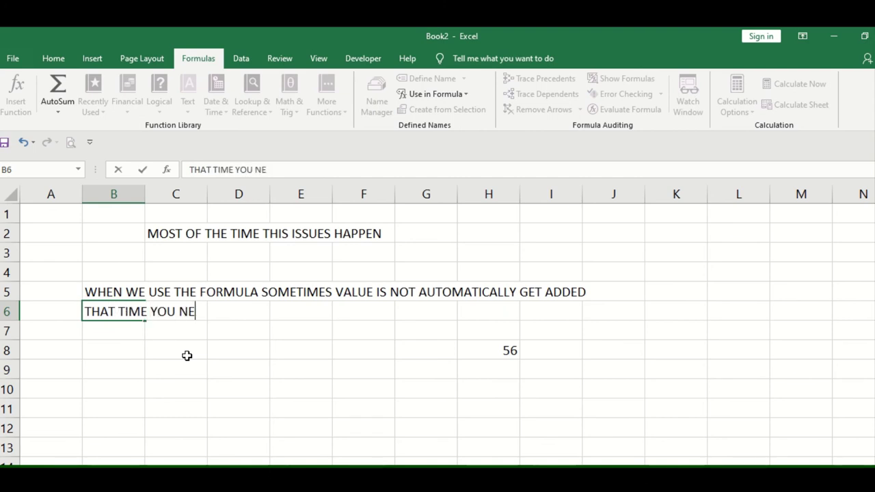
{"action": "type", "text": "ED TO "}
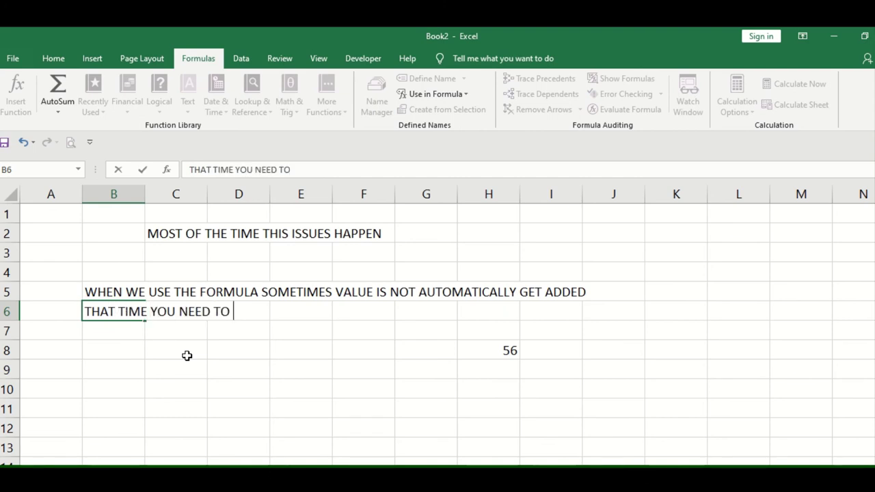
{"action": "type", "text": "FH"}
{"action": "key", "text": "BackSpace"}
{"action": "key", "text": "BackSpace"}
{"action": "type", "text": "CHECK "}
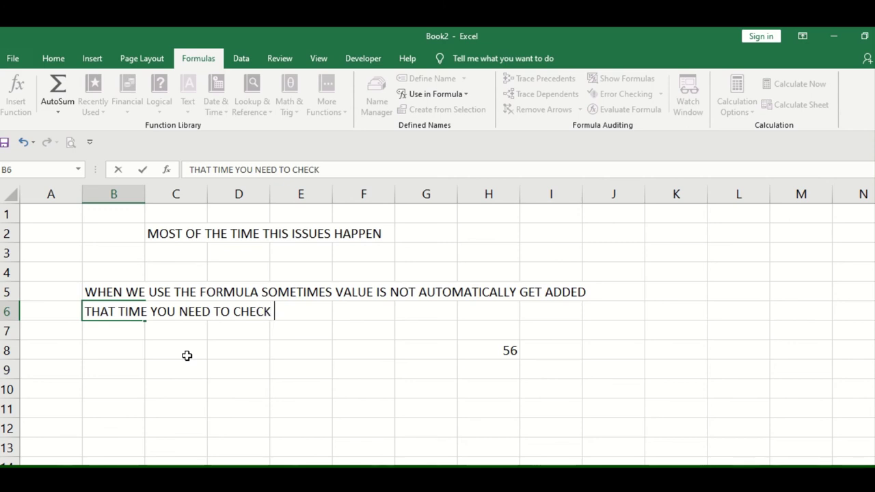
{"action": "type", "text": "WITH THE OPTION"}
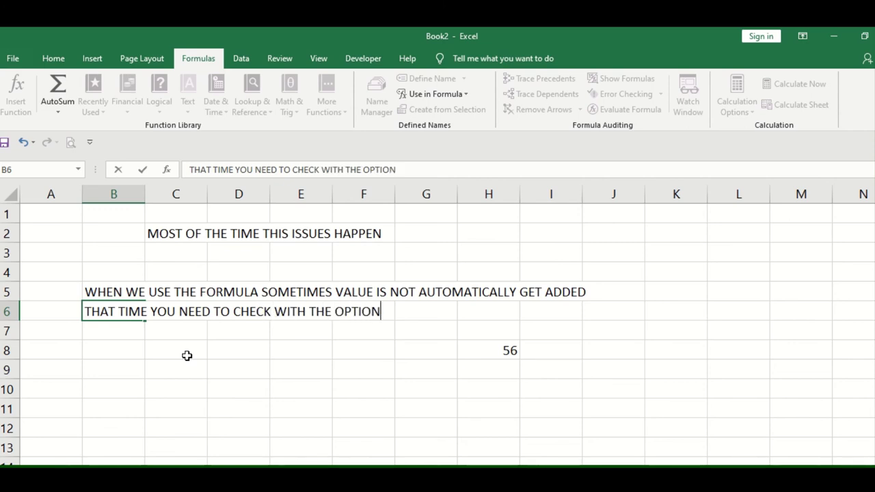
{"action": "key", "text": "Return"}
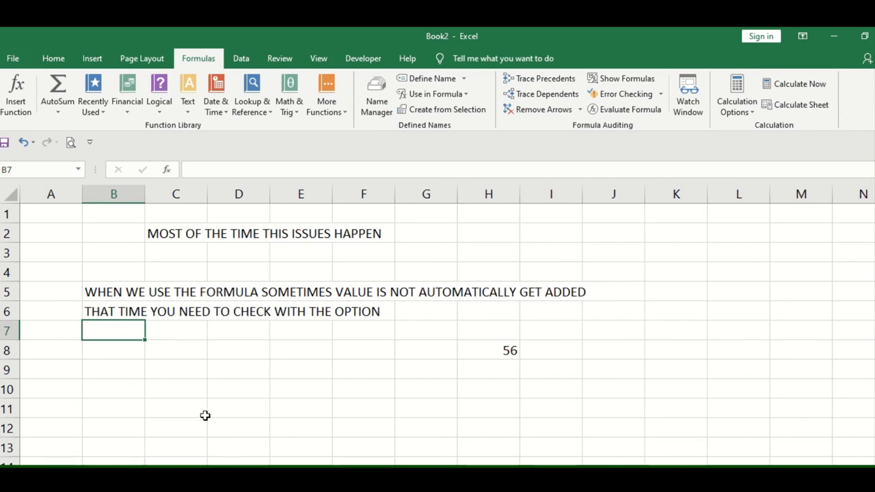
{"action": "left_click", "coordinate": [175, 371]}
{"action": "scroll", "coordinate": [134, 349], "scroll_direction": "down", "scroll_amount": 3}
{"action": "left_click", "coordinate": [102, 287]}
Step: Enter 45 in B12 and 12 in C12
{"action": "left_click", "coordinate": [124, 247]}
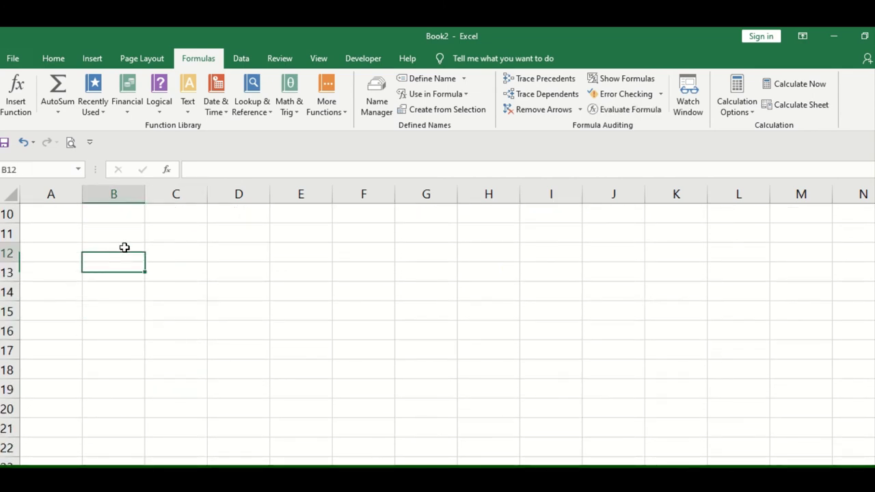
{"action": "type", "text": "45"}
{"action": "key", "text": "Tab"}
{"action": "type", "text": "12"}
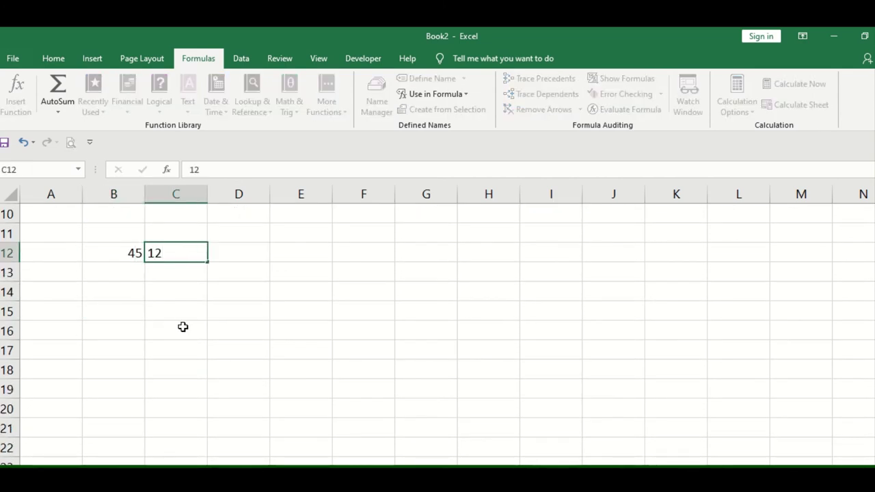
{"action": "key", "text": "Tab"}
Step: Enter =SUM(B12:C12) in D12, giving 57
{"action": "type", "text": "="}
{"action": "key", "text": "BackSpace"}
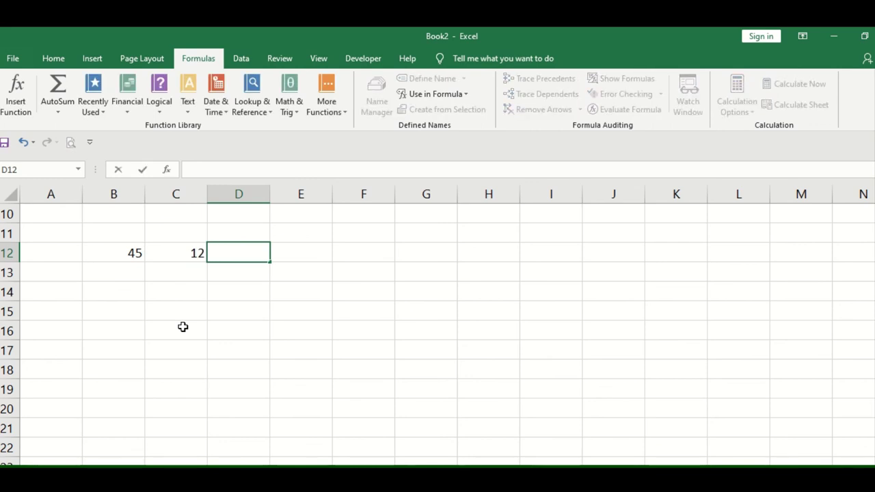
{"action": "left_click", "coordinate": [342, 236]}
{"action": "left_click", "coordinate": [250, 252]}
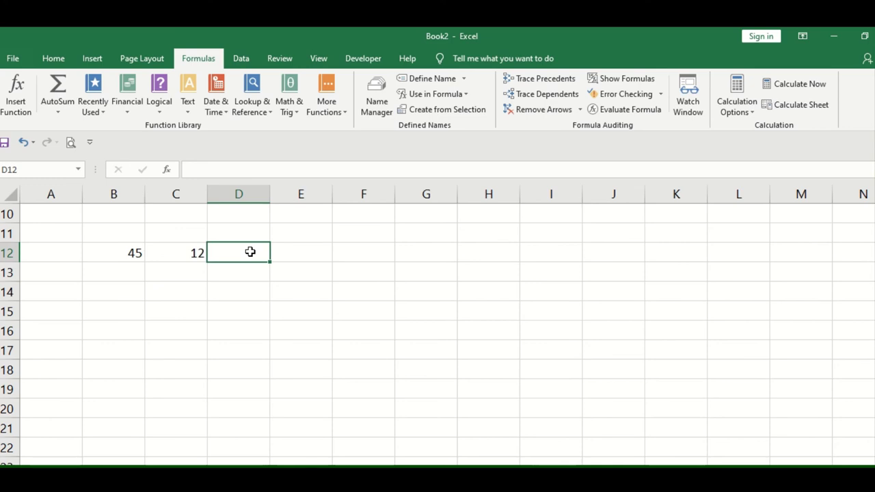
{"action": "type", "text": "=S"}
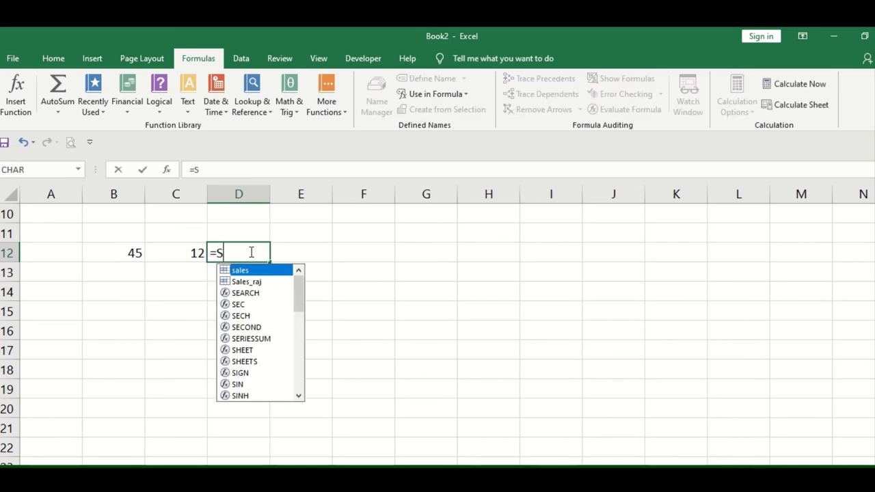
{"action": "type", "text": "UM("}
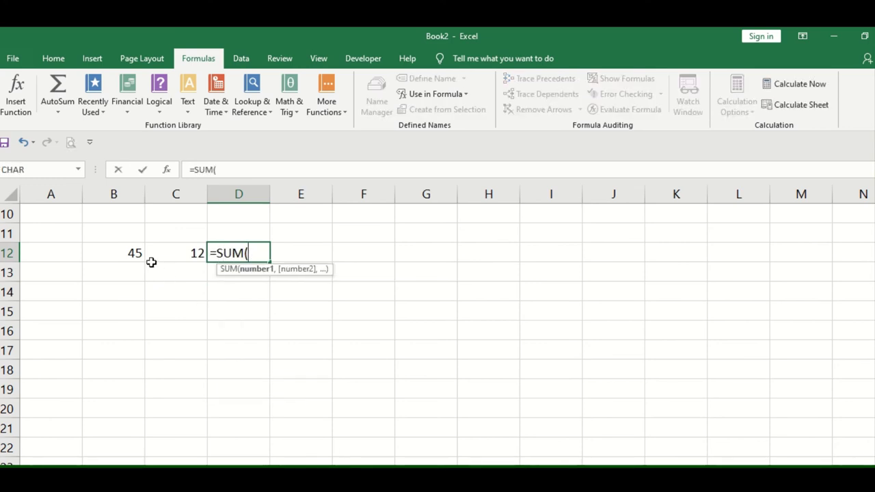
{"action": "left_click_drag", "start_coordinate": [136, 255], "coordinate": [183, 250]}
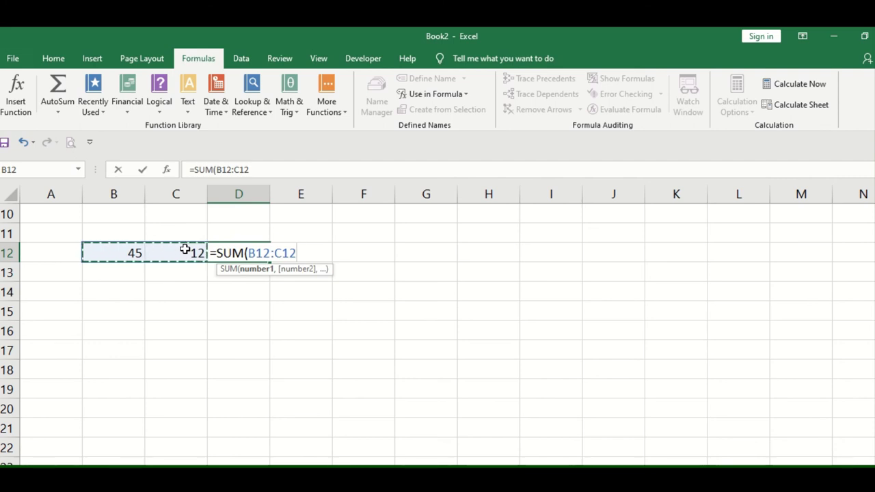
{"action": "key", "text": "Return"}
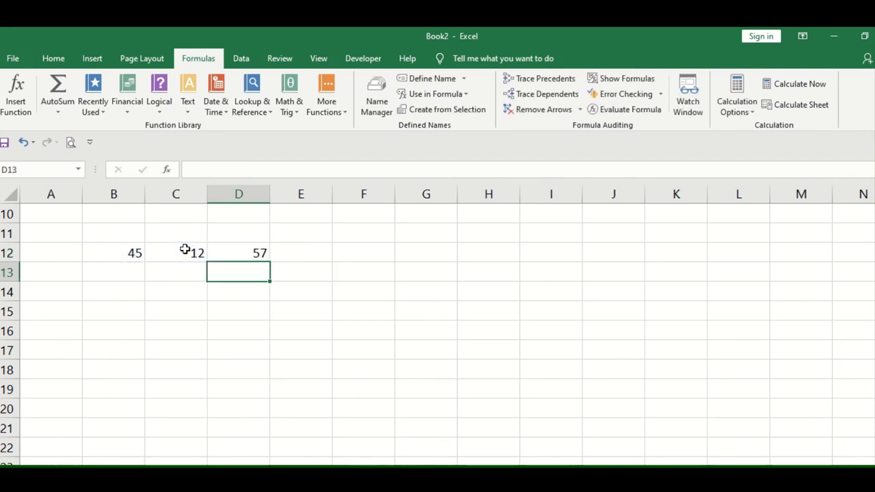
{"action": "key", "text": "Left"}
{"action": "key", "text": "Left"}
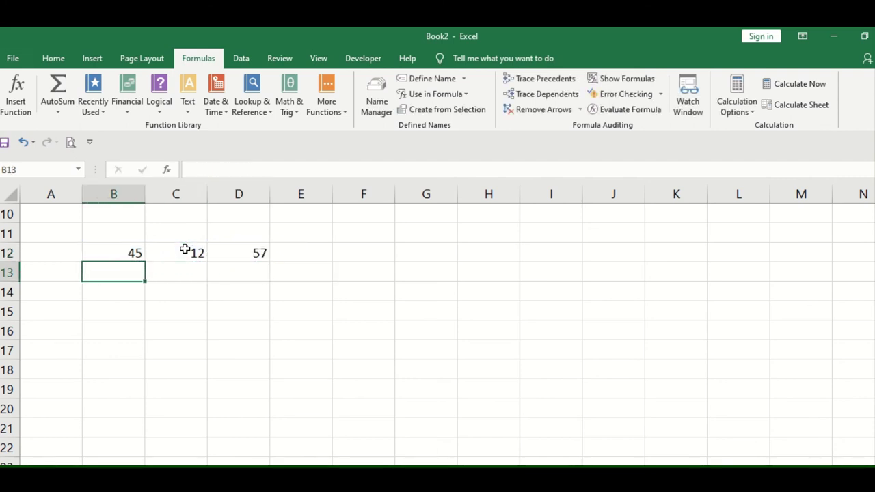
Step: Enter 45 in B13 and 125 in C13
{"action": "type", "text": "45"}
{"action": "key", "text": "Right"}
{"action": "type", "text": "12"}
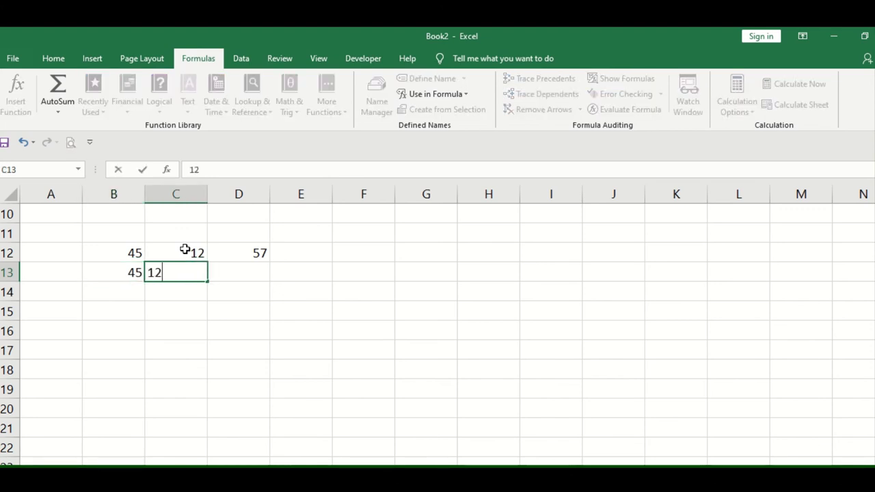
{"action": "key", "text": "Right"}
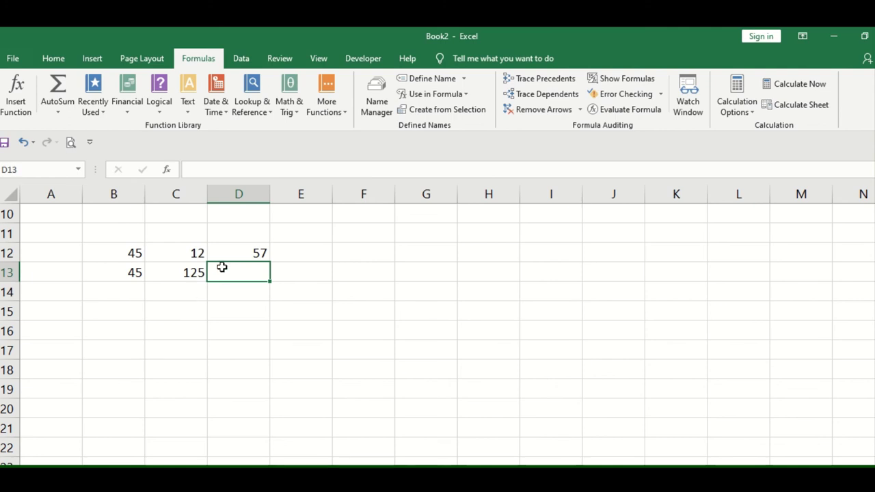
Step: Copy D12's SUM formula and try pasting into D13:D14, dismissing the multiple-selection errors
{"action": "left_click", "coordinate": [224, 260]}
{"action": "key", "text": "ctrl+c"}
{"action": "left_click", "coordinate": [252, 286]}
{"action": "left_click_drag", "start_coordinate": [254, 279], "coordinate": [253, 293]}
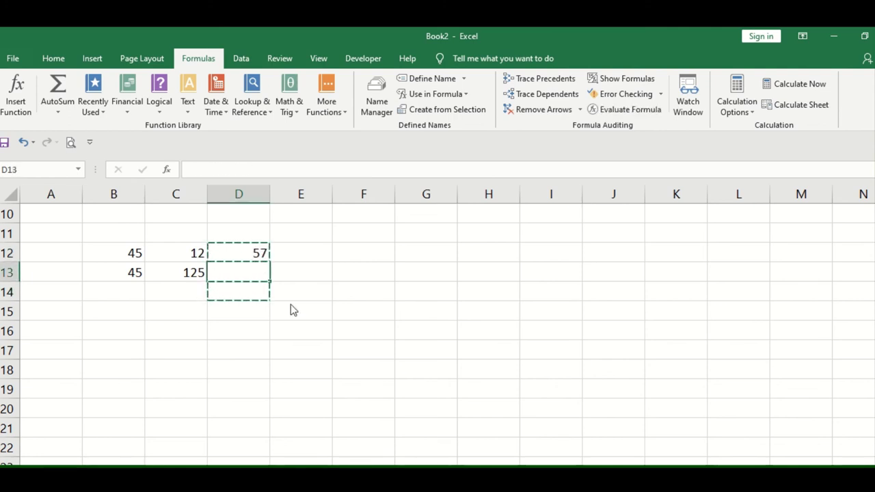
{"action": "key", "text": "ctrl+v"}
{"action": "left_click", "coordinate": [453, 313]}
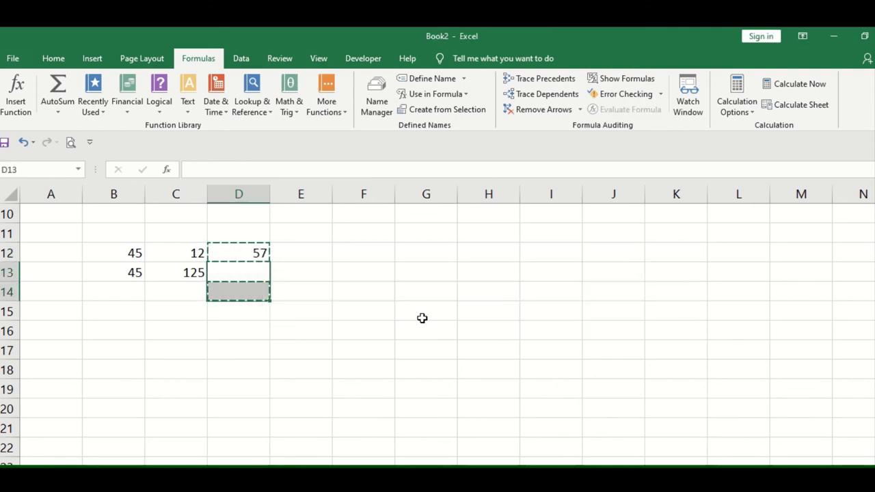
{"action": "left_click", "coordinate": [273, 303], "text": "ctrl"}
{"action": "key", "text": "ctrl+v"}
{"action": "key", "text": "Return"}
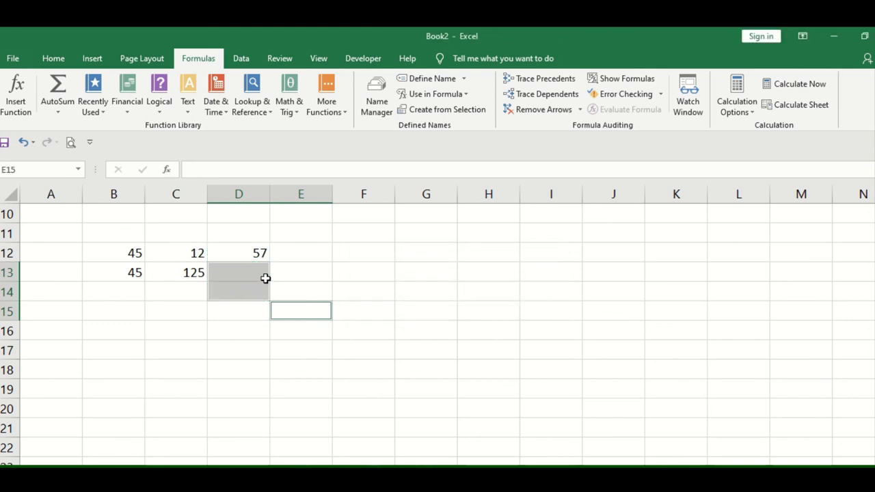
Step: Paste the SUM formula into D16 and D13:D15; the copies still show 57
{"action": "left_click", "coordinate": [254, 254]}
{"action": "left_click", "coordinate": [235, 322]}
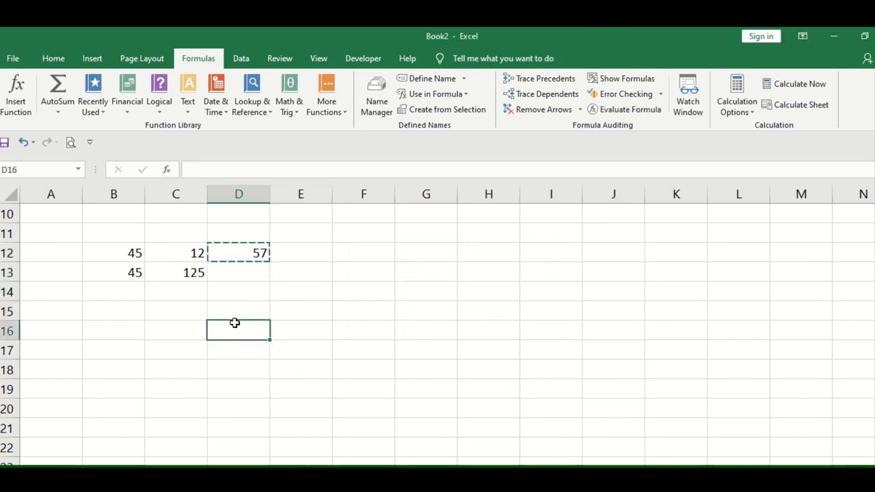
{"action": "key", "text": "ctrl+v"}
{"action": "left_click_drag", "start_coordinate": [244, 272], "coordinate": [244, 311]}
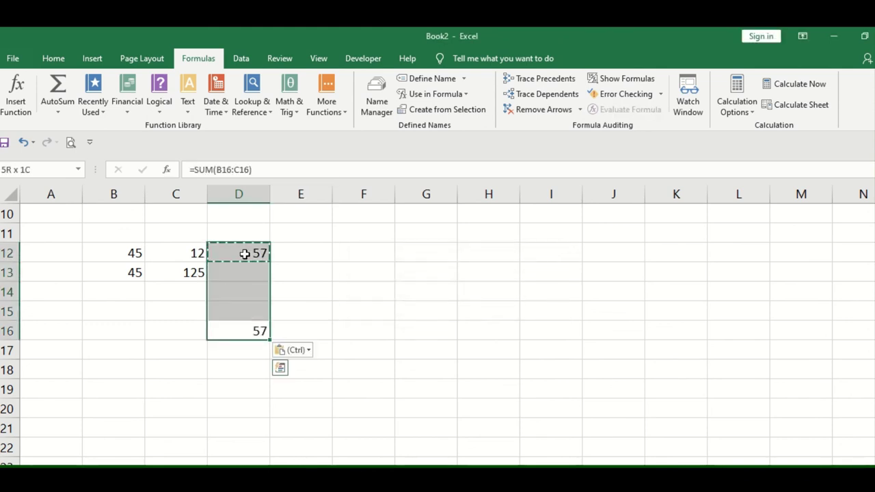
{"action": "key", "text": "ctrl+v"}
{"action": "left_click", "coordinate": [334, 276]}
Step: Compare the formulas in D12 and D13, then check the values 125 in C13 and 45 in B13
{"action": "left_click", "coordinate": [250, 274]}
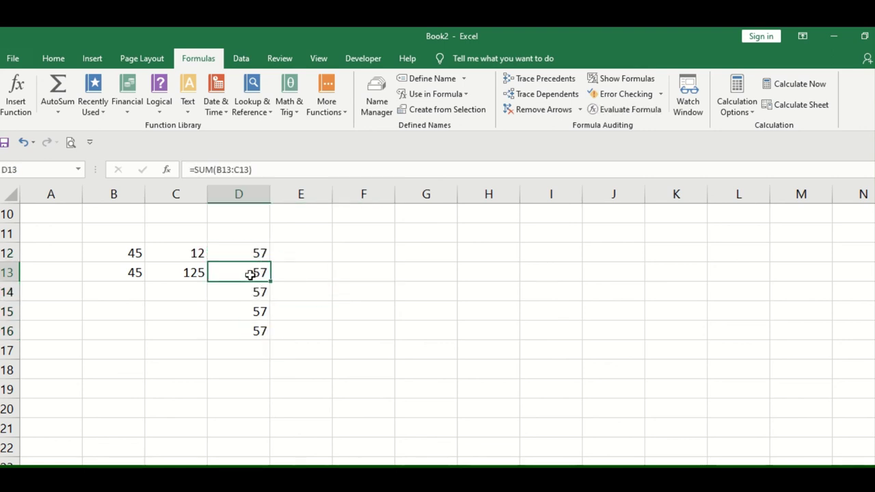
{"action": "left_click", "coordinate": [248, 254]}
{"action": "left_click", "coordinate": [249, 272]}
{"action": "left_click", "coordinate": [250, 256]}
{"action": "left_click", "coordinate": [248, 272]}
{"action": "left_click", "coordinate": [244, 257]}
{"action": "left_click", "coordinate": [238, 277]}
{"action": "left_click", "coordinate": [175, 272]}
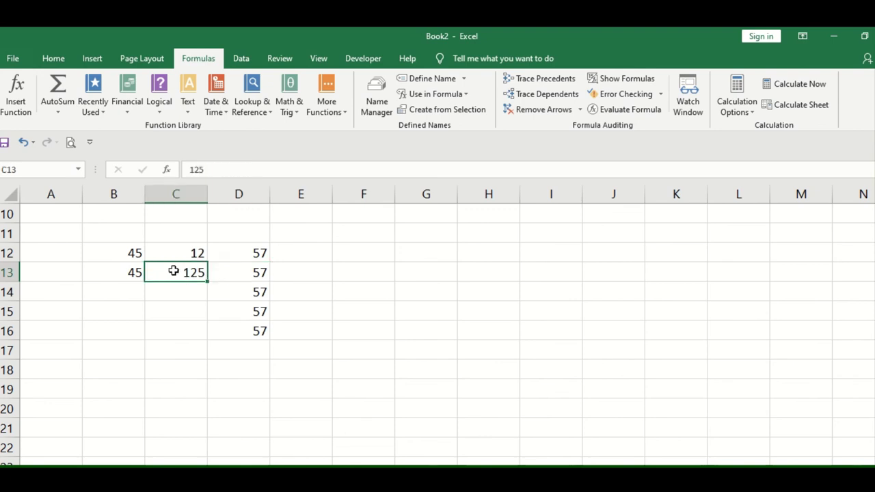
{"action": "key", "text": "Left"}
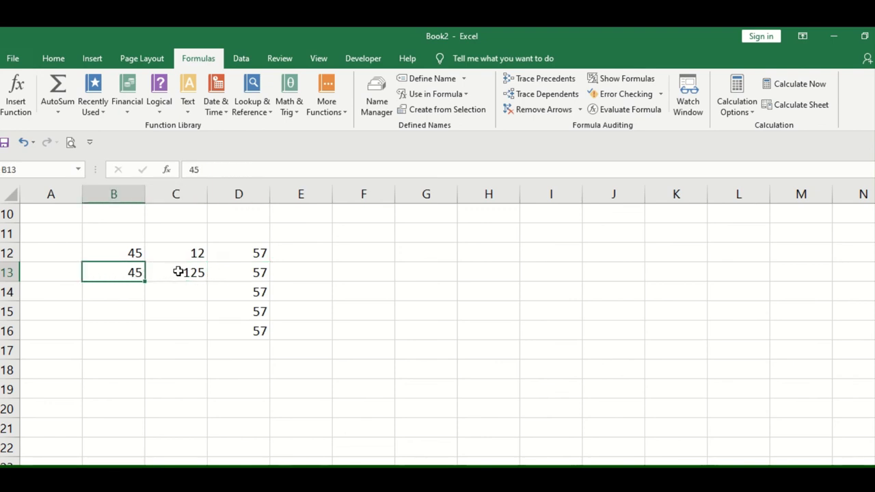
Step: Re-enter D13's SUM formula so it shows 170, then undo the edit back to 57
{"action": "left_click", "coordinate": [178, 272]}
{"action": "left_click", "coordinate": [236, 272]}
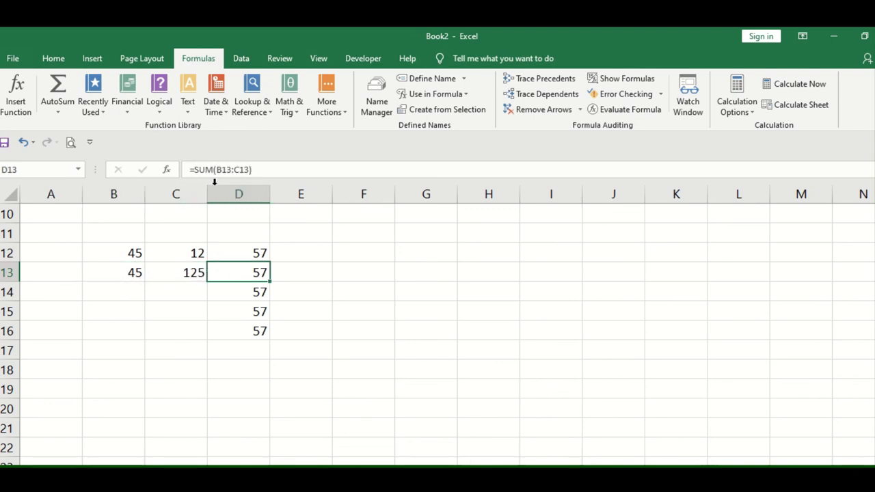
{"action": "left_click_drag", "start_coordinate": [221, 170], "coordinate": [235, 169]}
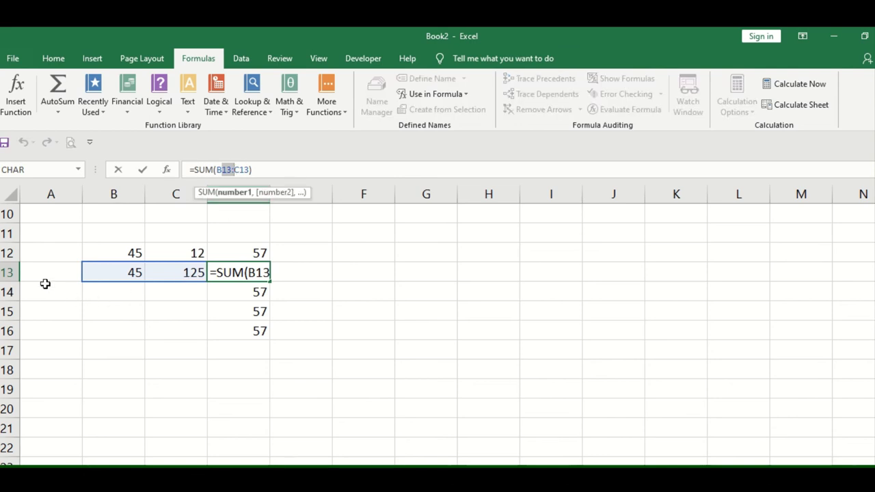
{"action": "left_click", "coordinate": [254, 310]}
{"action": "left_click", "coordinate": [250, 277]}
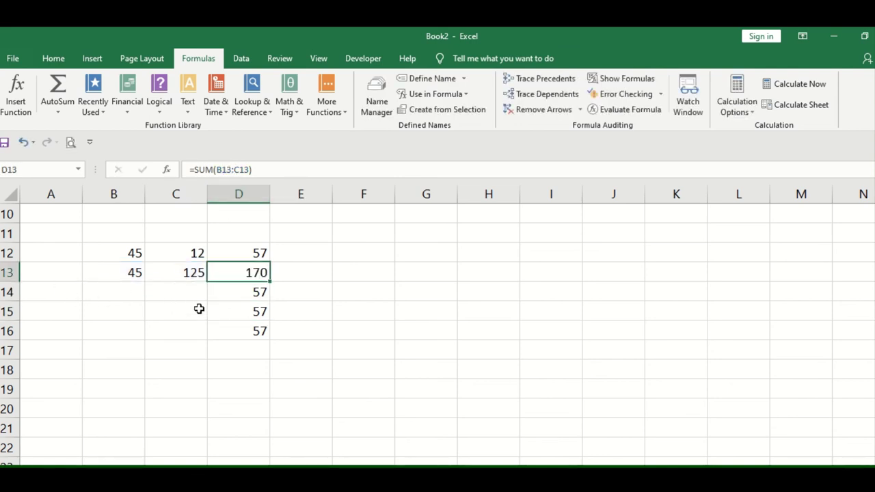
{"action": "key", "text": "ctrl+z"}
Step: Switch Calculation Options to Automatic, then back to Manual, and select B14
{"action": "left_click", "coordinate": [729, 106]}
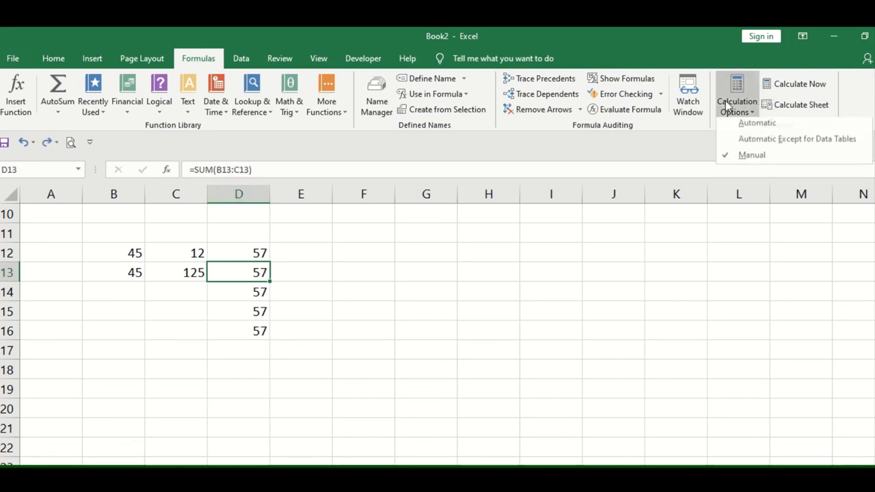
{"action": "left_click", "coordinate": [750, 130]}
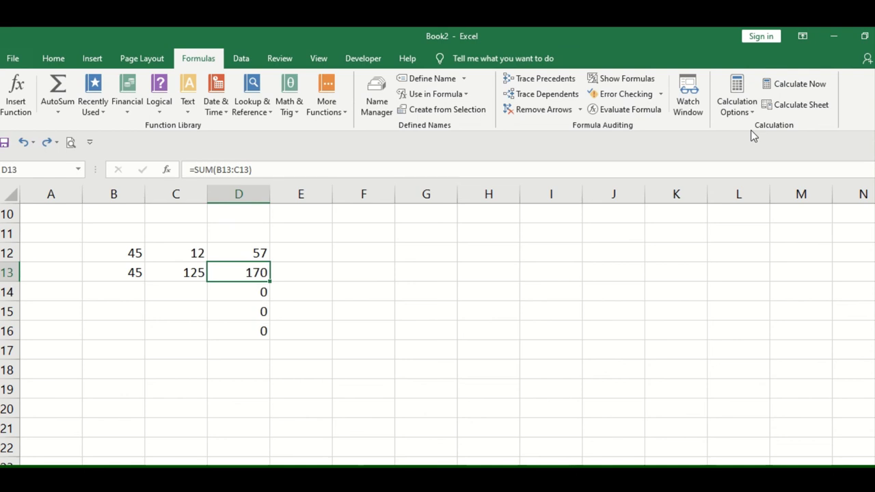
{"action": "left_click", "coordinate": [738, 109]}
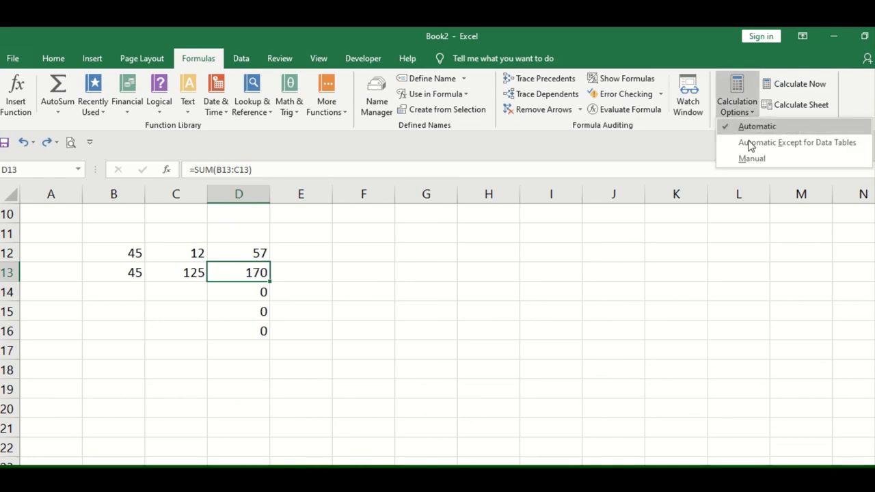
{"action": "left_click", "coordinate": [752, 158]}
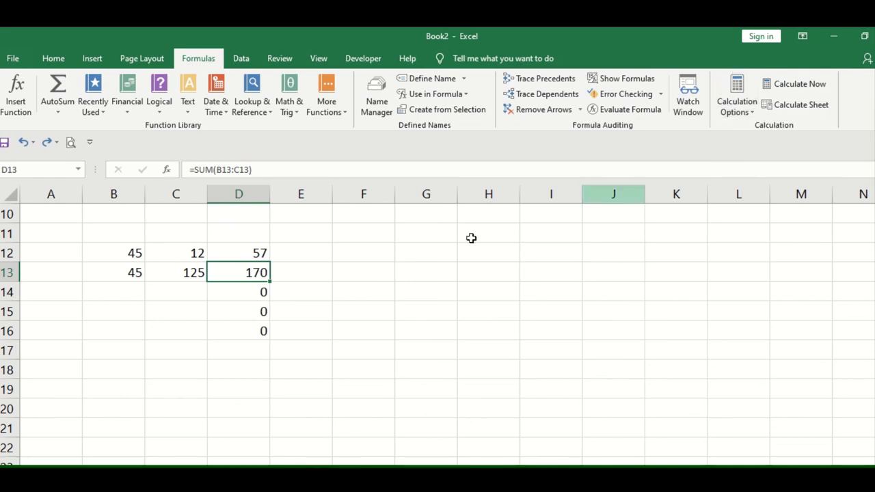
{"action": "left_click", "coordinate": [151, 293]}
{"action": "left_click", "coordinate": [139, 292]}
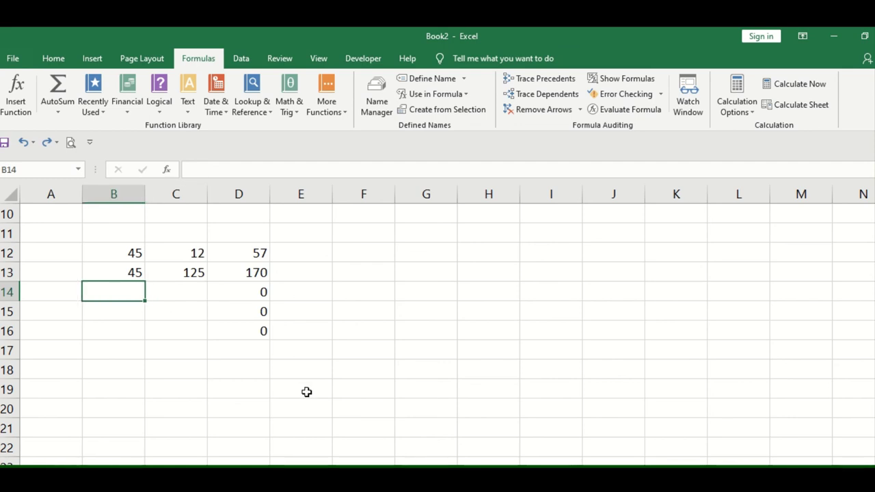
Step: Enter 45 in B14 and 89 in C14; D14's SUM still reads 0
{"action": "type", "text": "45"}
{"action": "key", "text": "Tab"}
{"action": "type", "text": "89"}
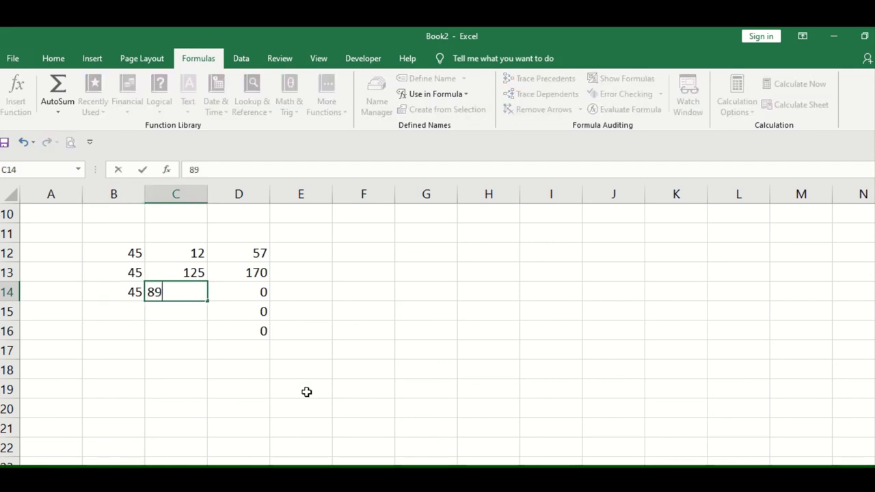
{"action": "key", "text": "Tab"}
{"action": "key", "text": "Down"}
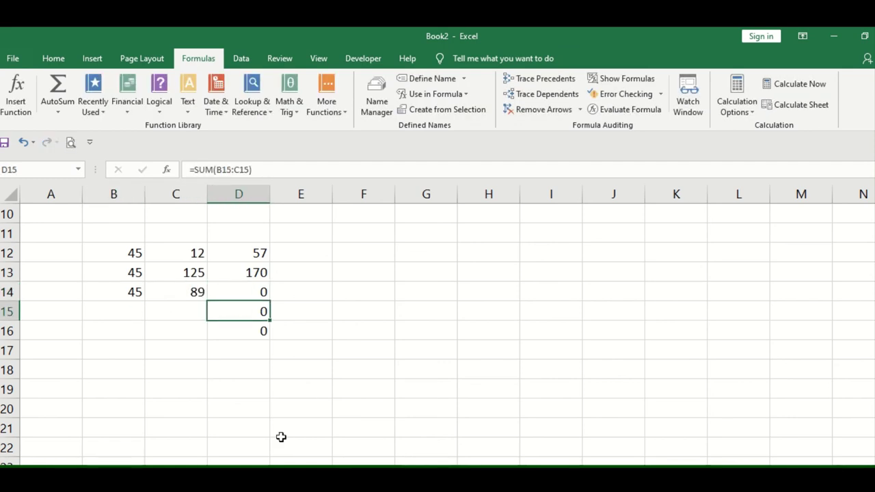
{"action": "left_click", "coordinate": [224, 289]}
Step: Type the note 'IT WILL NOT FETCH THE VALUE UNTIL AND UNLESS YOU MAKE IT AUTOMAT' in E14
{"action": "left_click", "coordinate": [299, 295]}
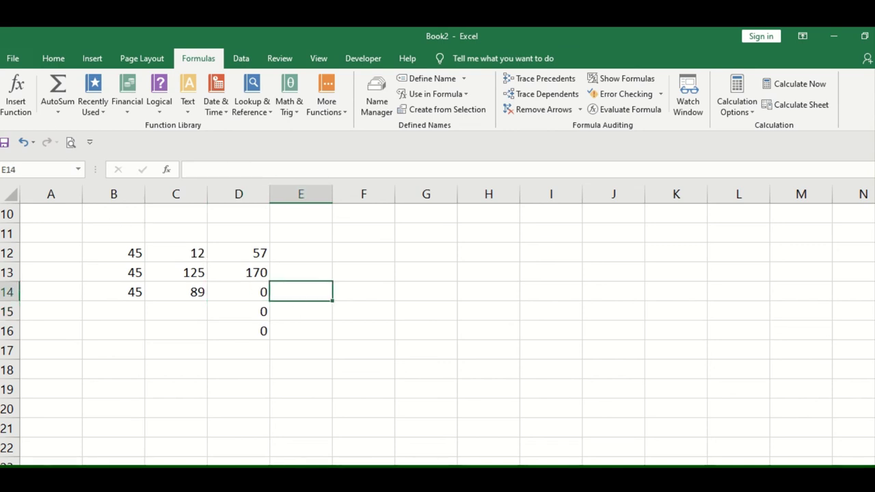
{"action": "type", "text": "IT WILL "}
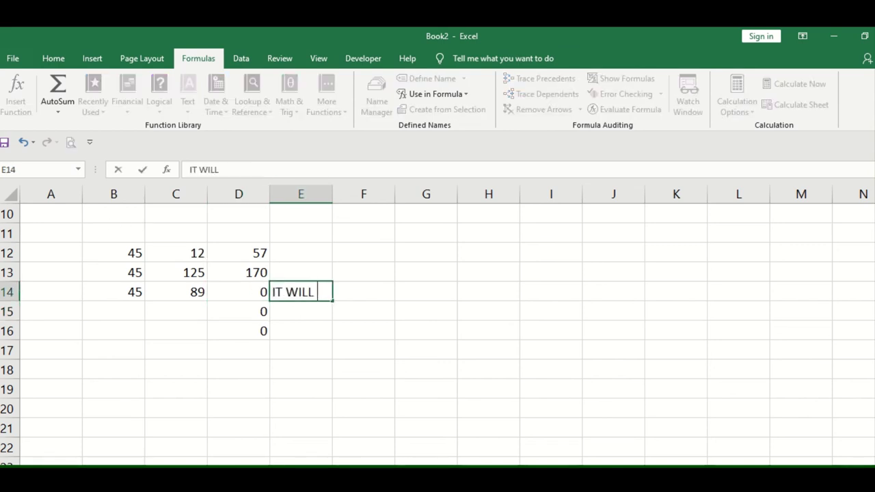
{"action": "type", "text": "NOT FETCH "}
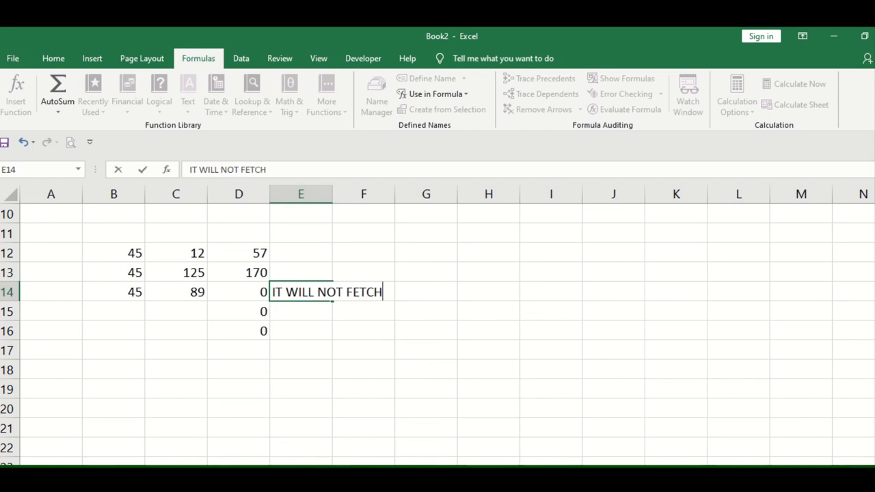
{"action": "type", "text": "THE VALUE "}
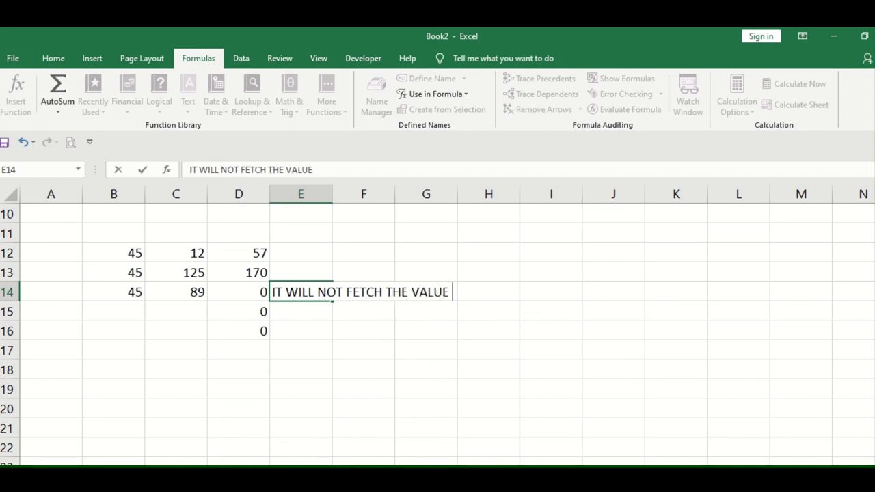
{"action": "type", "text": "UNTIL AND "}
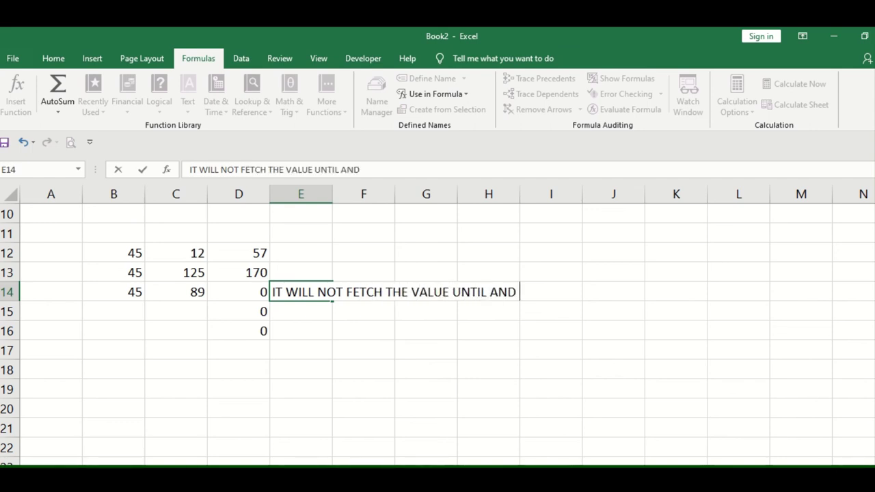
{"action": "type", "text": "UNLESS YOU MA"}
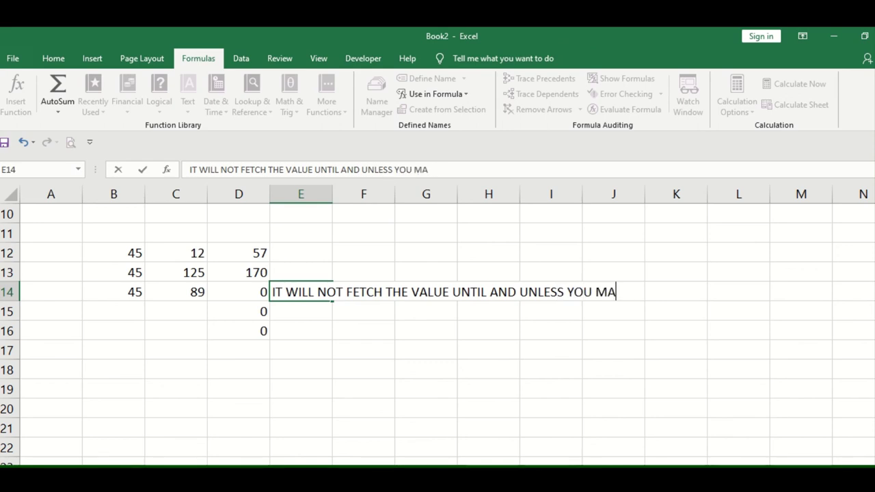
{"action": "type", "text": "KE IT AUTOMATIC"}
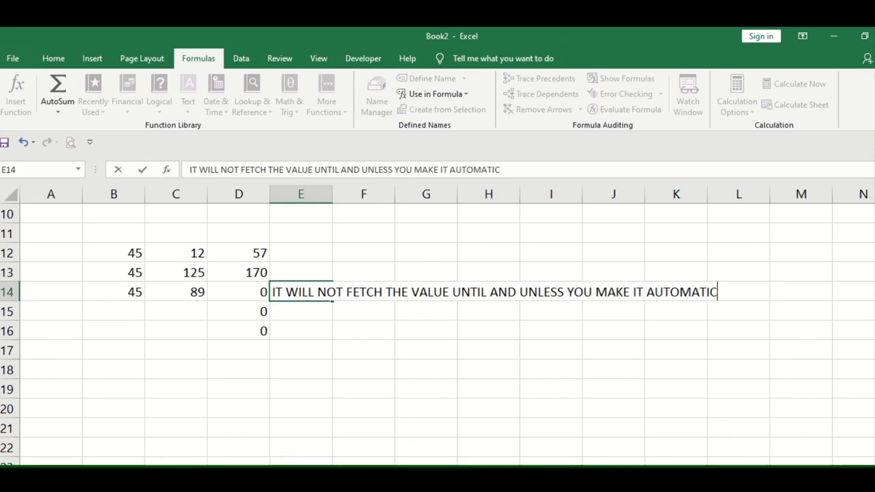
{"action": "key", "text": "Return"}
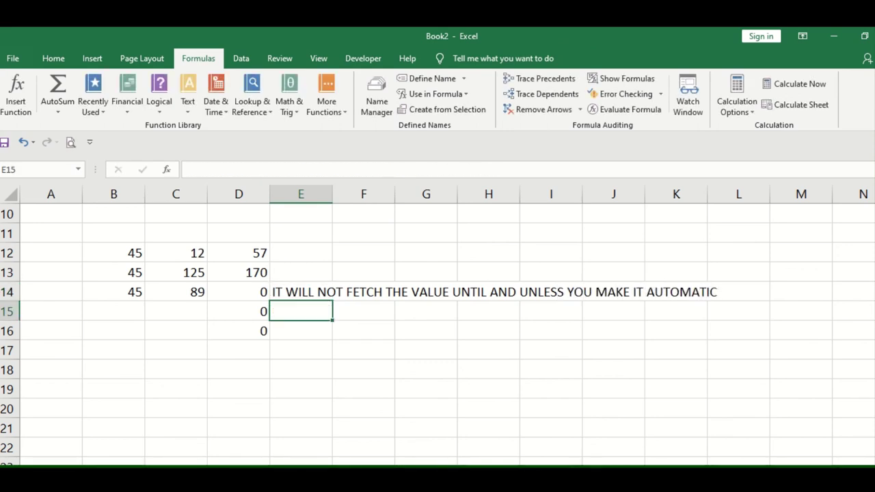
Step: Set Calculation Options to Automatic so D14 updates to 134
{"action": "left_click", "coordinate": [226, 311]}
{"action": "left_click", "coordinate": [239, 294]}
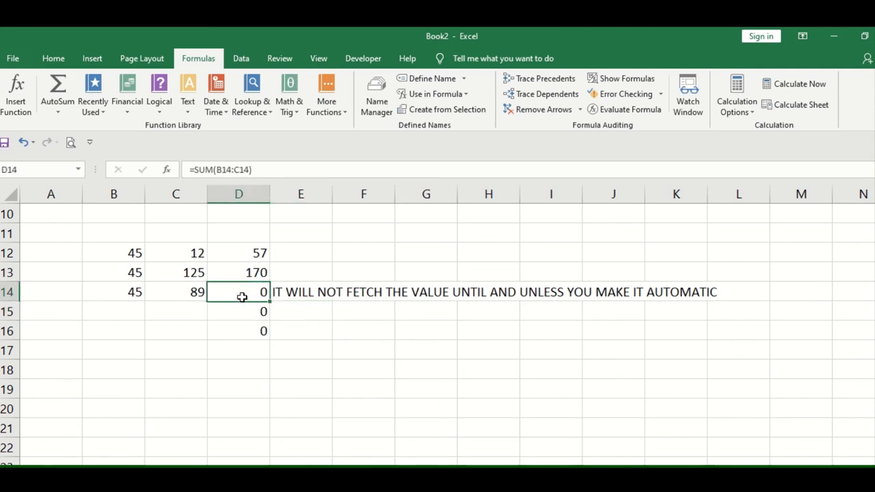
{"action": "left_click", "coordinate": [737, 109]}
{"action": "left_click", "coordinate": [765, 132]}
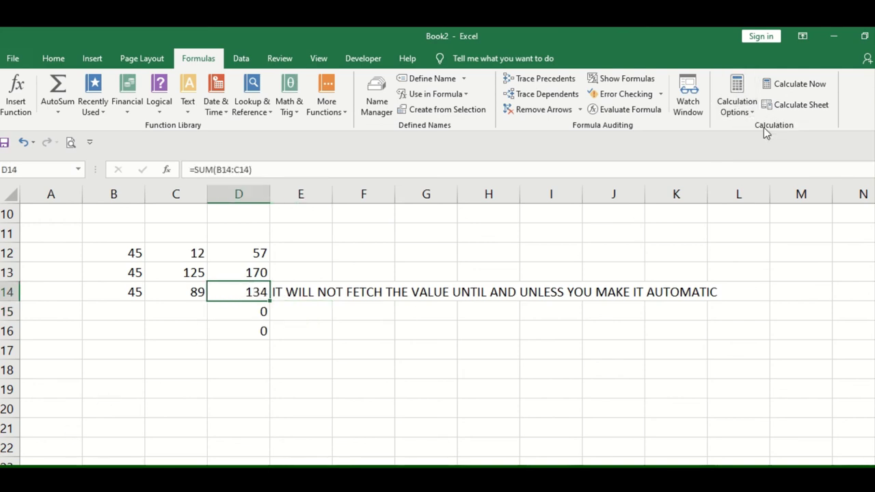
{"action": "left_click", "coordinate": [301, 389]}
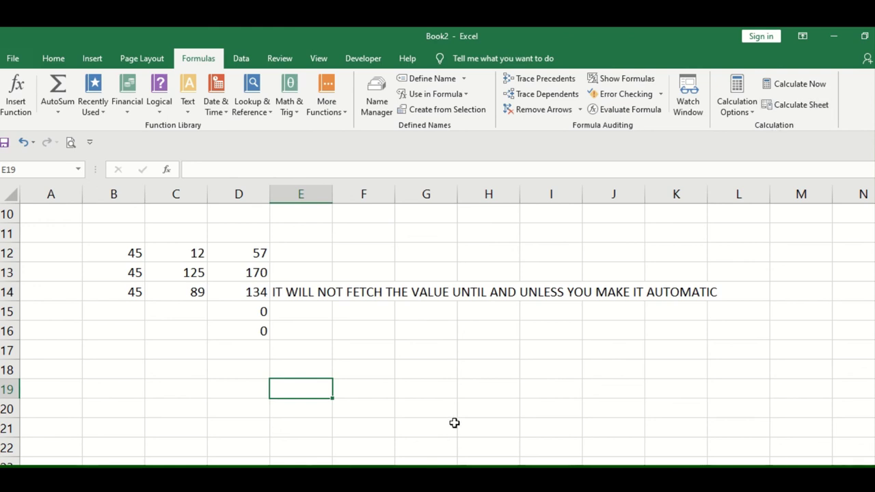
{"action": "left_click", "coordinate": [375, 314]}
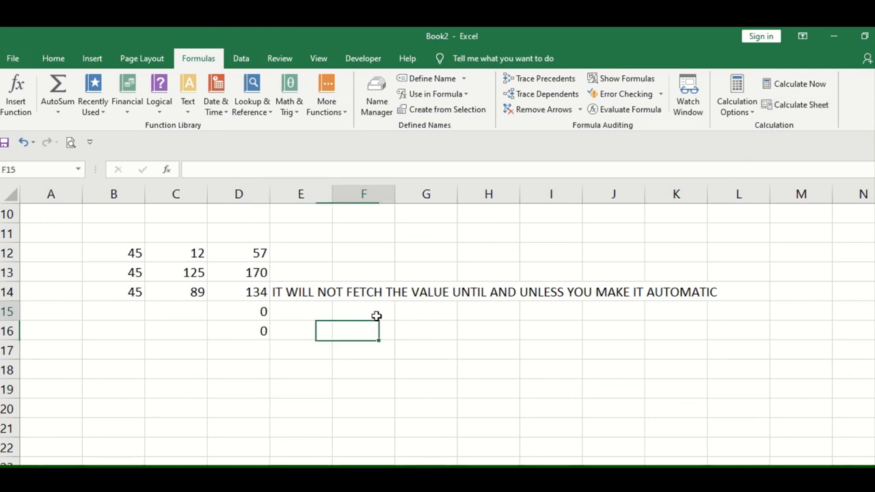
{"action": "left_click", "coordinate": [302, 336]}
{"action": "left_click", "coordinate": [224, 393]}
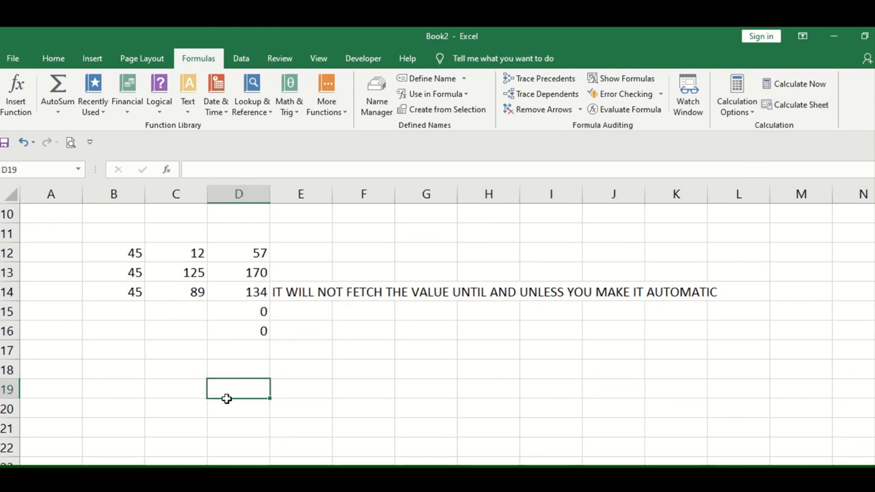